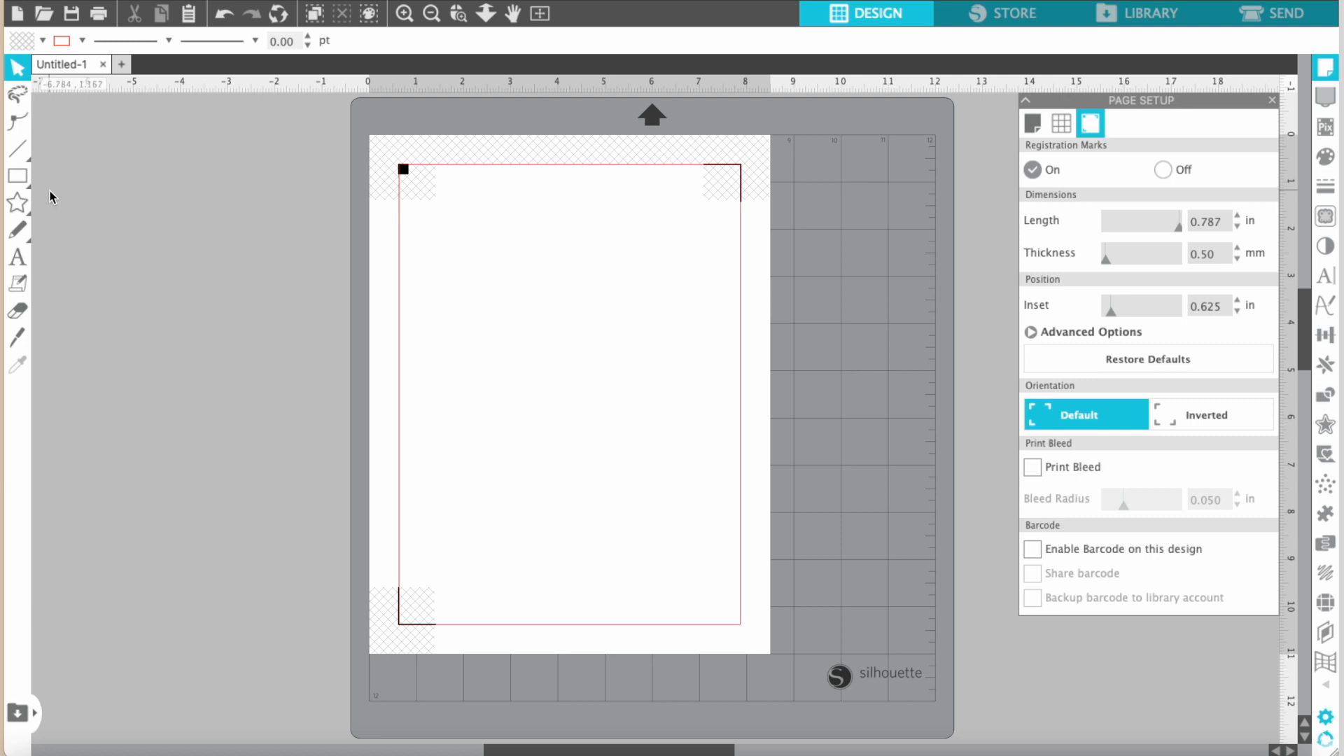
# Draw a rounded rectangle about 2.02 by 1.64 in near the page's upper edge, inside the registration marks.
pyautogui.click(28, 187)
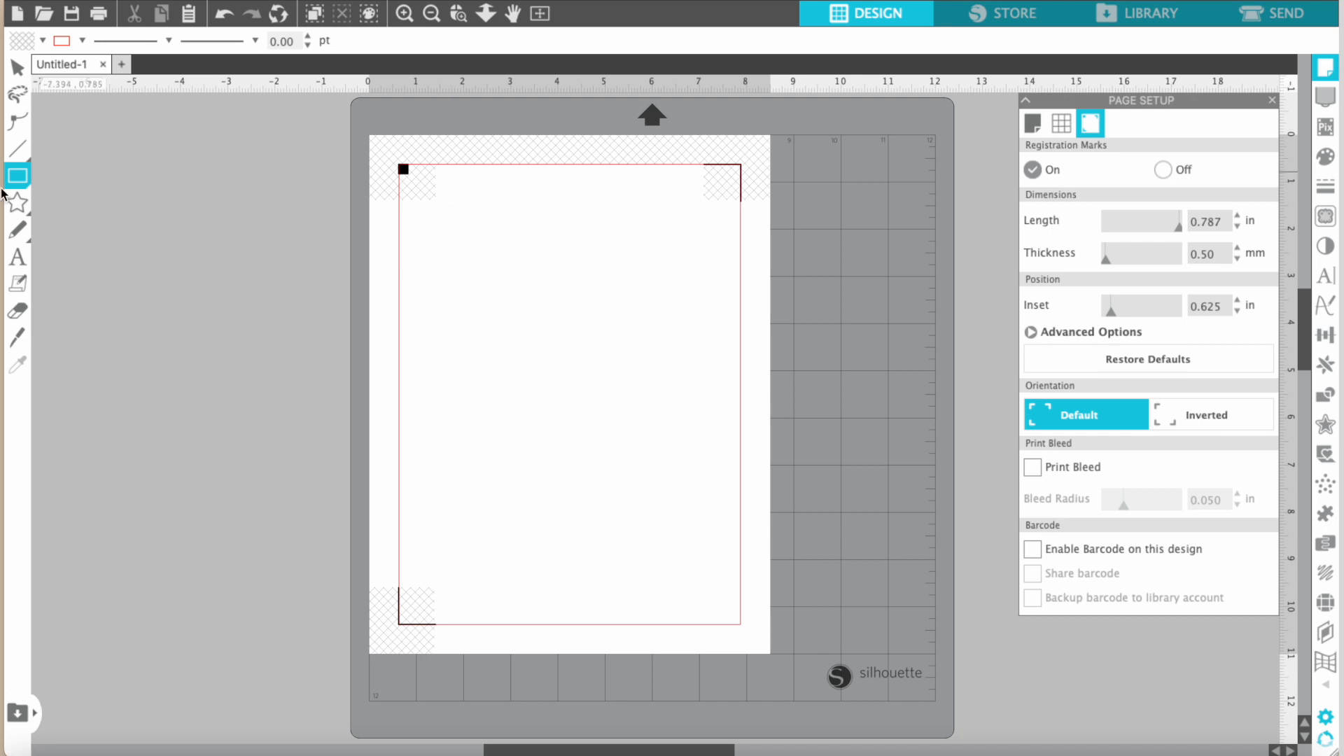
pyautogui.moveTo(22, 182)
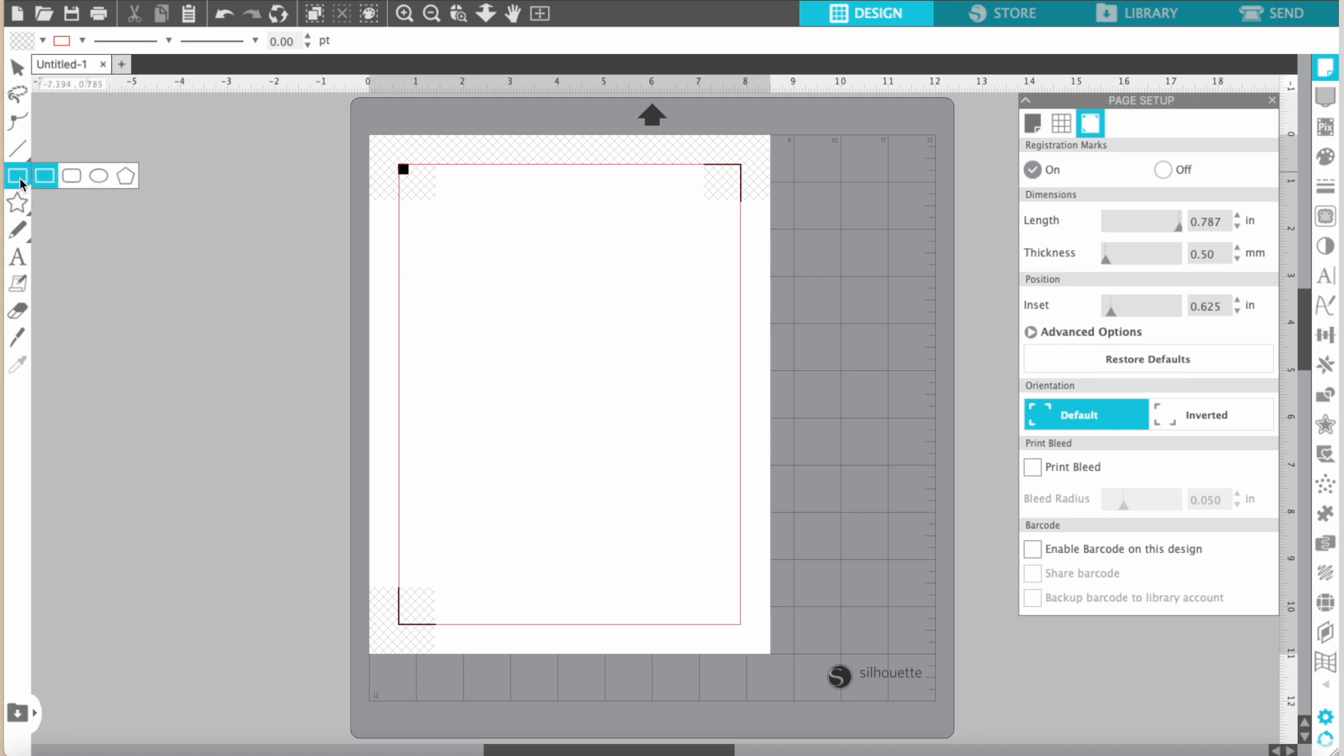
pyautogui.click(70, 172)
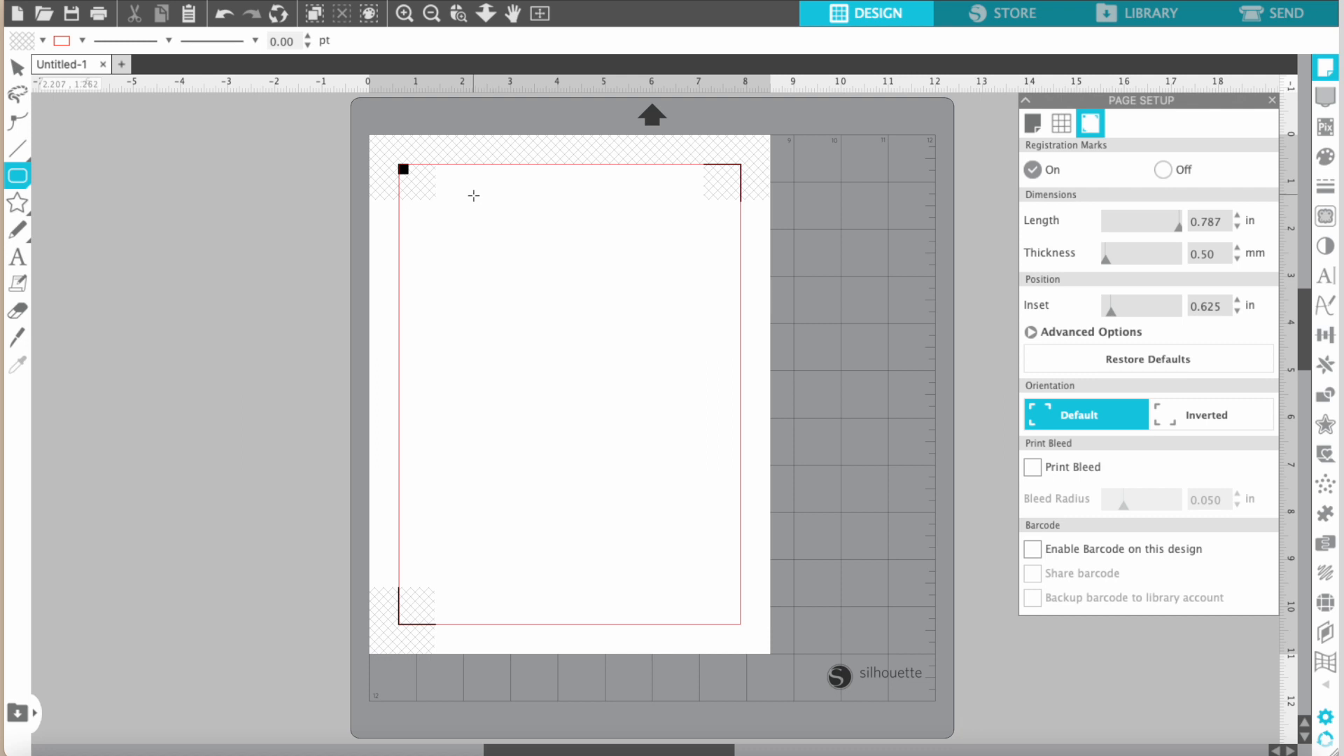
pyautogui.moveTo(467, 193); pyautogui.dragTo(561, 271)
pyautogui.moveTo(23, 180)
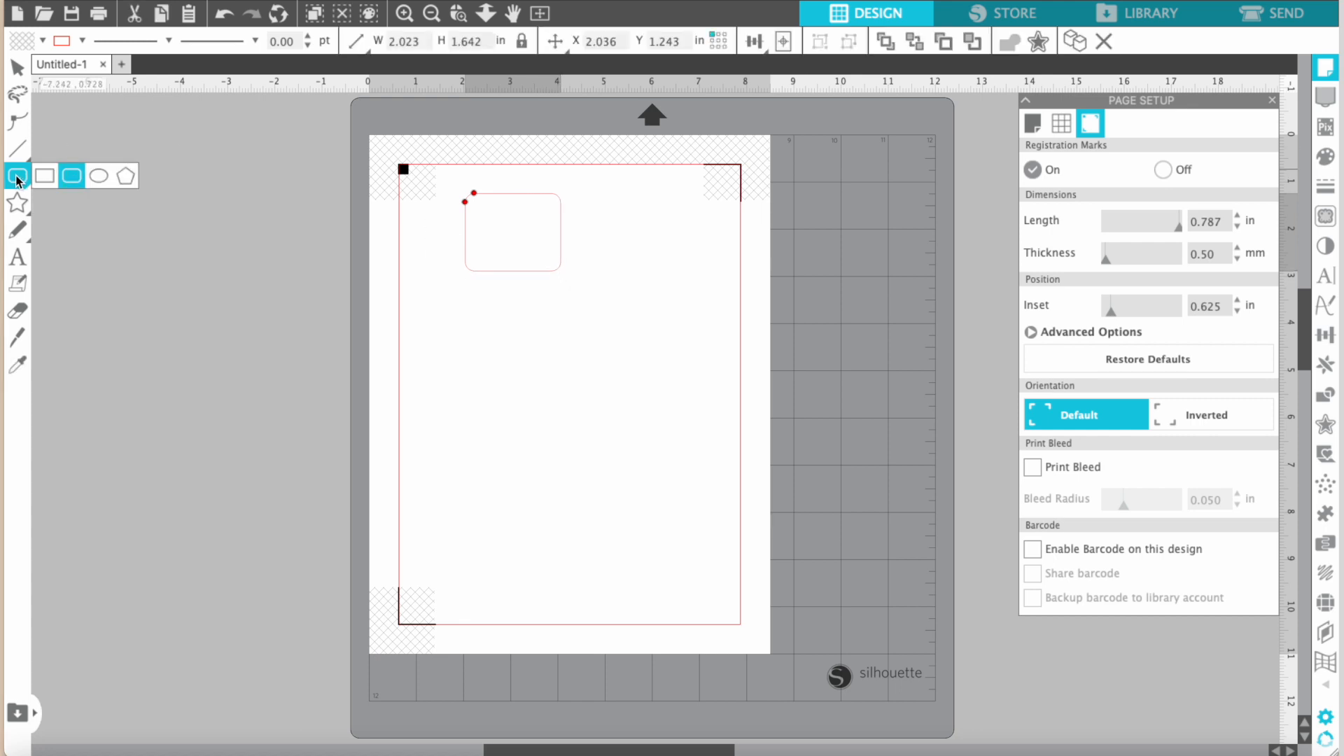
pyautogui.click(74, 174)
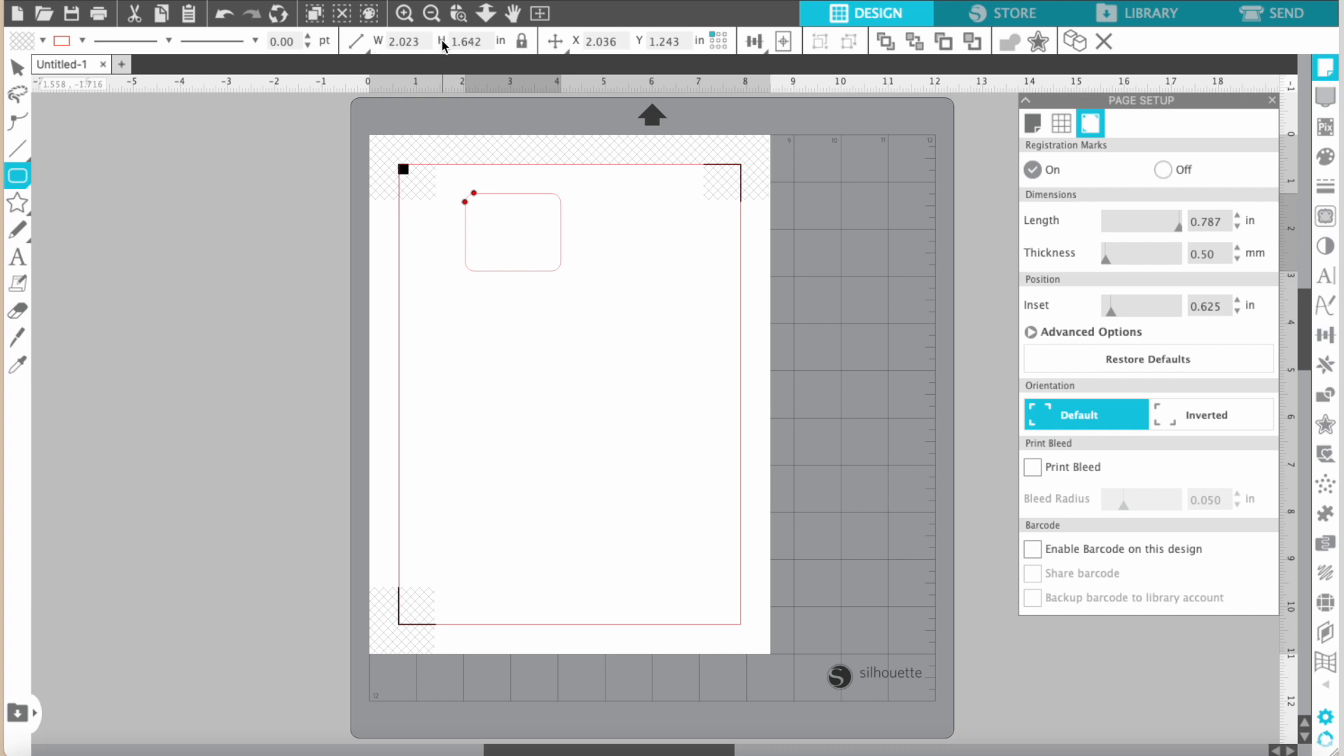
# Set the rounded rectangle's width and height to 2 in with the aspect ratio unlocked, relock the ratio and deselect the shape.
pyautogui.click(409, 41)
pyautogui.write('2')
pyautogui.press('Return')
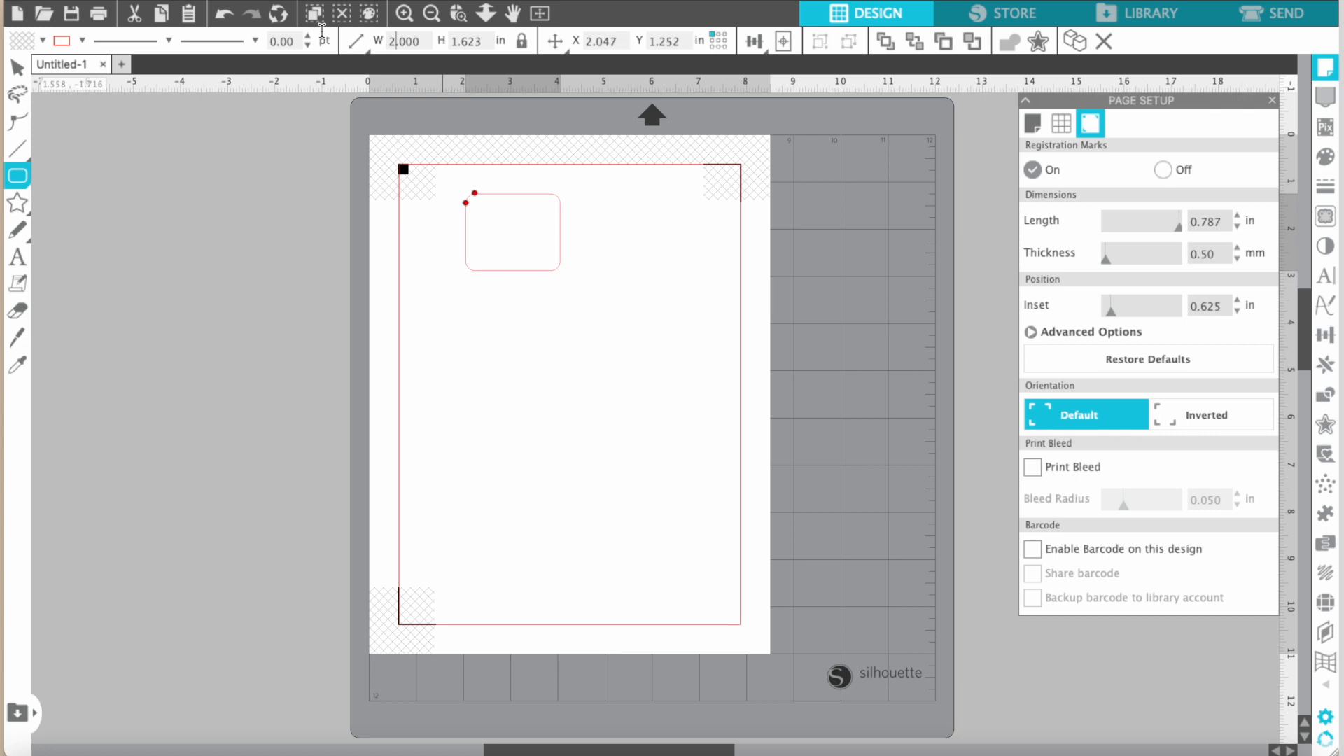
pyautogui.click(355, 41)
pyautogui.click(524, 46)
pyautogui.moveTo(480, 42); pyautogui.dragTo(441, 42)
pyautogui.write('2')
pyautogui.press('Return')
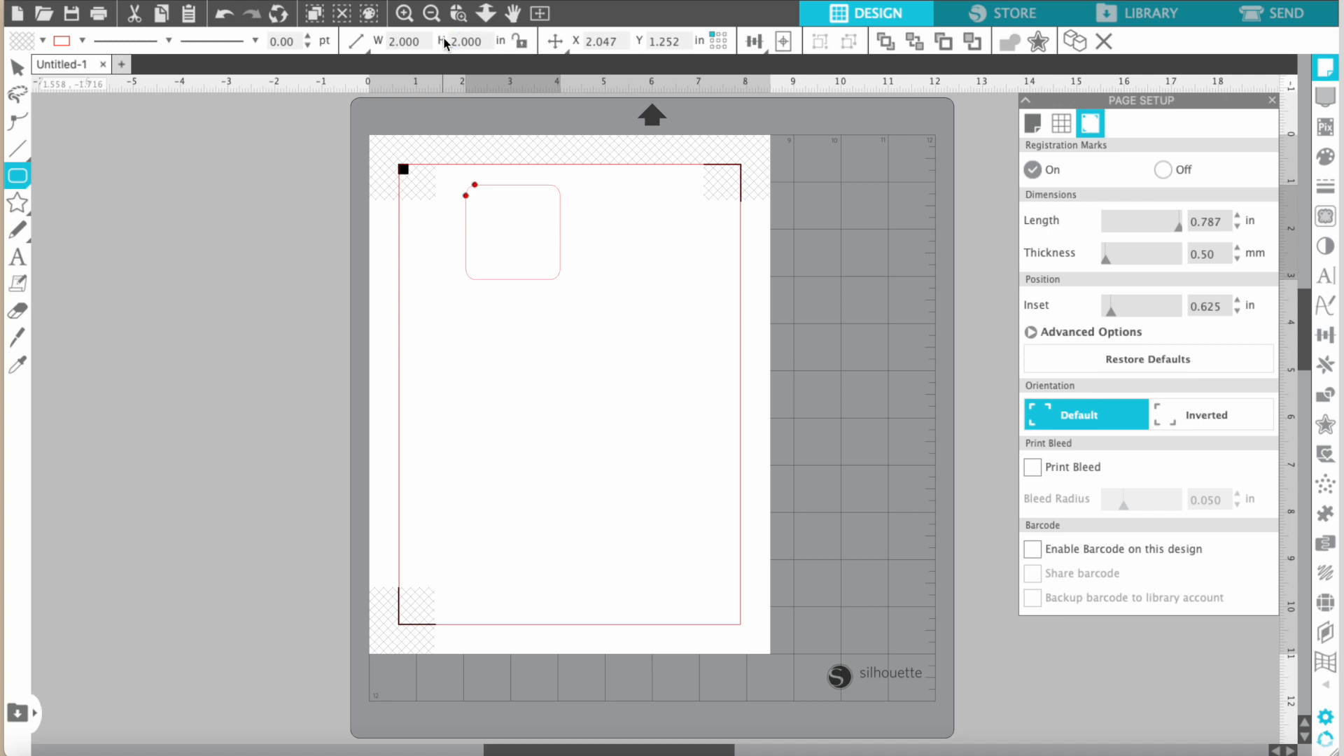
pyautogui.click(521, 41)
pyautogui.moveTo(466, 195)
pyautogui.mouseDown()
pyautogui.moveTo(466, 226)
pyautogui.moveTo(449, 201)
pyautogui.moveTo(462, 196)
pyautogui.mouseUp()
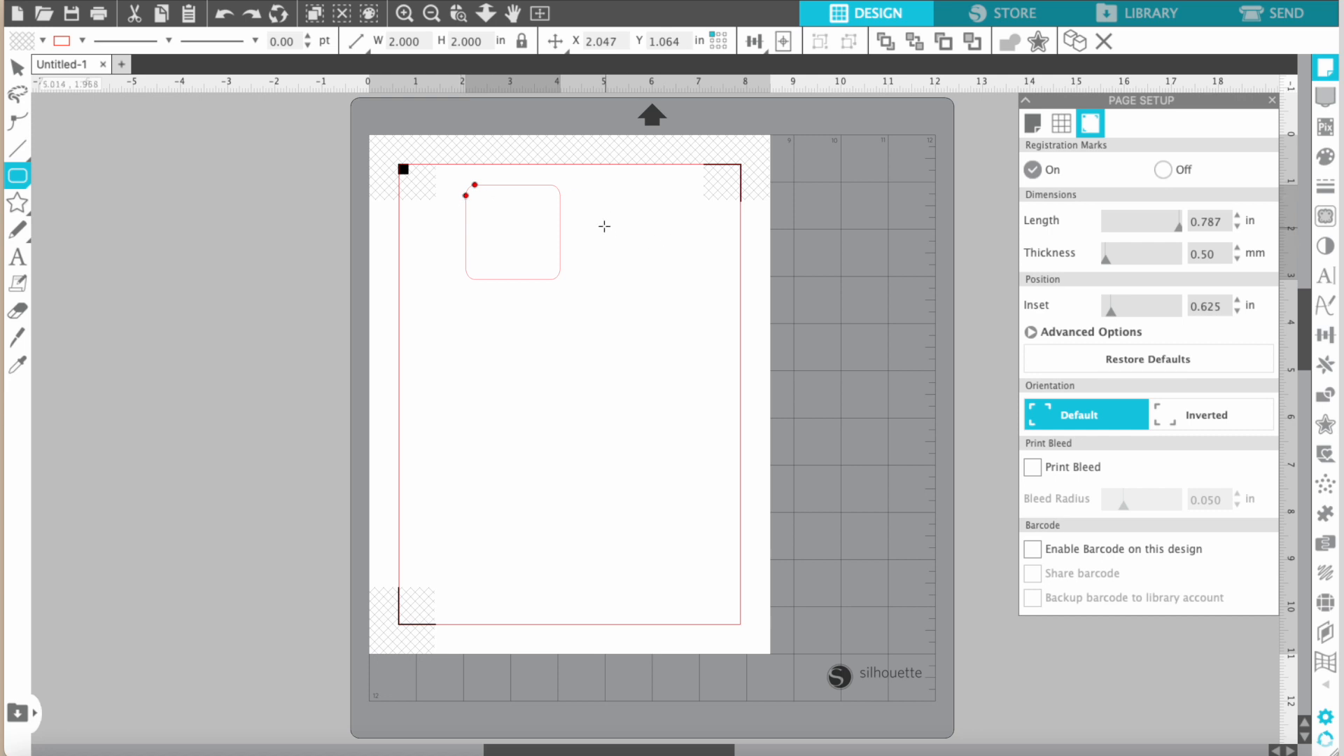
pyautogui.click(10, 71)
pyautogui.click(676, 280)
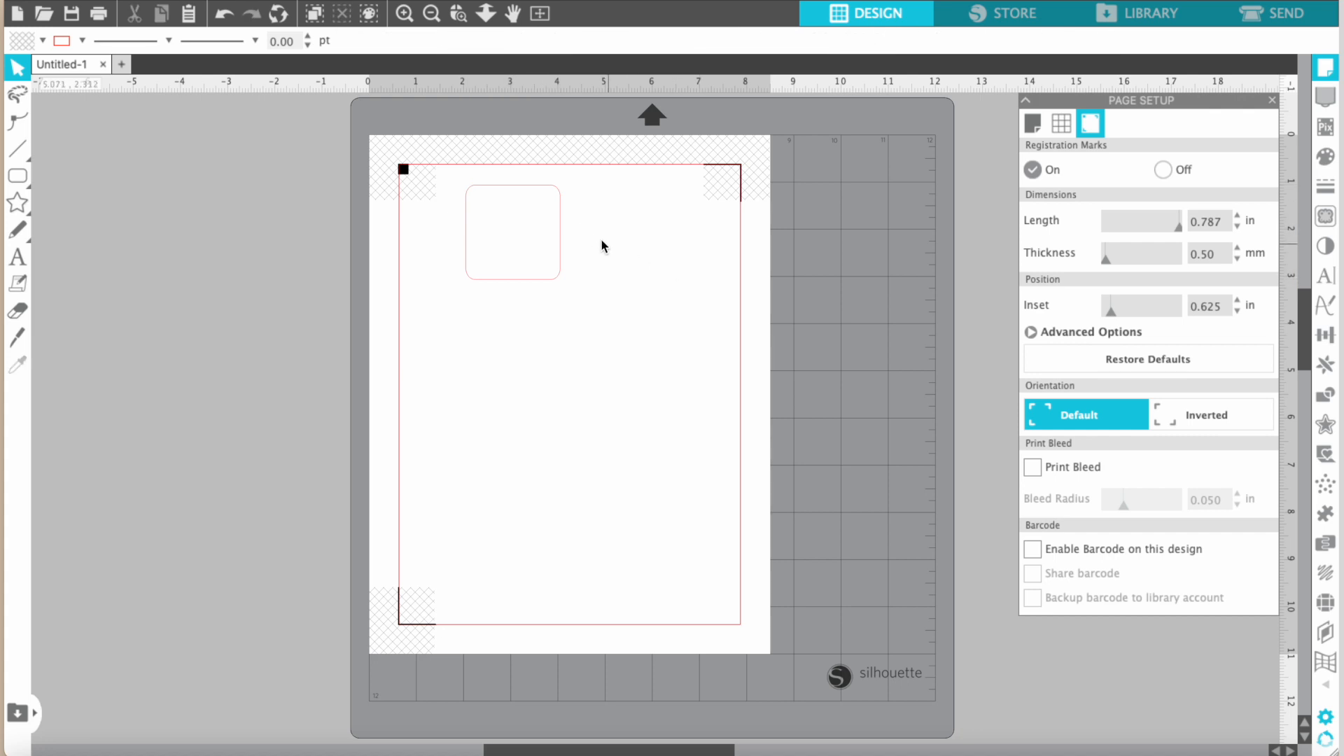
# Copy and paste the rounded square, and place the copy directly below the original with a gap of about 0.7 in.
pyautogui.click(562, 222)
pyautogui.rightClick(562, 217)
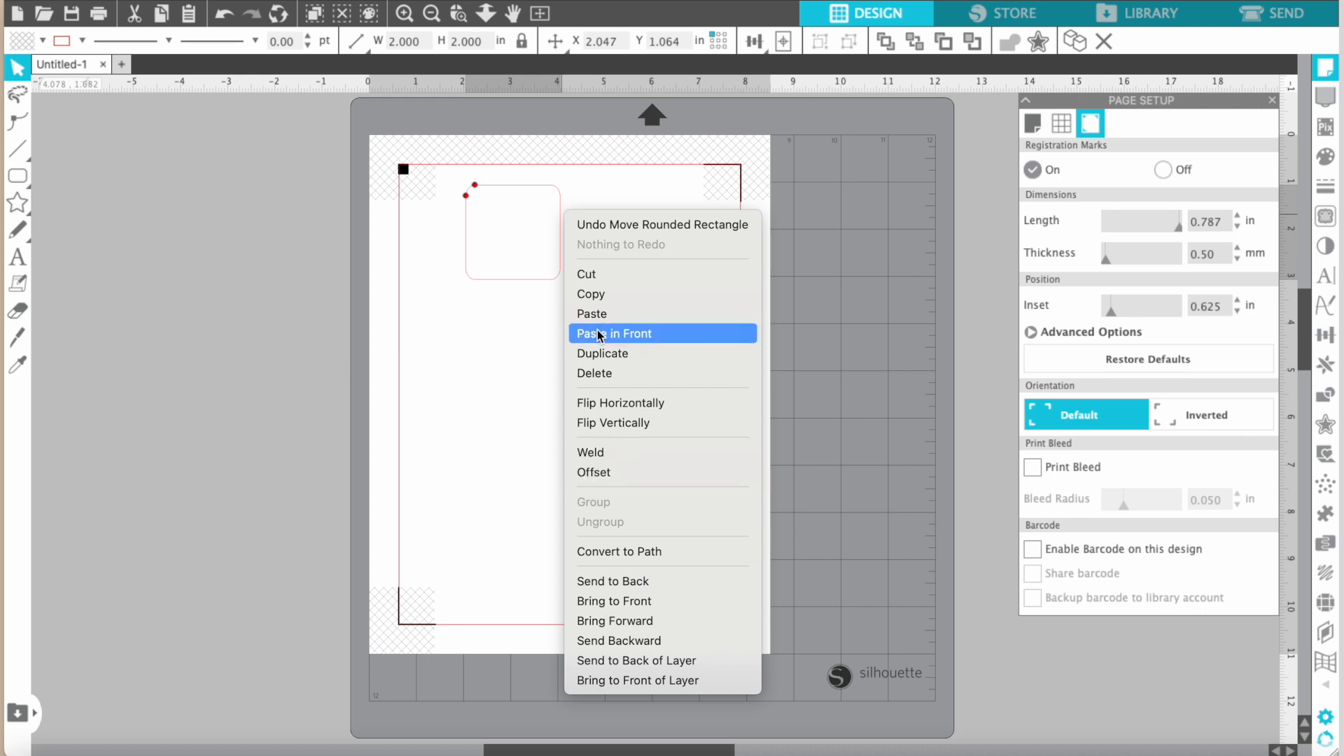
pyautogui.click(591, 294)
pyautogui.click(590, 228)
pyautogui.rightClick(590, 224)
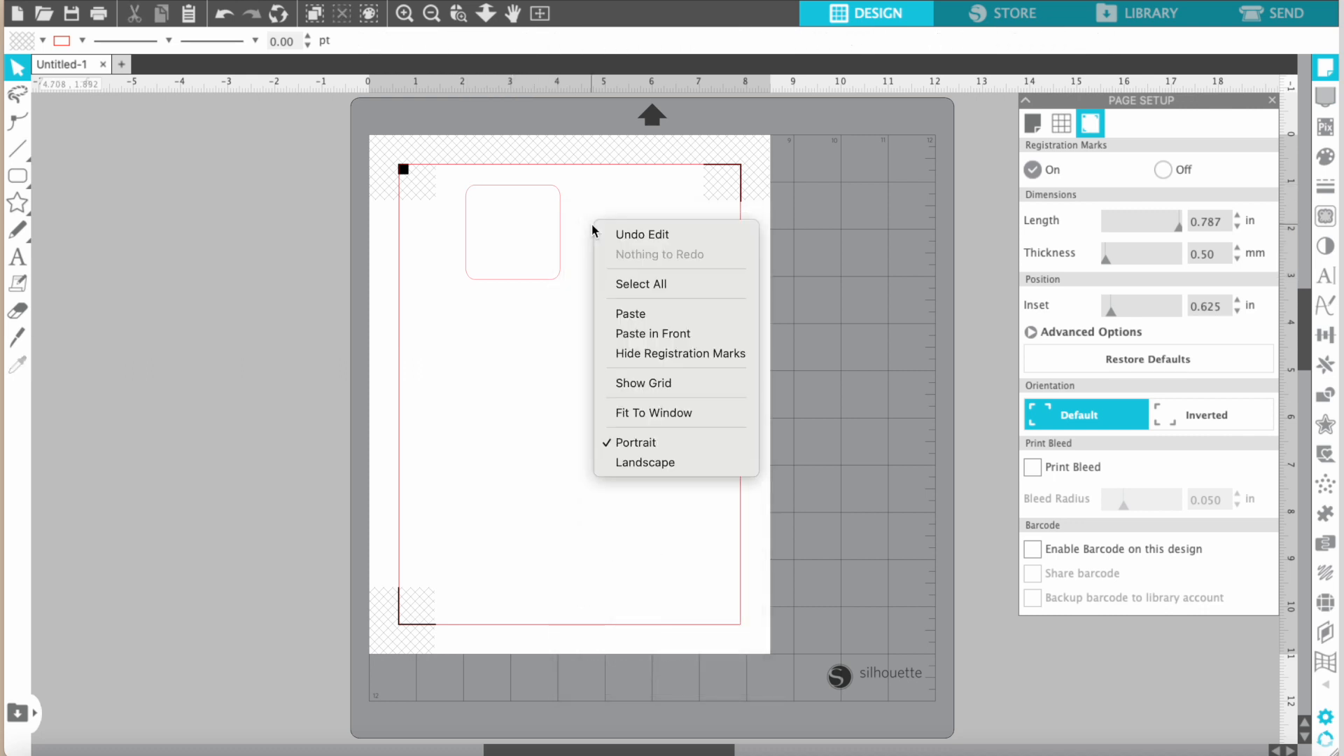
pyautogui.click(638, 314)
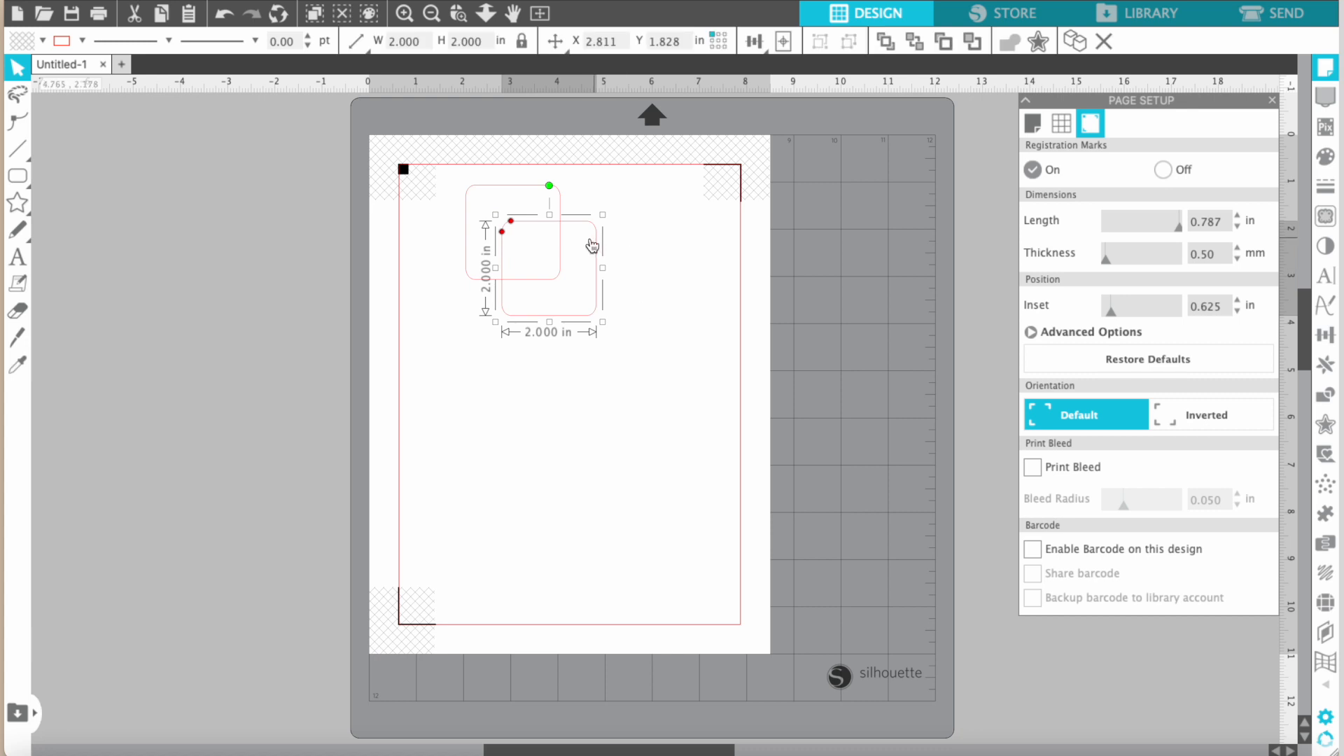
pyautogui.moveTo(581, 227); pyautogui.dragTo(544, 313)
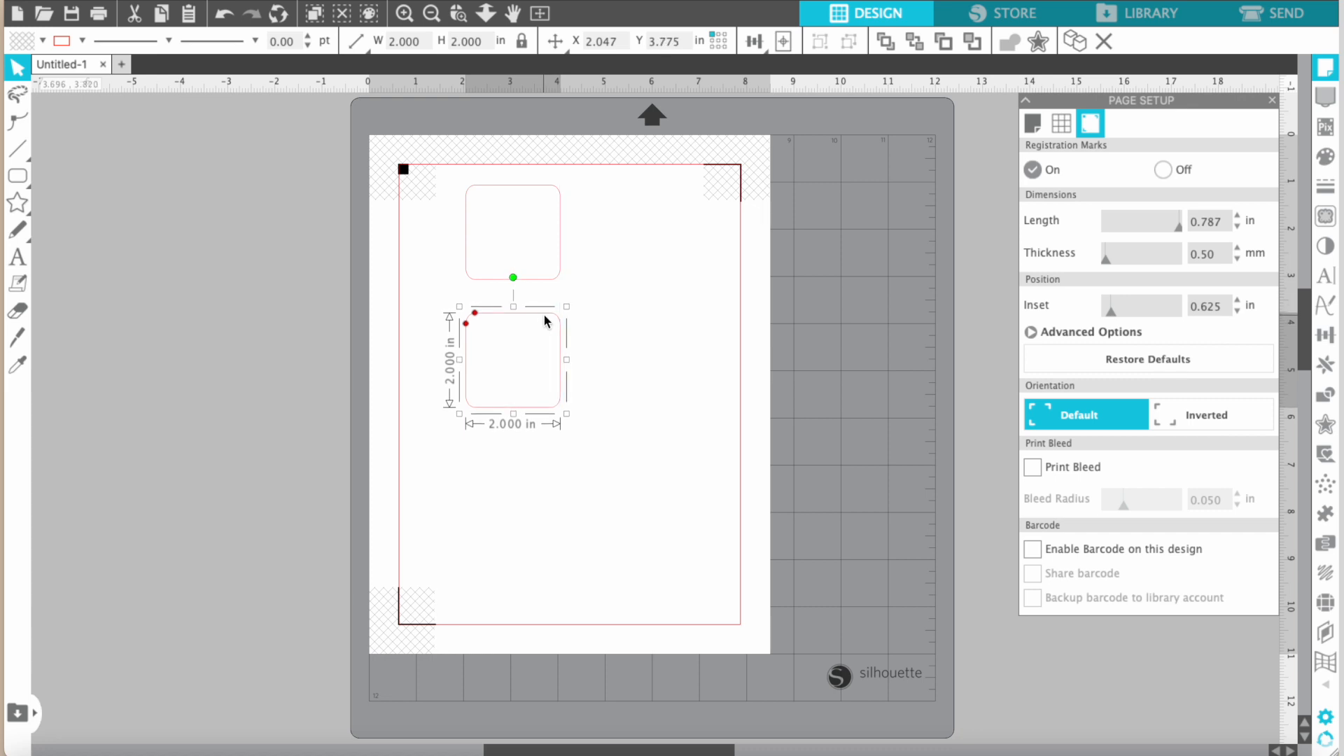
pyautogui.click(698, 311)
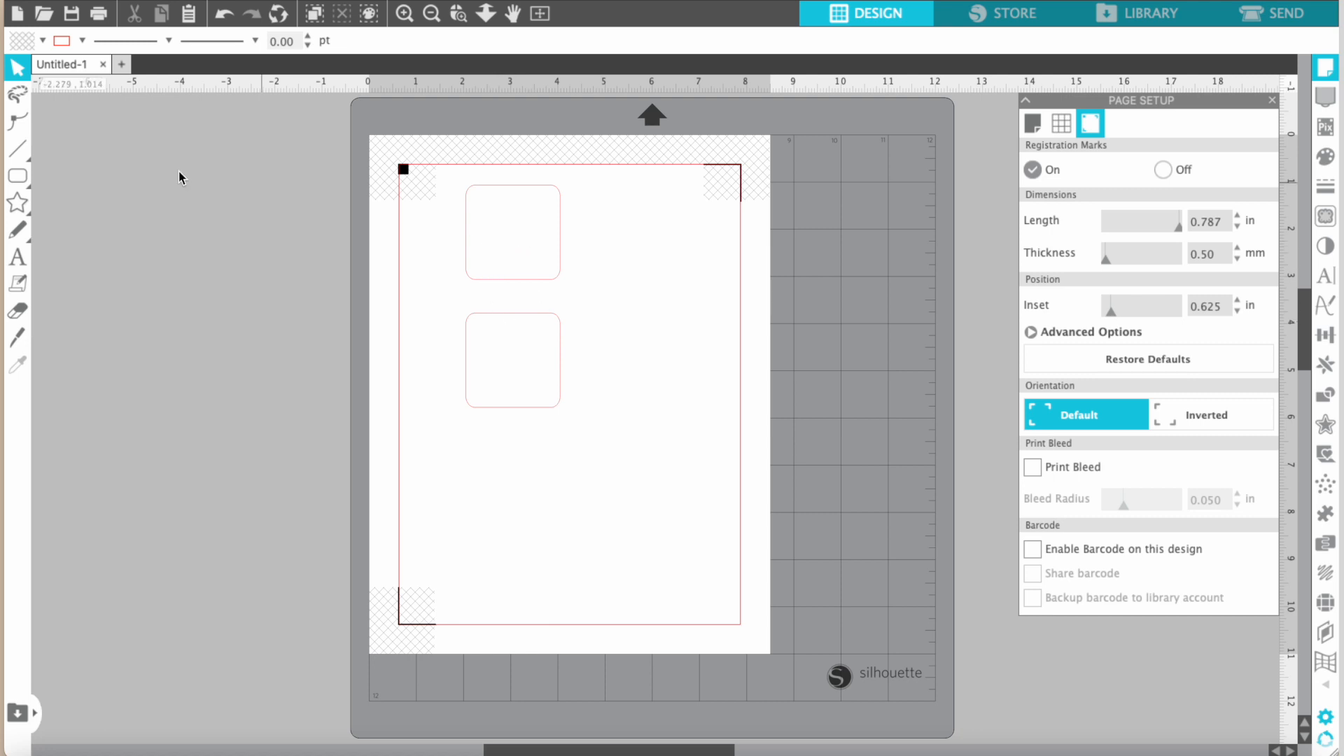
# Draw a rectangle about 1.24 in wide and 1.26 in high bridging the gap and overlapping both rounded squares.
pyautogui.click(18, 175)
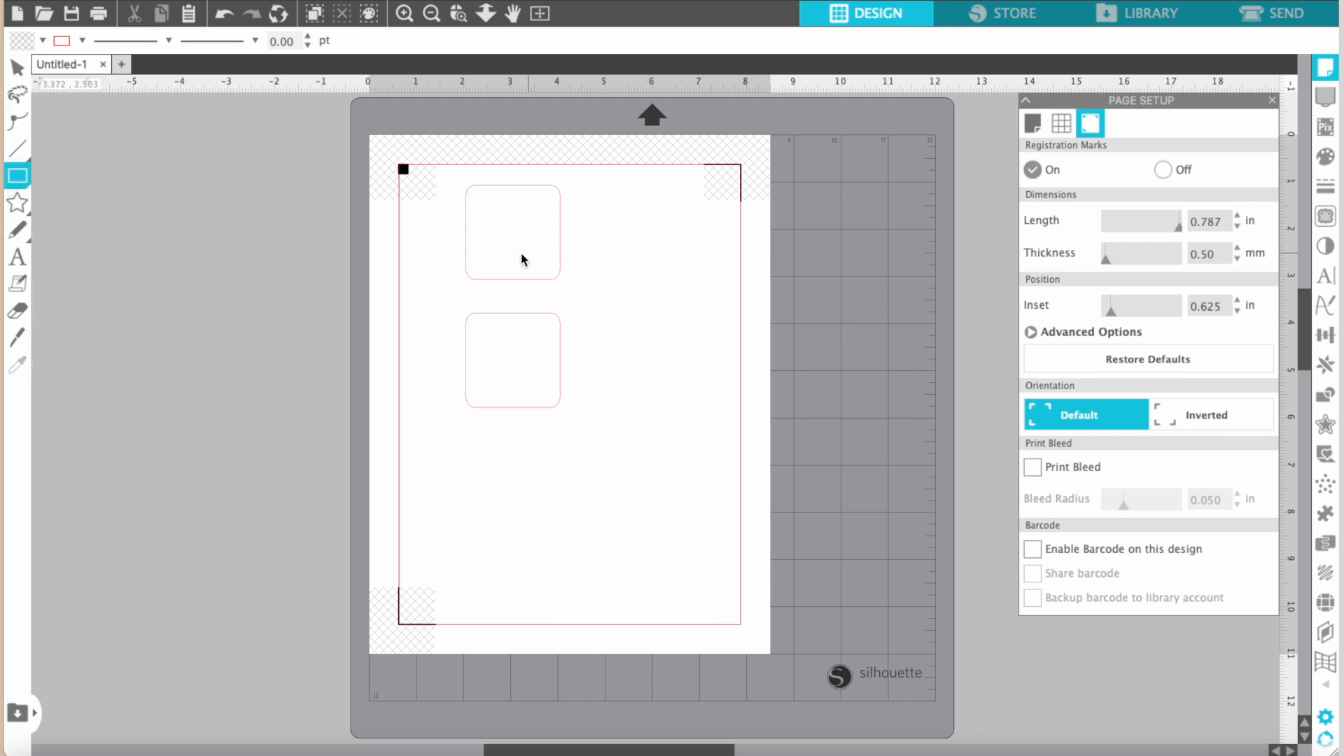
pyautogui.moveTo(21, 178)
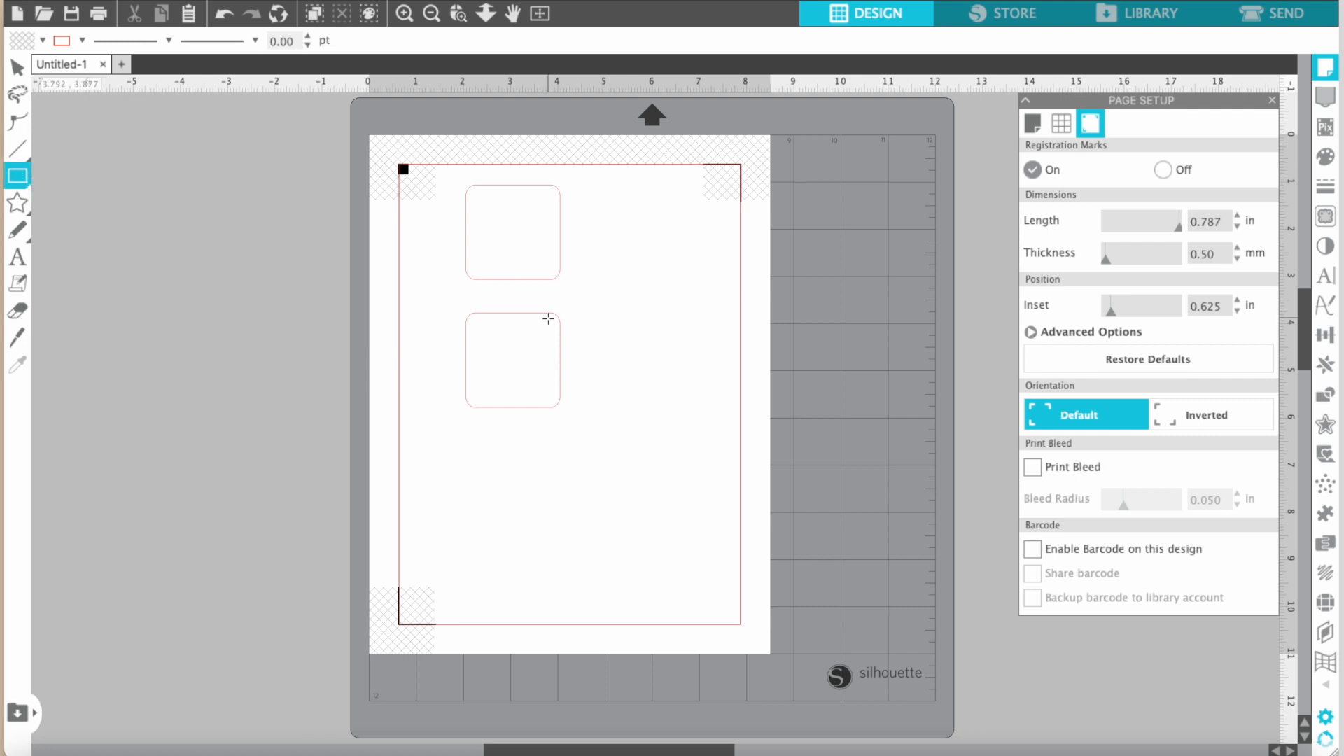
pyautogui.moveTo(496, 263); pyautogui.dragTo(544, 326)
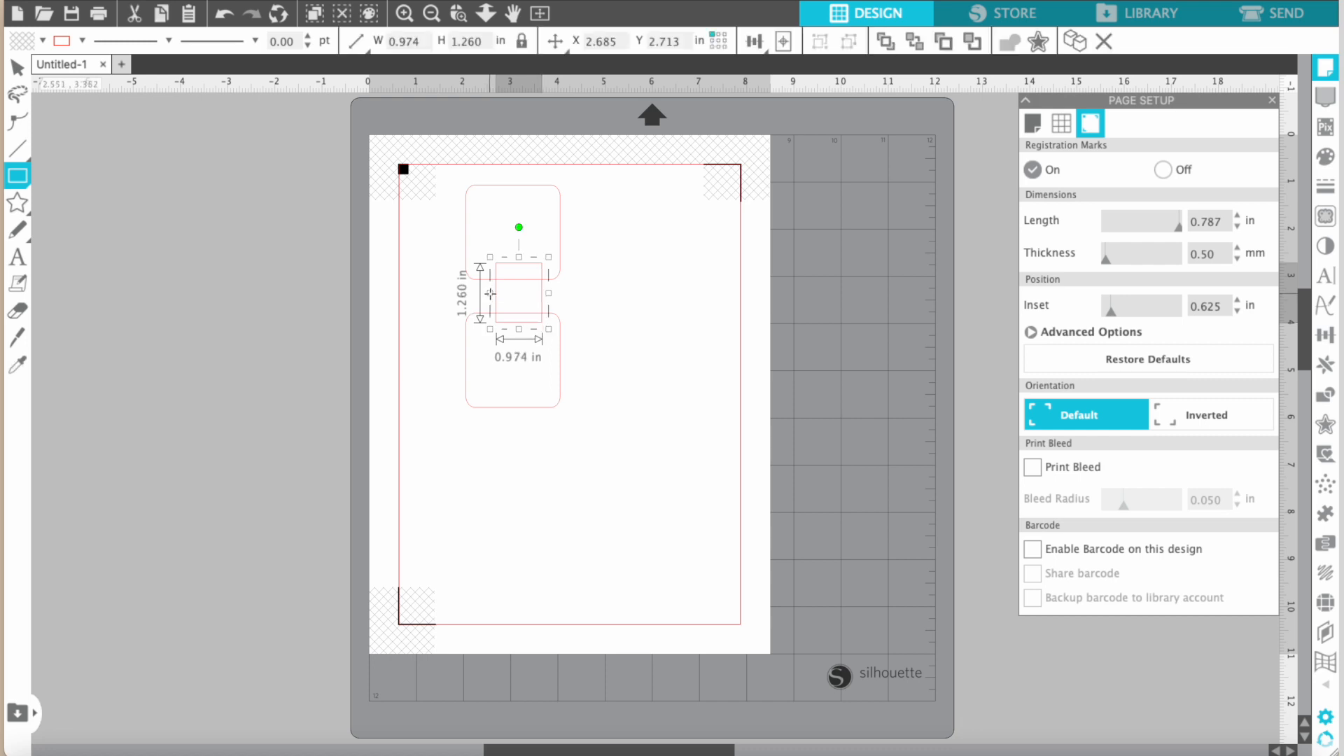
pyautogui.click(23, 67)
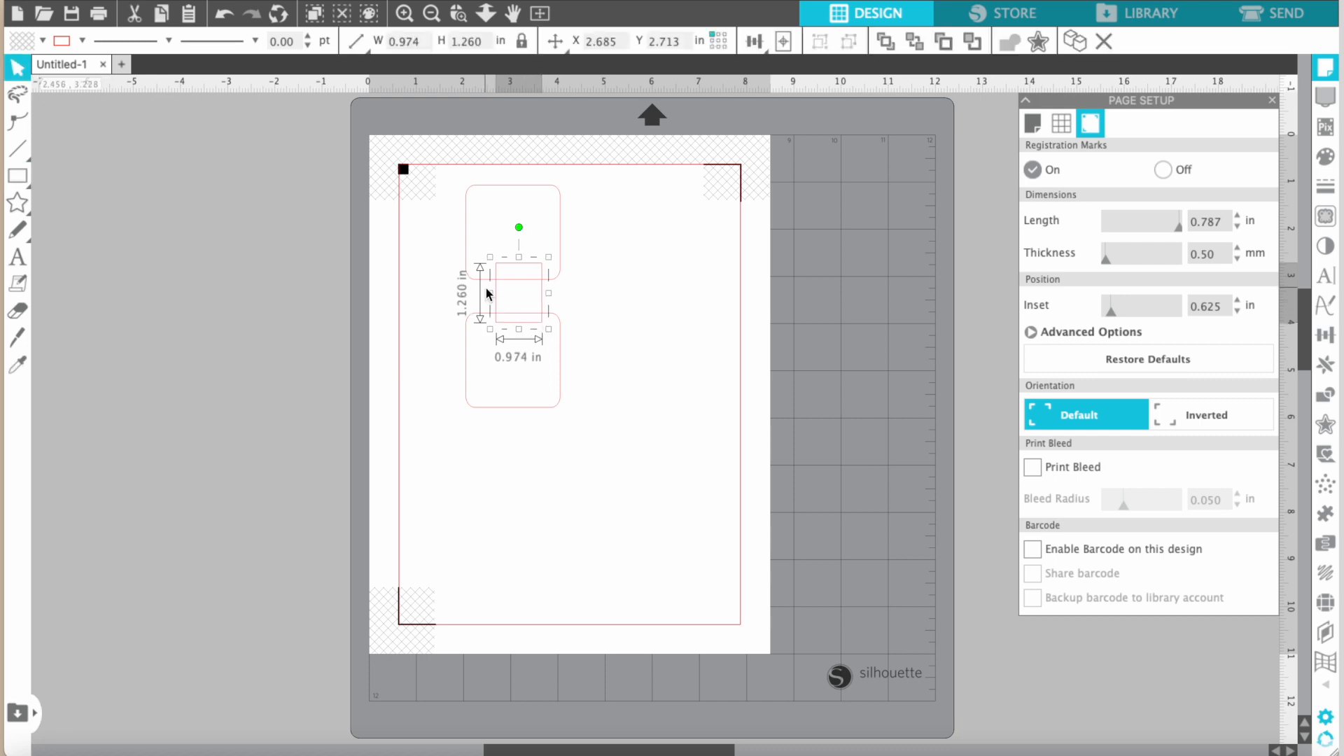
pyautogui.moveTo(490, 294); pyautogui.dragTo(477, 293)
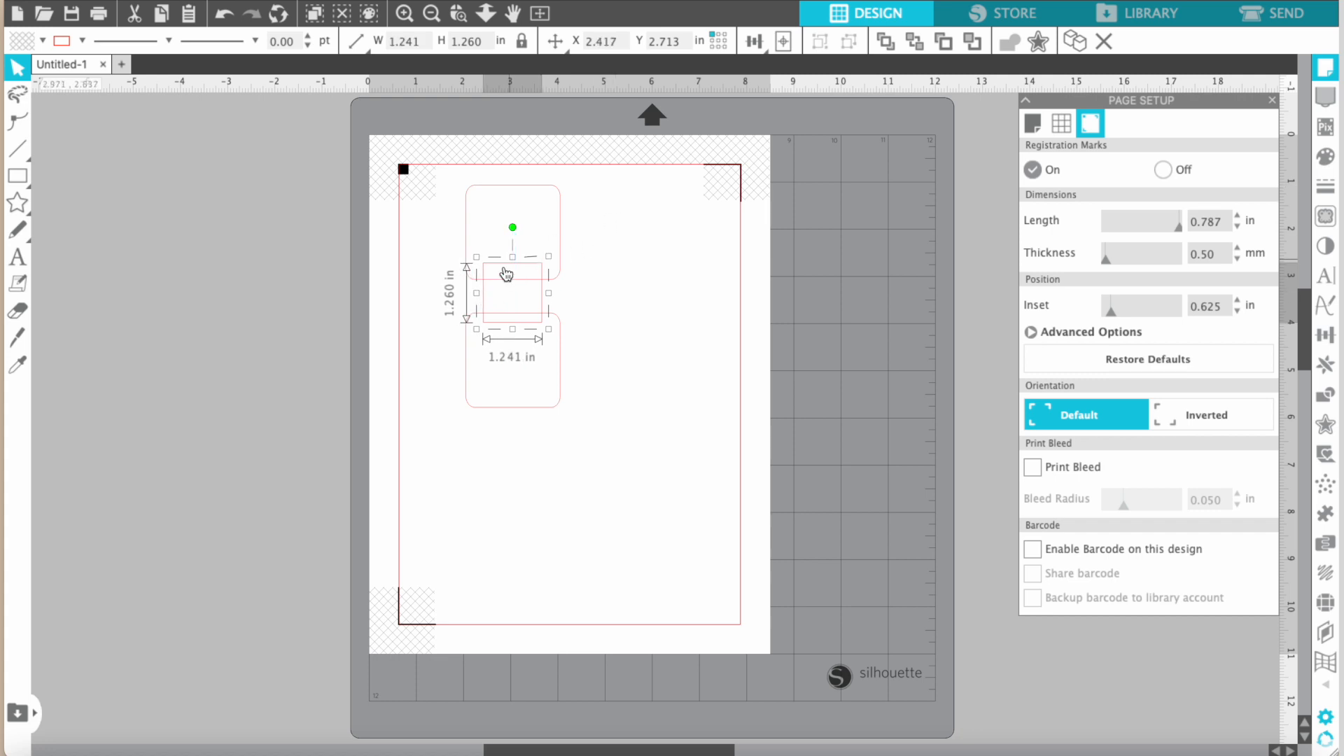
pyautogui.click(621, 225)
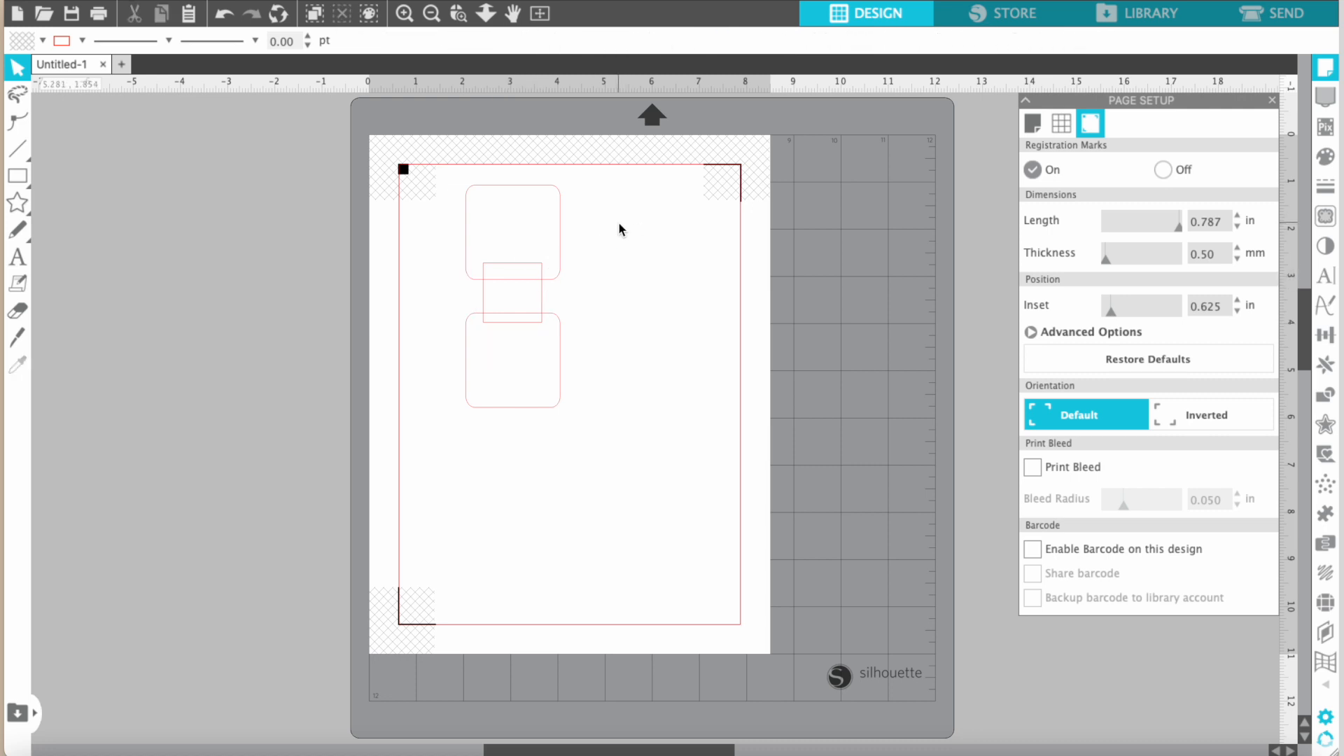
# Select both rounded squares and the bridging rectangle, and apply Align Center to them.
pyautogui.moveTo(616, 232); pyautogui.dragTo(494, 363)
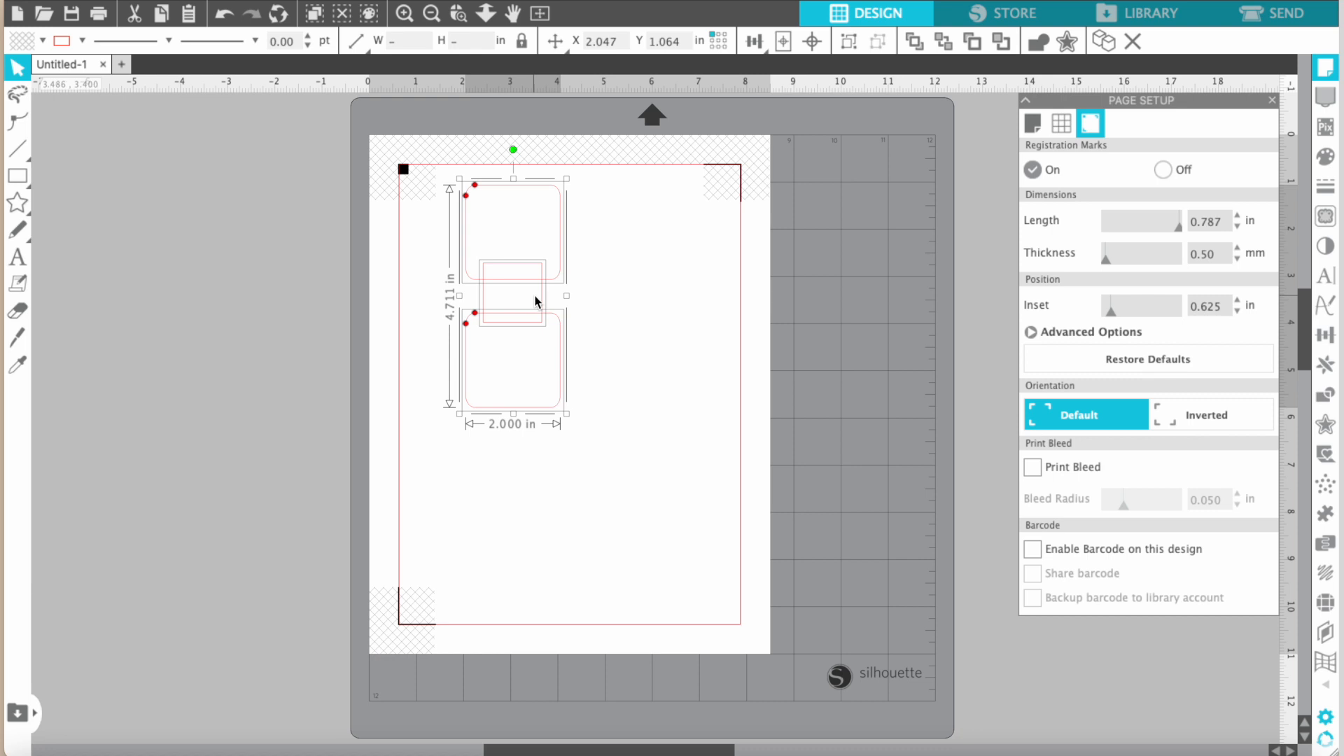
pyautogui.click(753, 46)
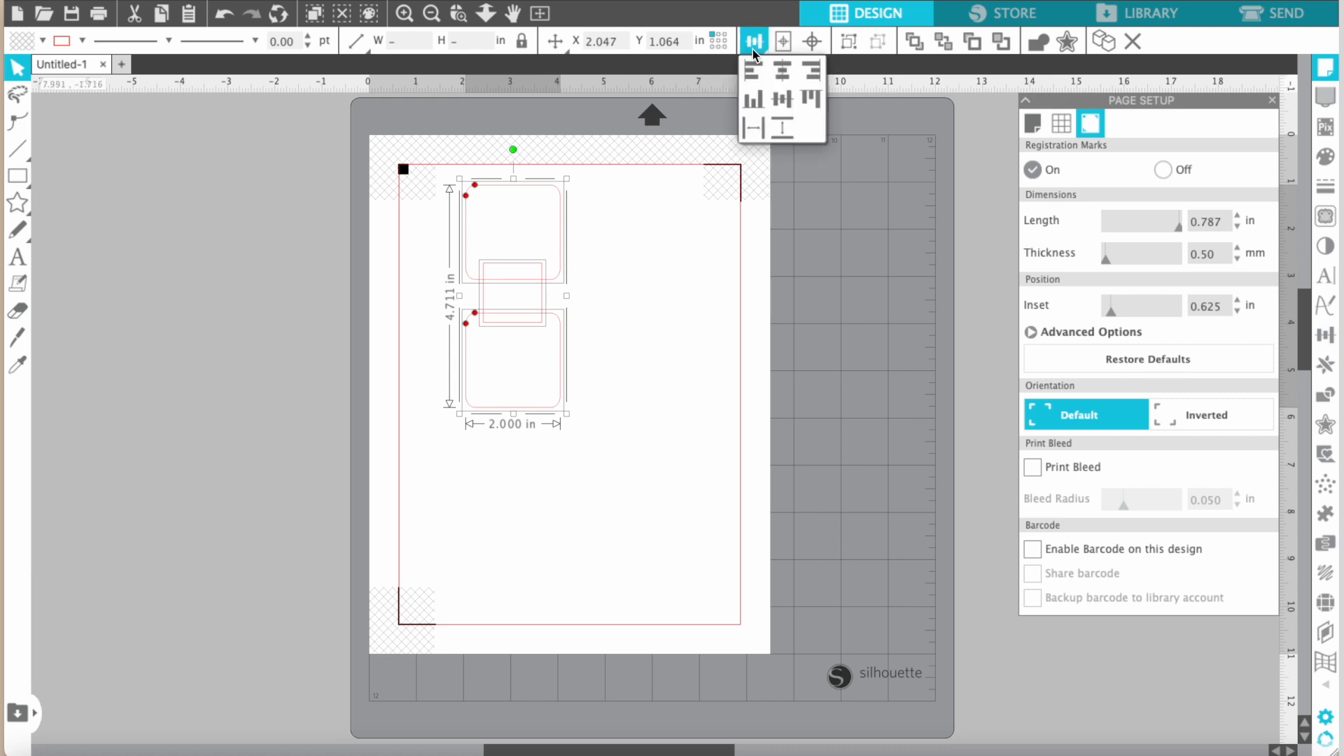
pyautogui.click(783, 79)
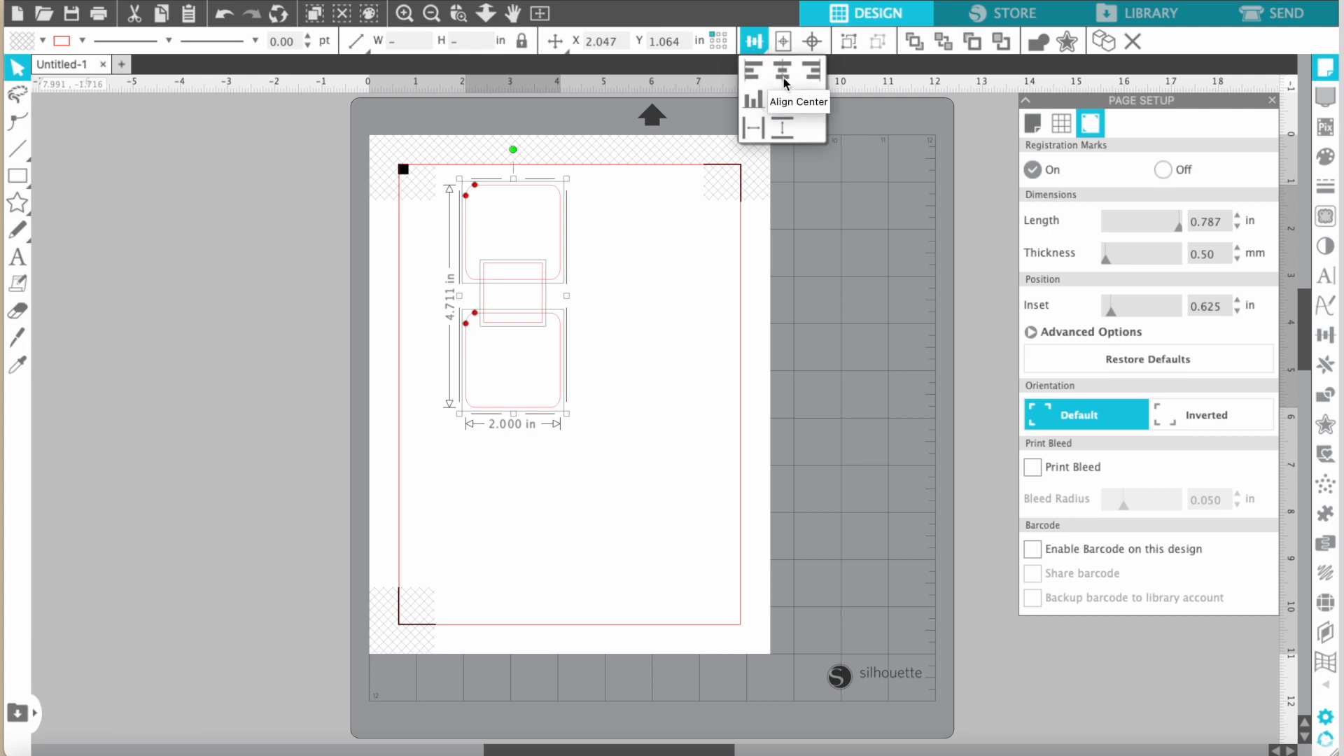
pyautogui.click(783, 70)
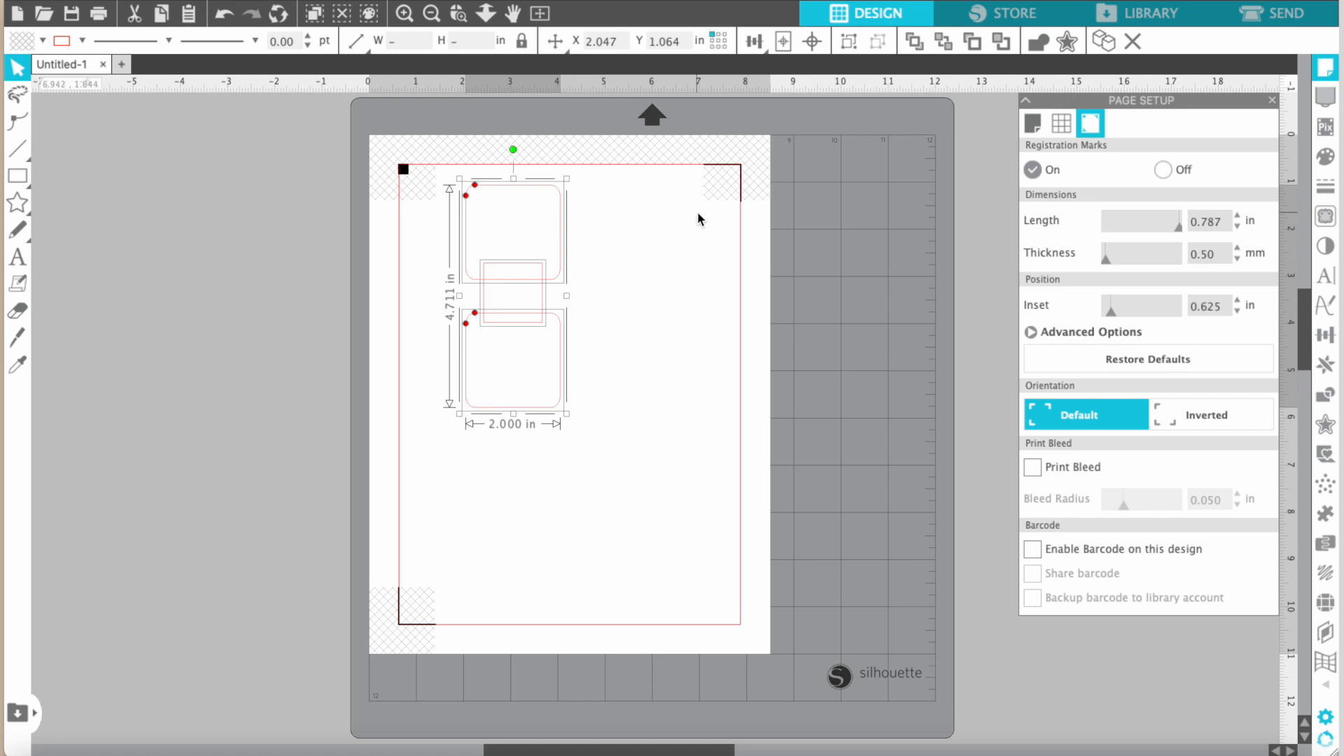
# Weld the three aligned shapes into one outline and move it toward the page's upper-left corner within the cut border.
pyautogui.click(1329, 400)
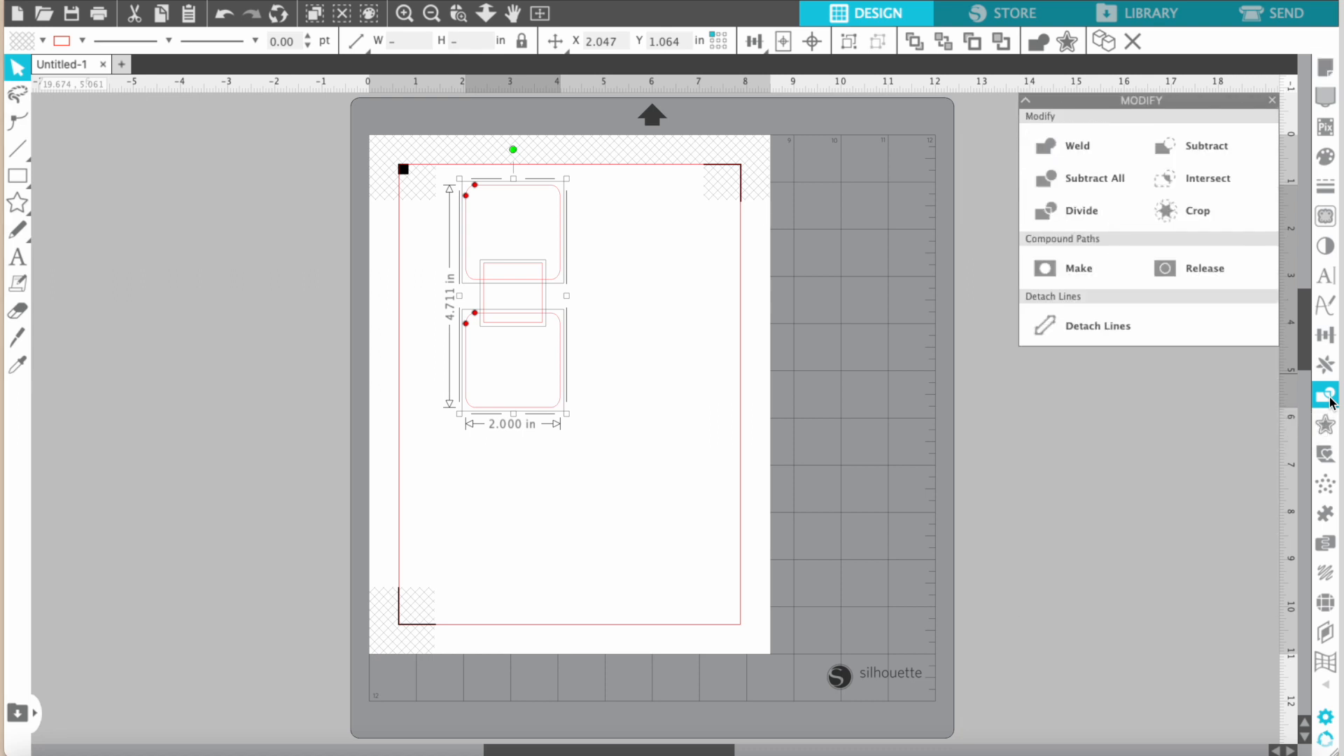
pyautogui.click(1040, 147)
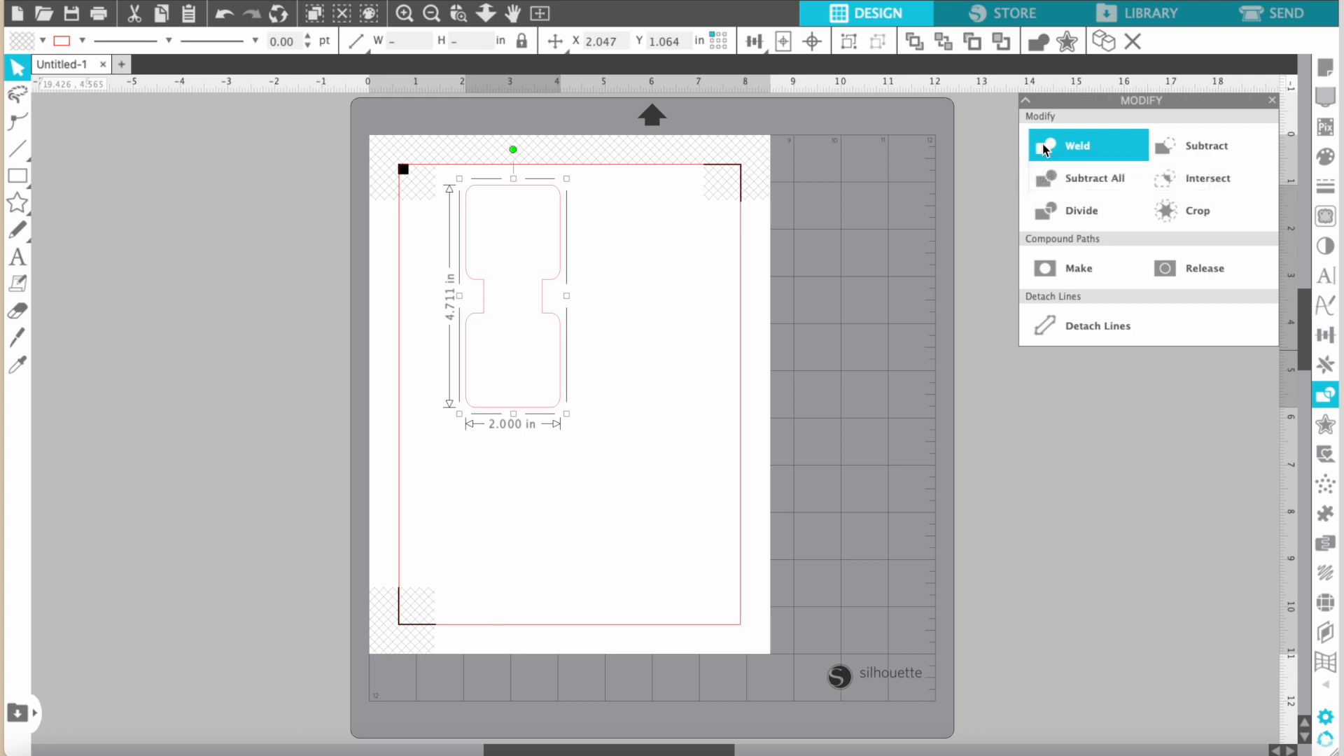
pyautogui.click(632, 251)
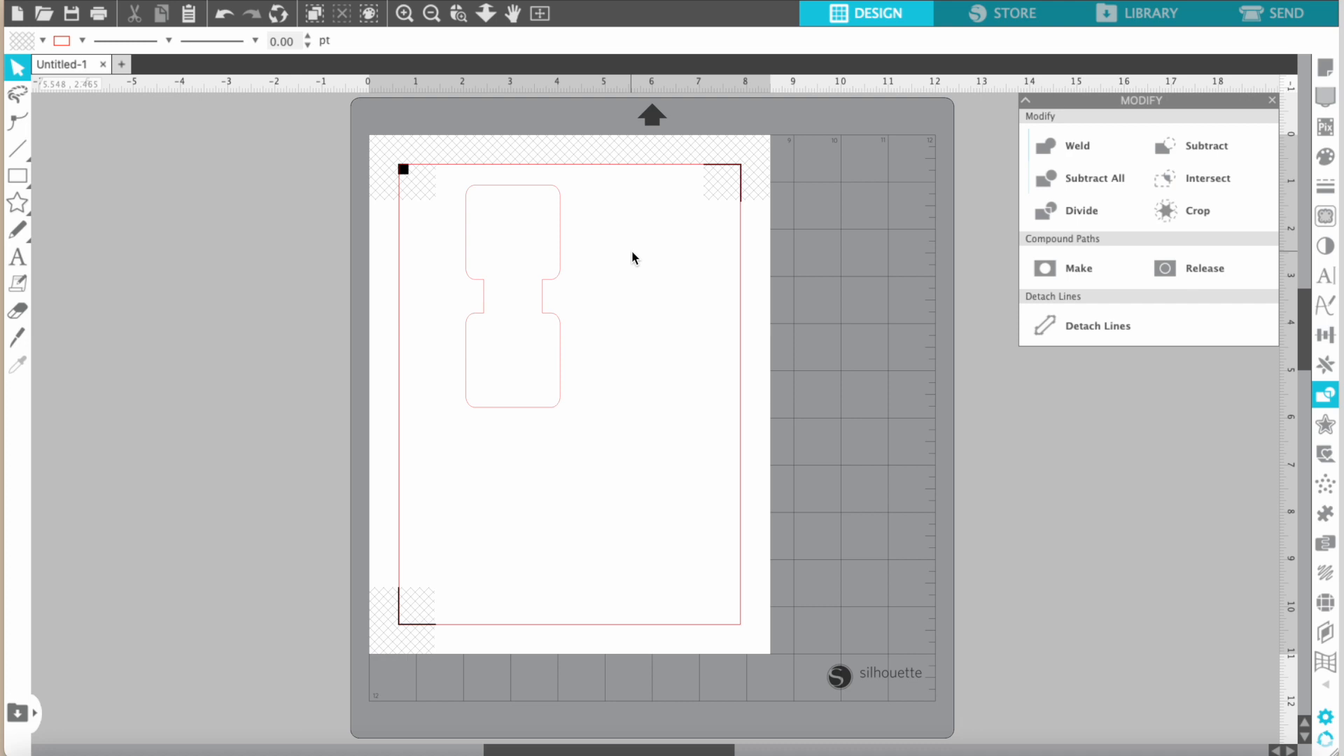
pyautogui.moveTo(556, 258); pyautogui.dragTo(509, 280)
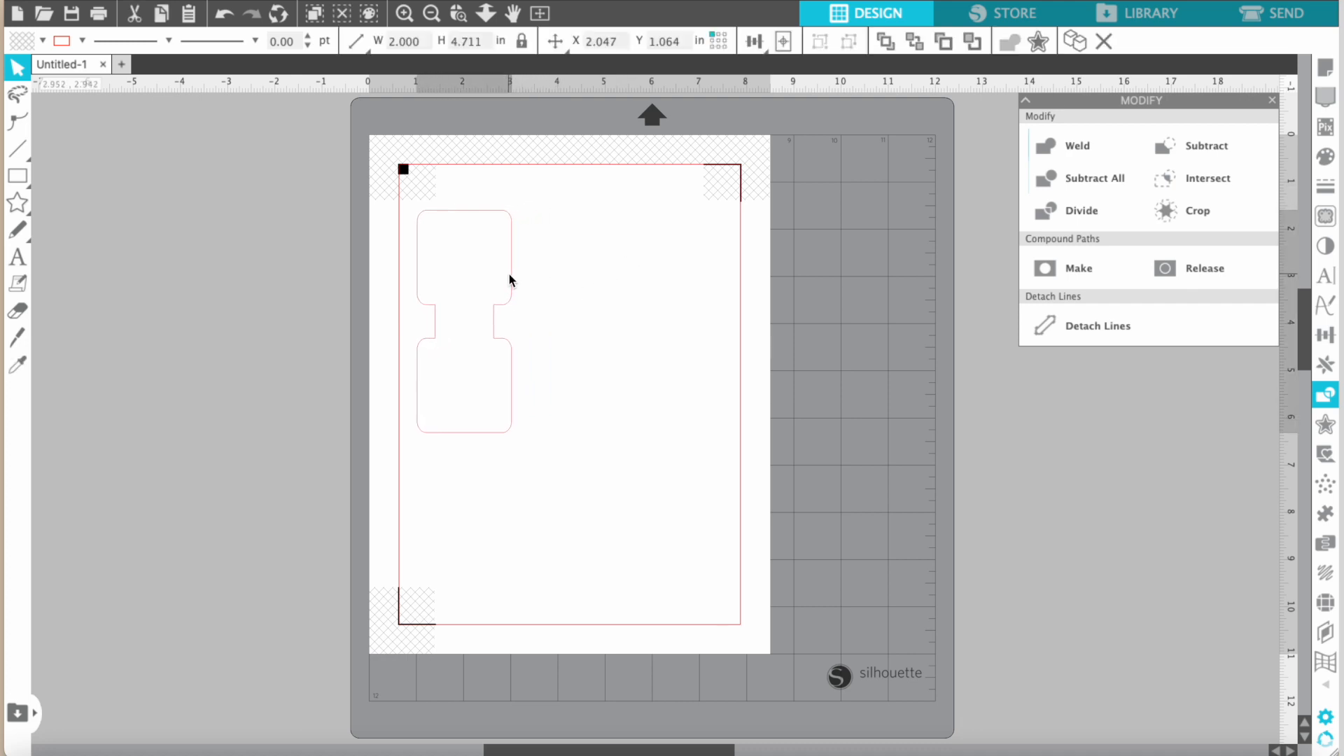
pyautogui.click(508, 274)
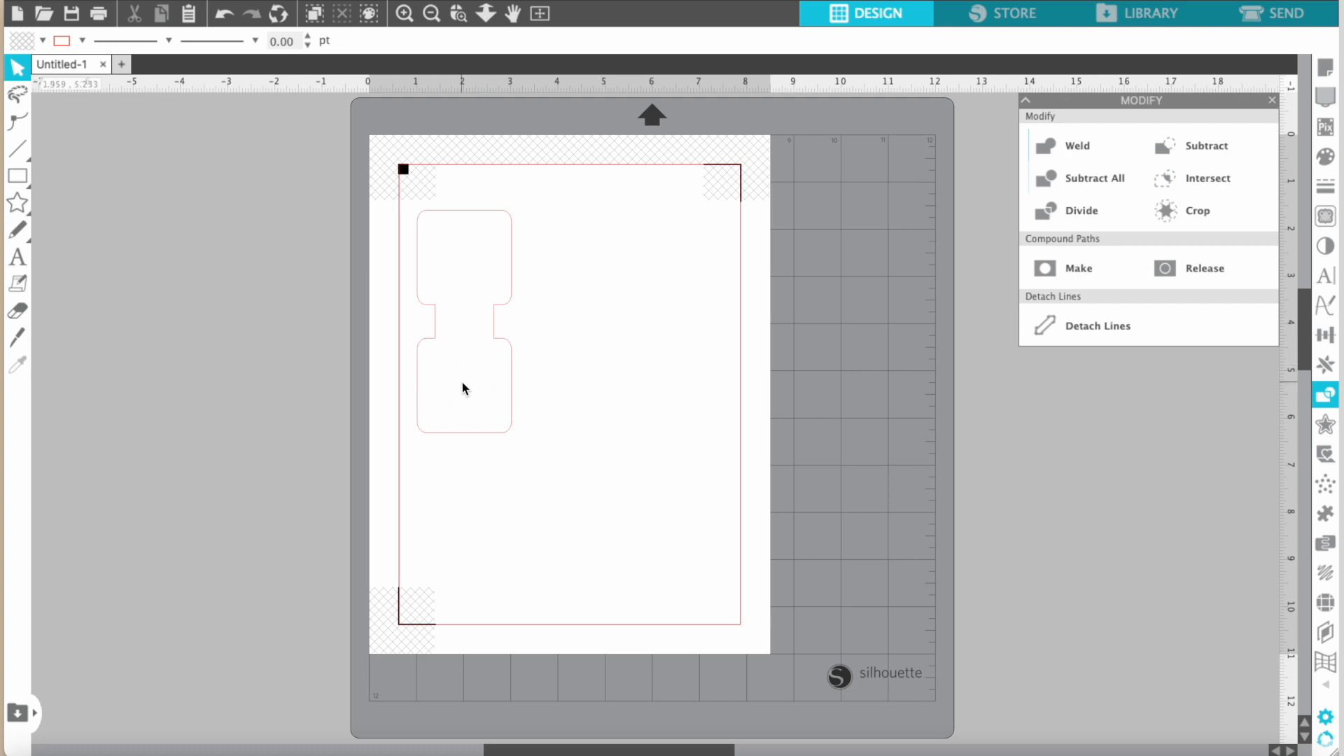
# Search the design library for "peace" and add the Peace Out Fifth Grade design to the page.
pyautogui.click(1143, 14)
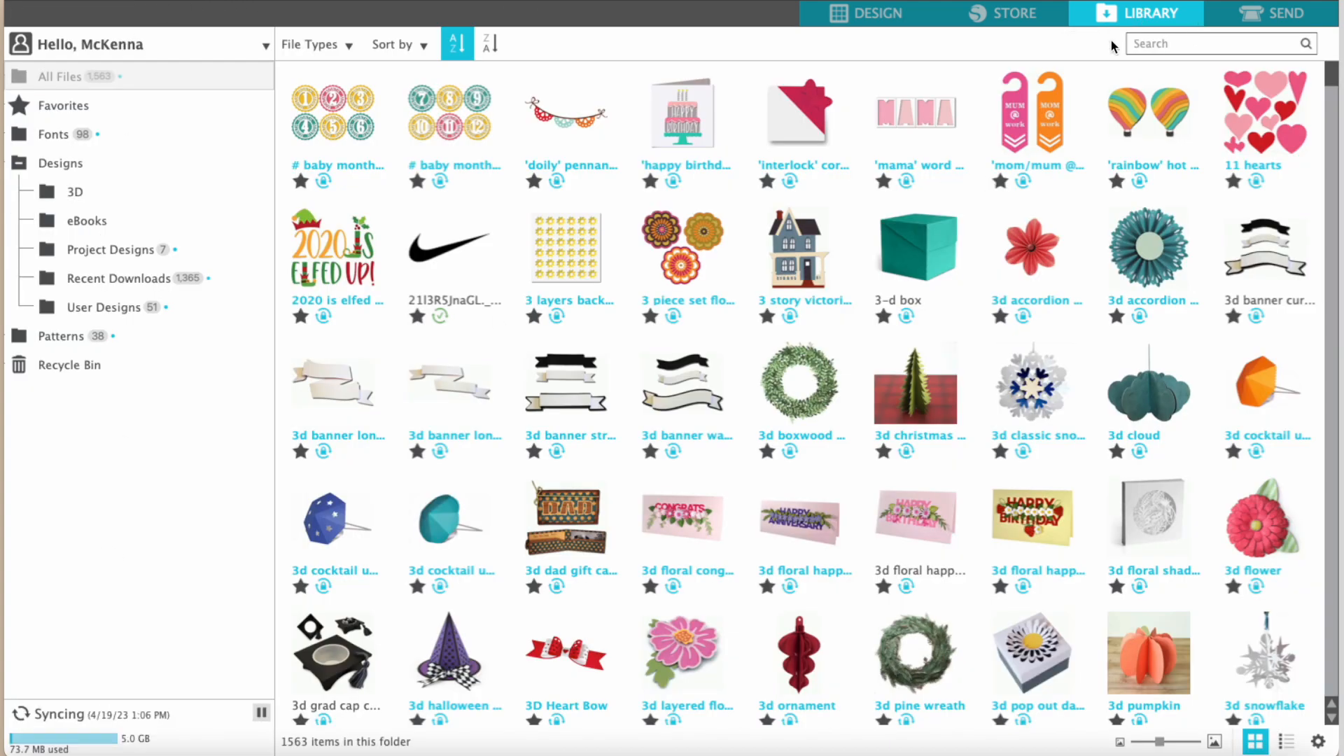
pyautogui.click(1150, 43)
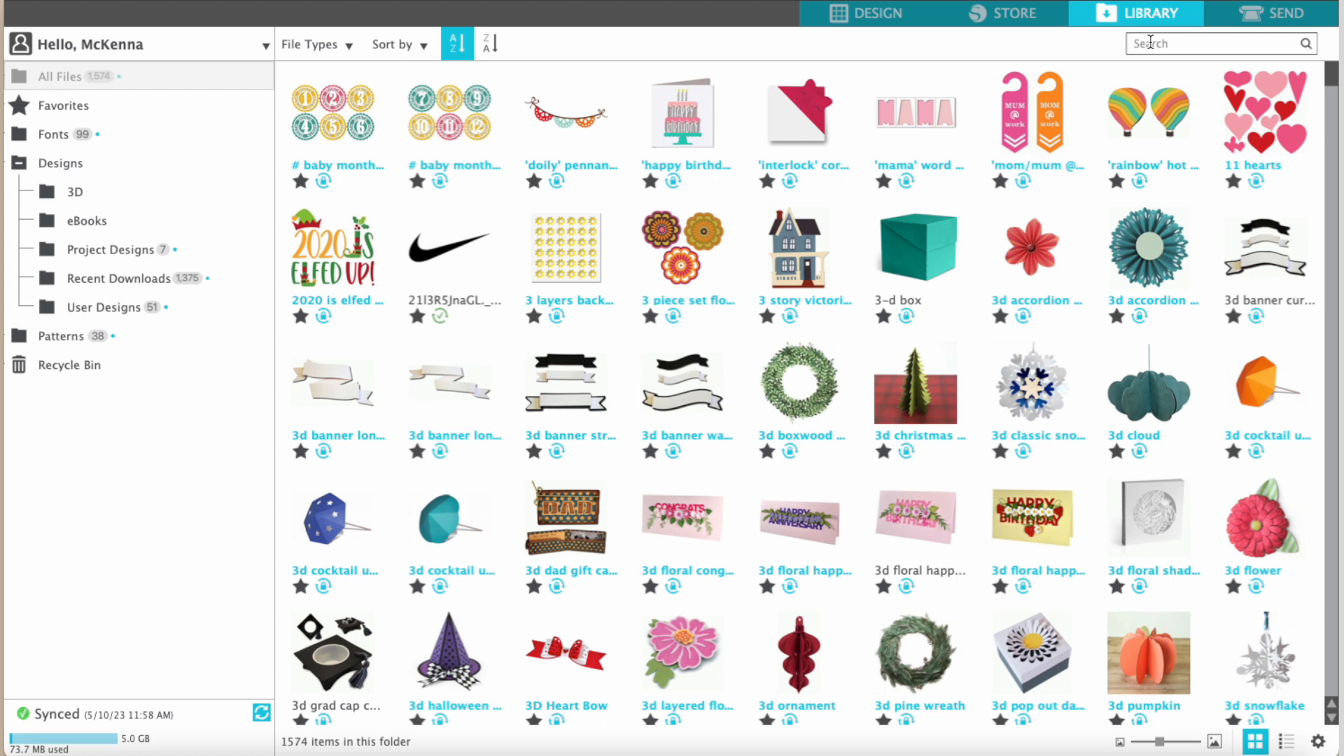
pyautogui.click(1150, 43)
pyautogui.write('peace')
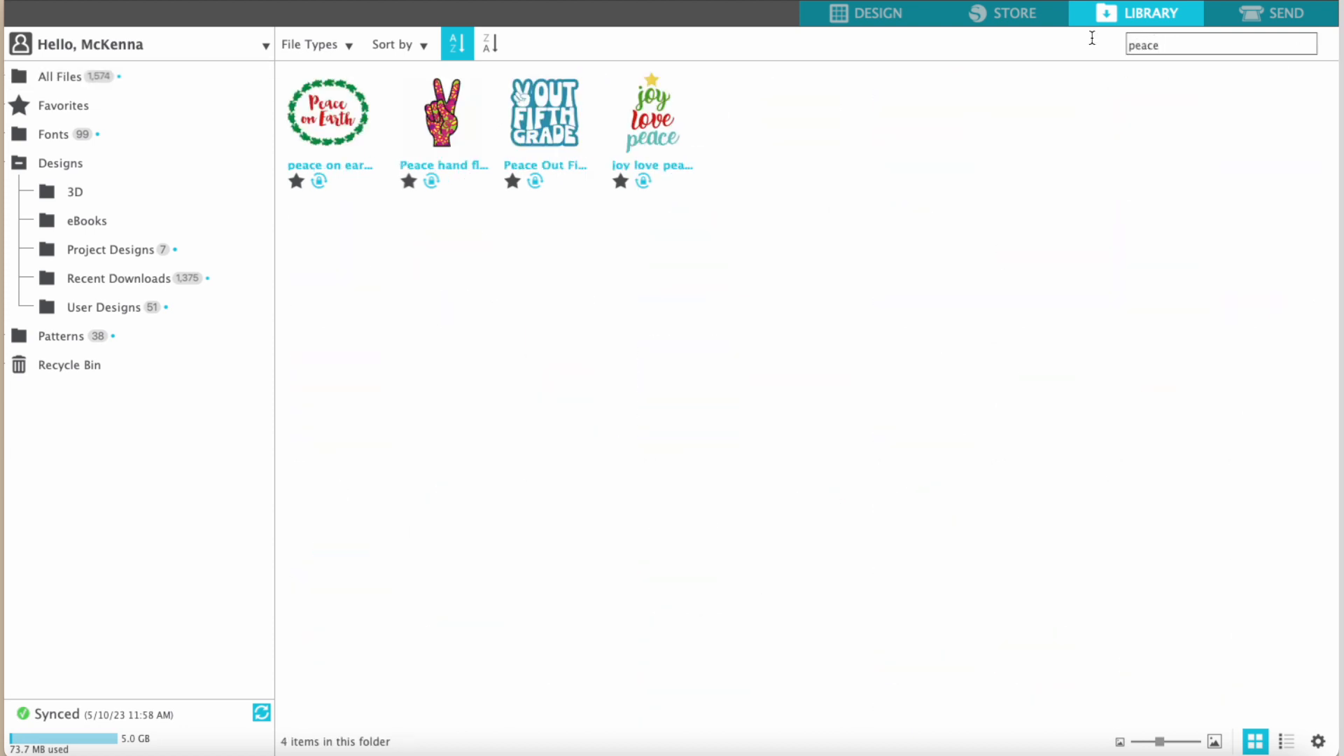
pyautogui.doubleClick(558, 124)
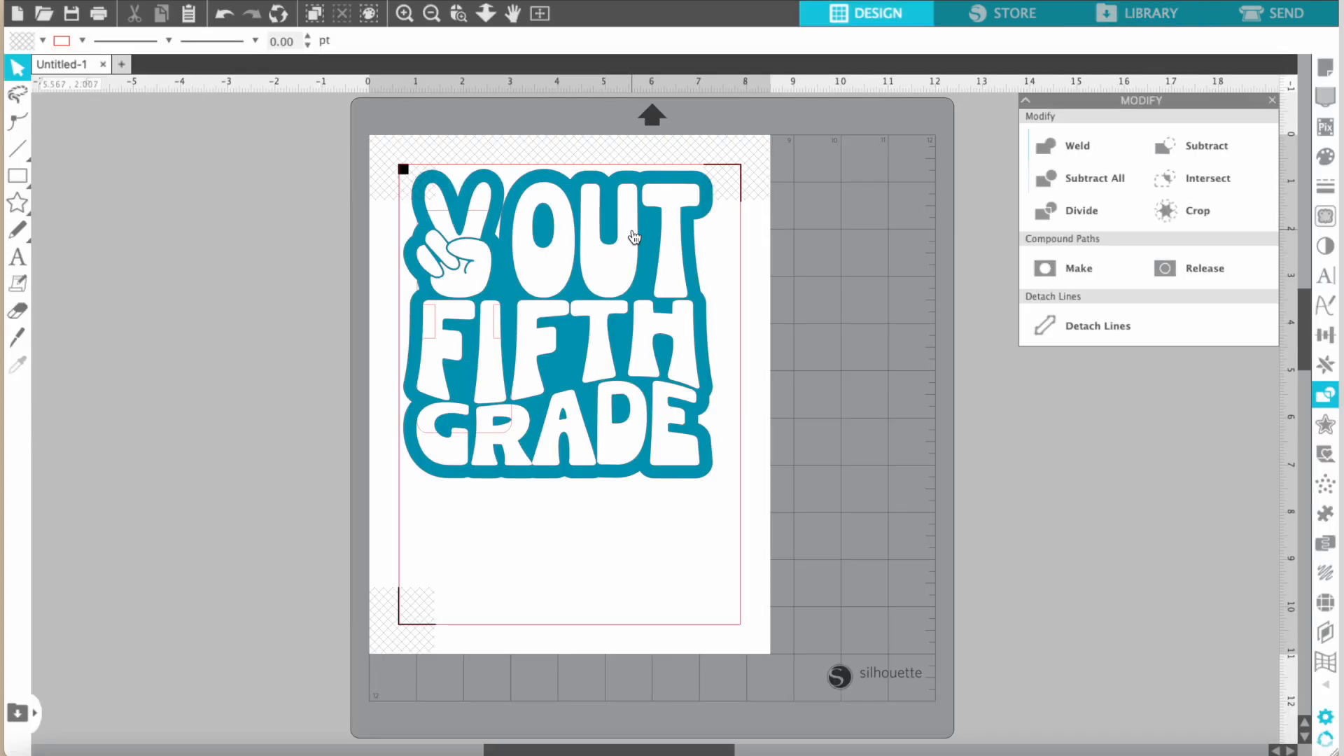
# Move the Peace Out Fifth Grade design off the outline, scale it down proportionally and fit it centrally inside the outline's upper square.
pyautogui.moveTo(666, 236); pyautogui.dragTo(796, 263)
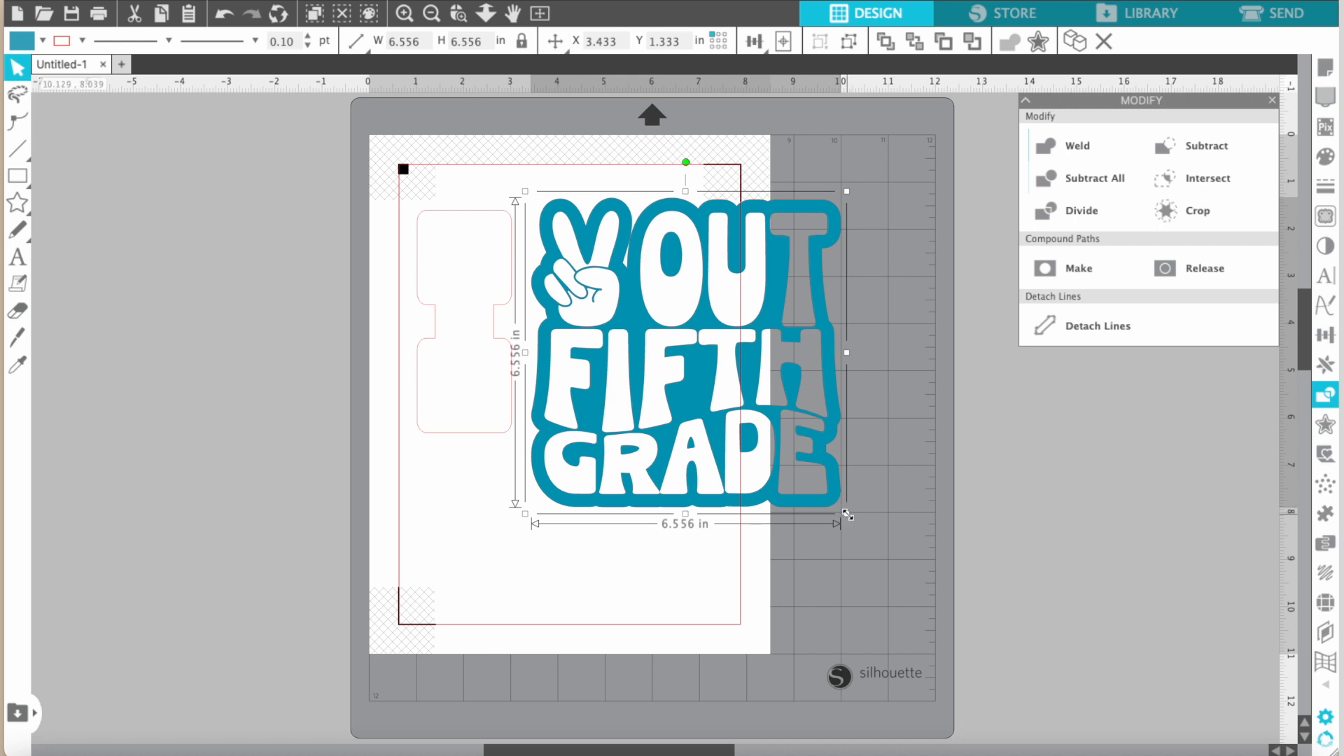
pyautogui.moveTo(847, 515); pyautogui.dragTo(476, 248)
pyautogui.click(615, 289)
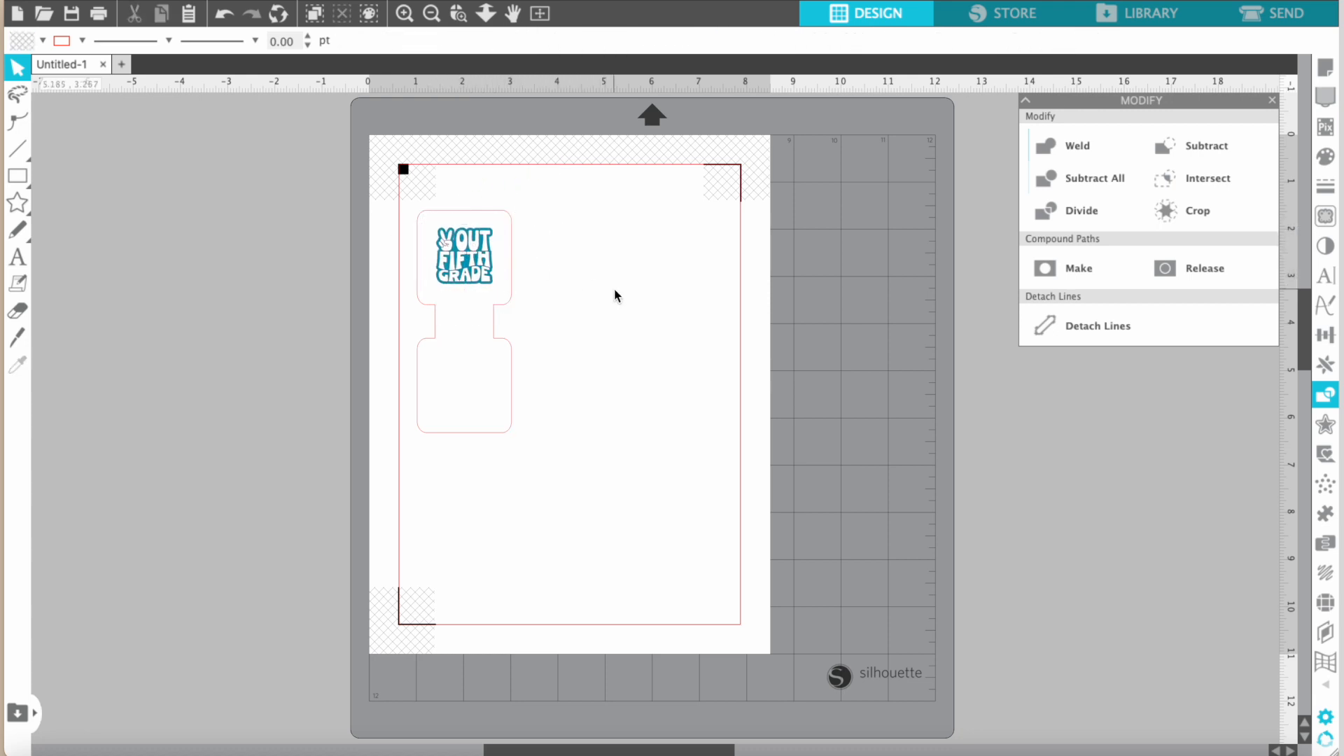
# Nudge the Peace Out Fifth Grade design slightly down inside the outline's upper square.
pyautogui.click(451, 264)
pyautogui.press('Down')
pyautogui.press('Down')
pyautogui.press('Down')
pyautogui.click(554, 283)
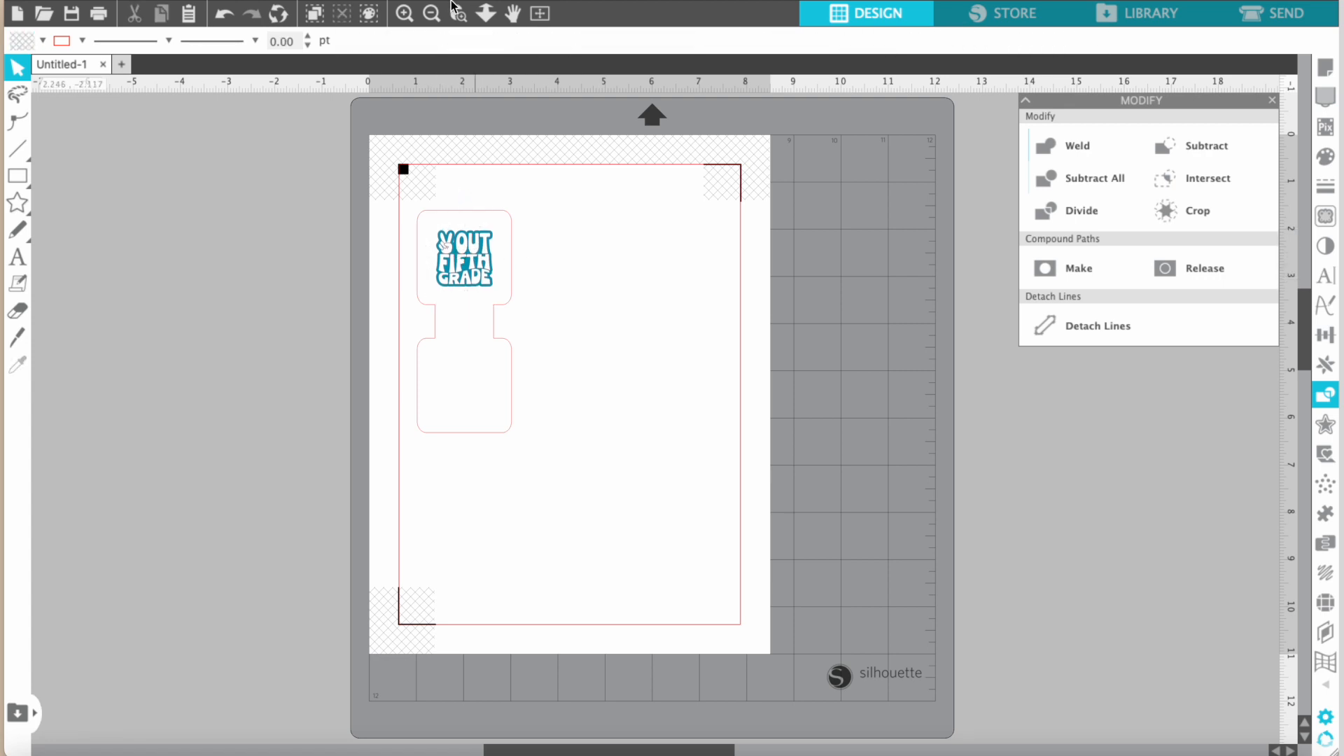
# Enlarge the Peace Out Fifth Grade design proportionally to about 1.52 in square, filling more of the outline's upper square.
pyautogui.click(405, 14)
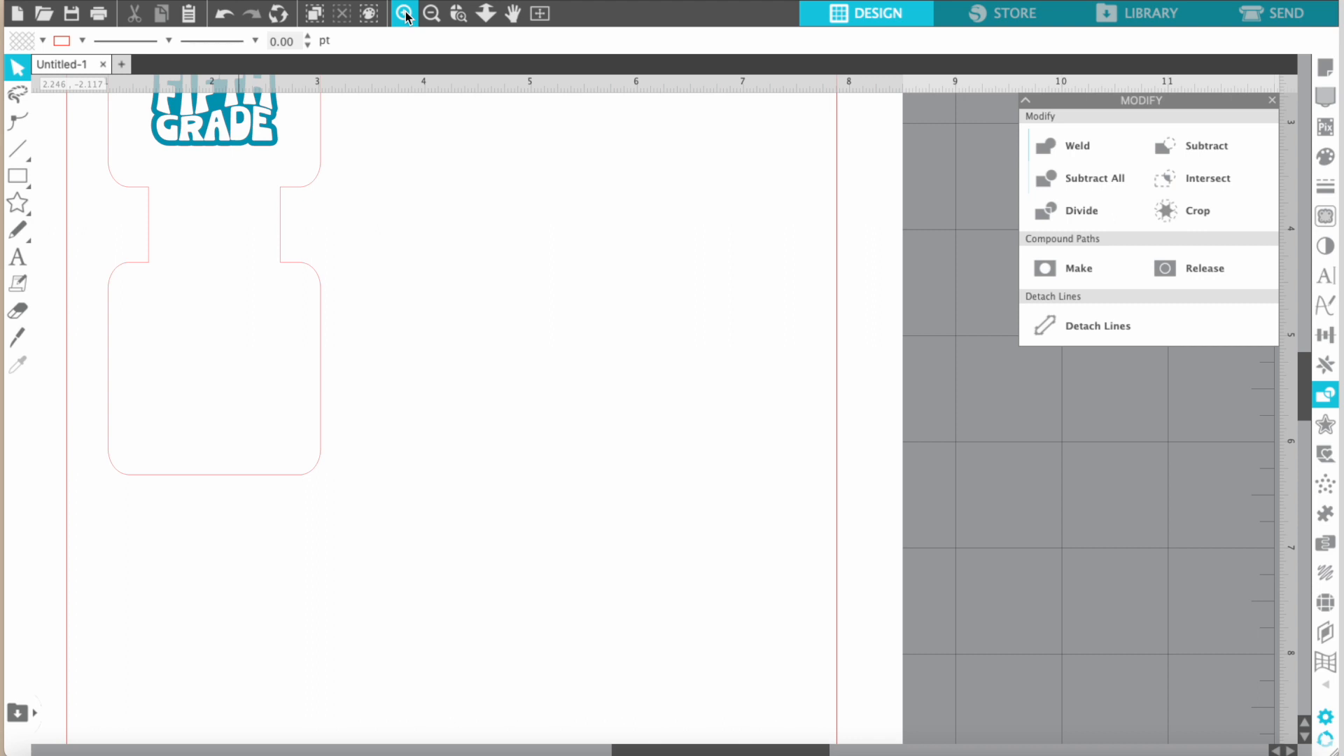
pyautogui.moveTo(466, 324); pyautogui.dragTo(462, 319)
pyautogui.hscroll(-6, 461, 318)
pyautogui.scroll(4, 461, 319)
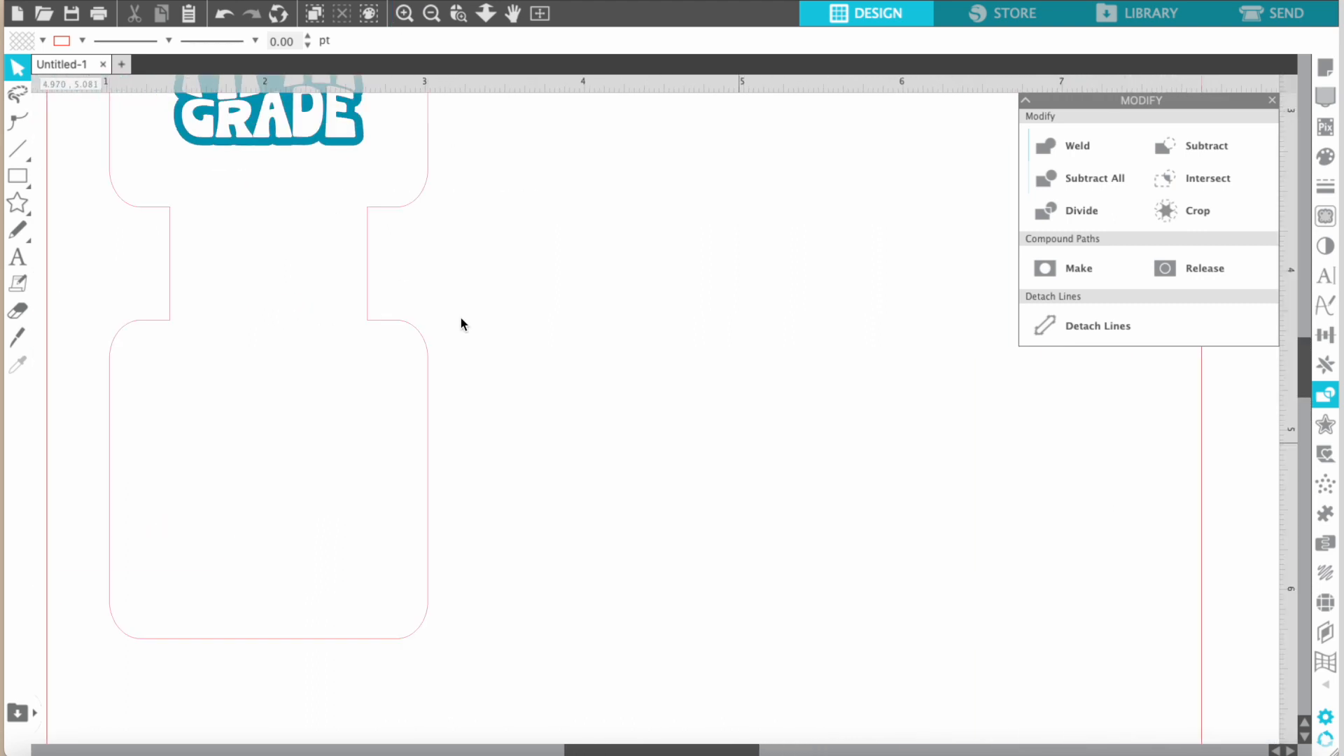
pyautogui.scroll(2, 460, 318)
pyautogui.hscroll(-1, 461, 318)
pyautogui.click(456, 270)
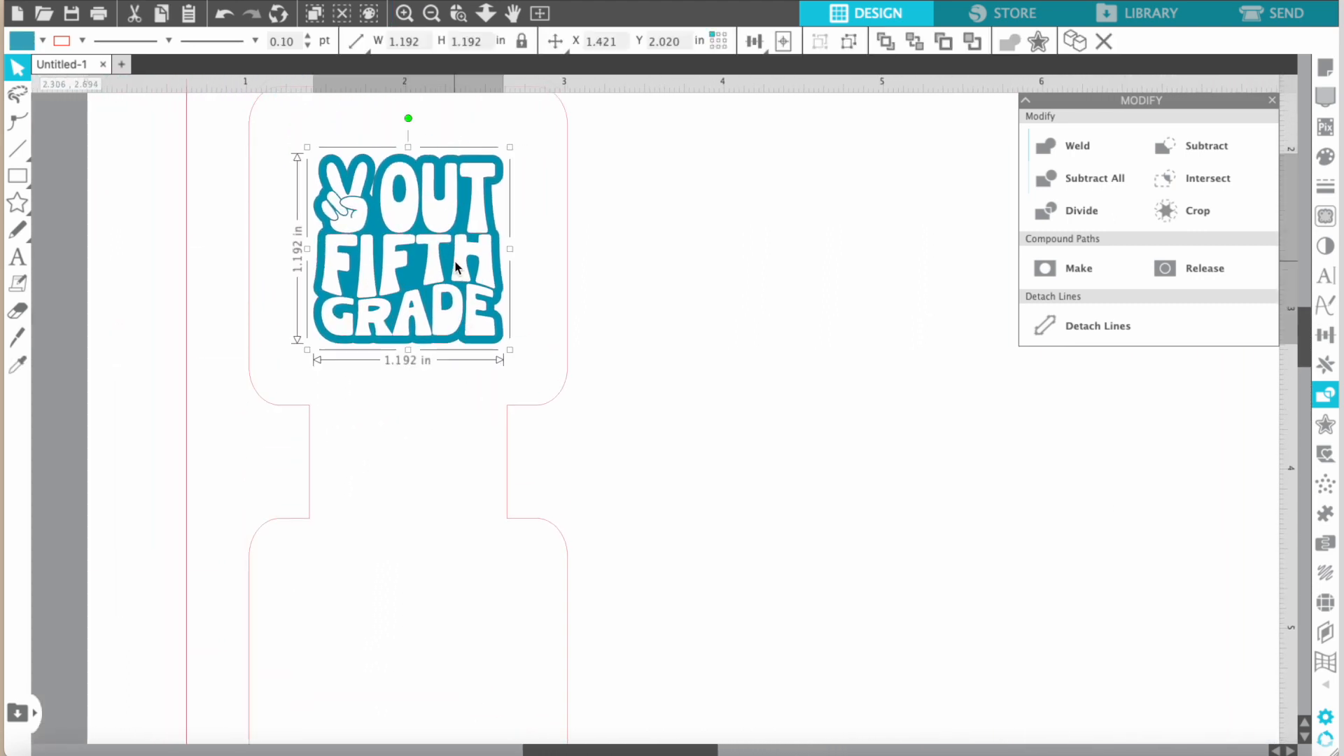
pyautogui.moveTo(307, 147); pyautogui.dragTo(279, 119)
pyautogui.moveTo(510, 349); pyautogui.dragTo(536, 378)
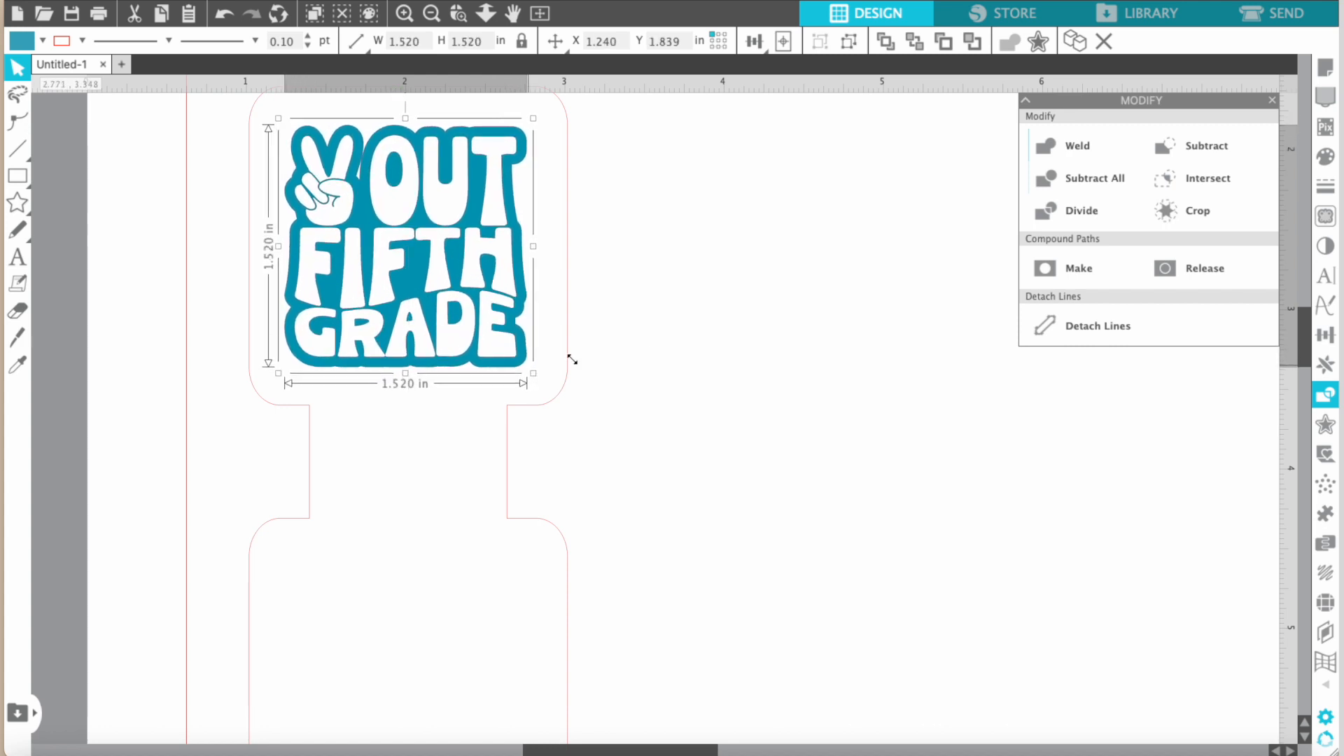
pyautogui.click(570, 356)
# Select the outline together with the Peace Out Fifth Grade design and apply Align Center to them.
pyautogui.click(452, 223)
pyautogui.moveTo(667, 138); pyautogui.dragTo(411, 259)
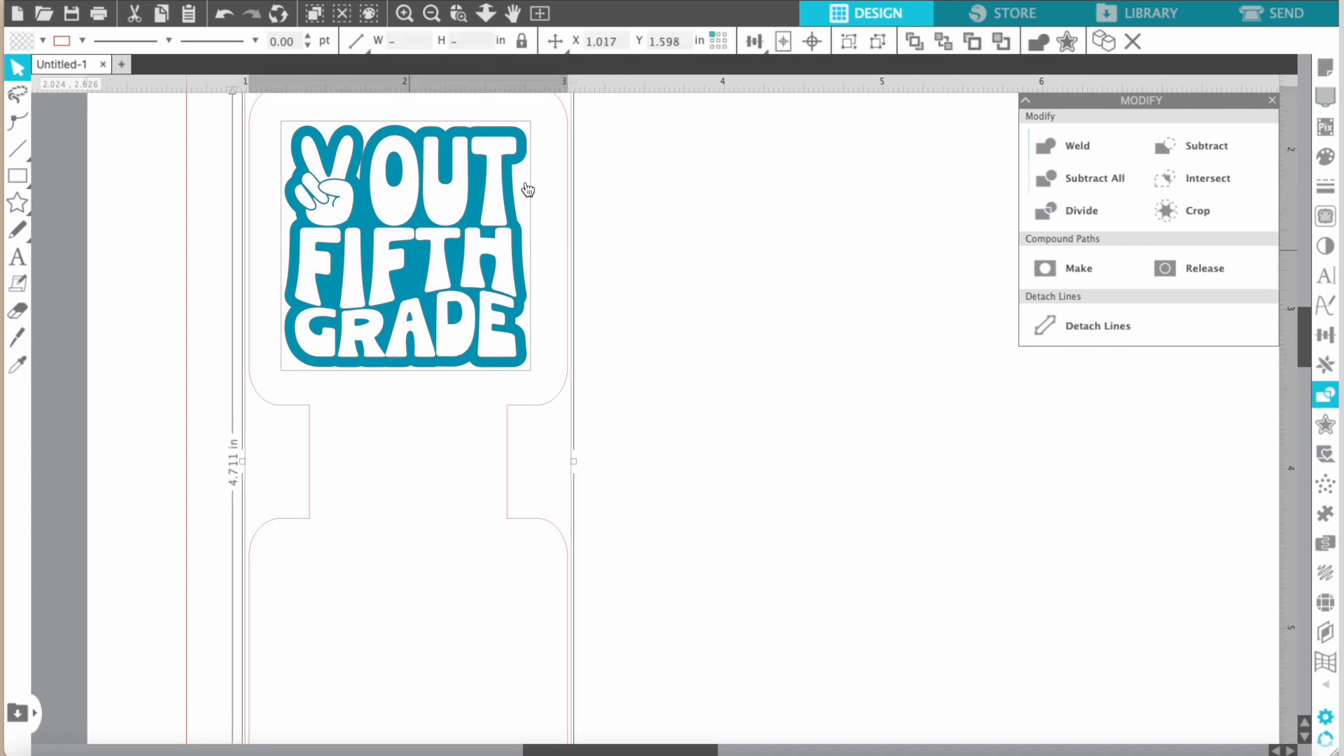
pyautogui.click(754, 42)
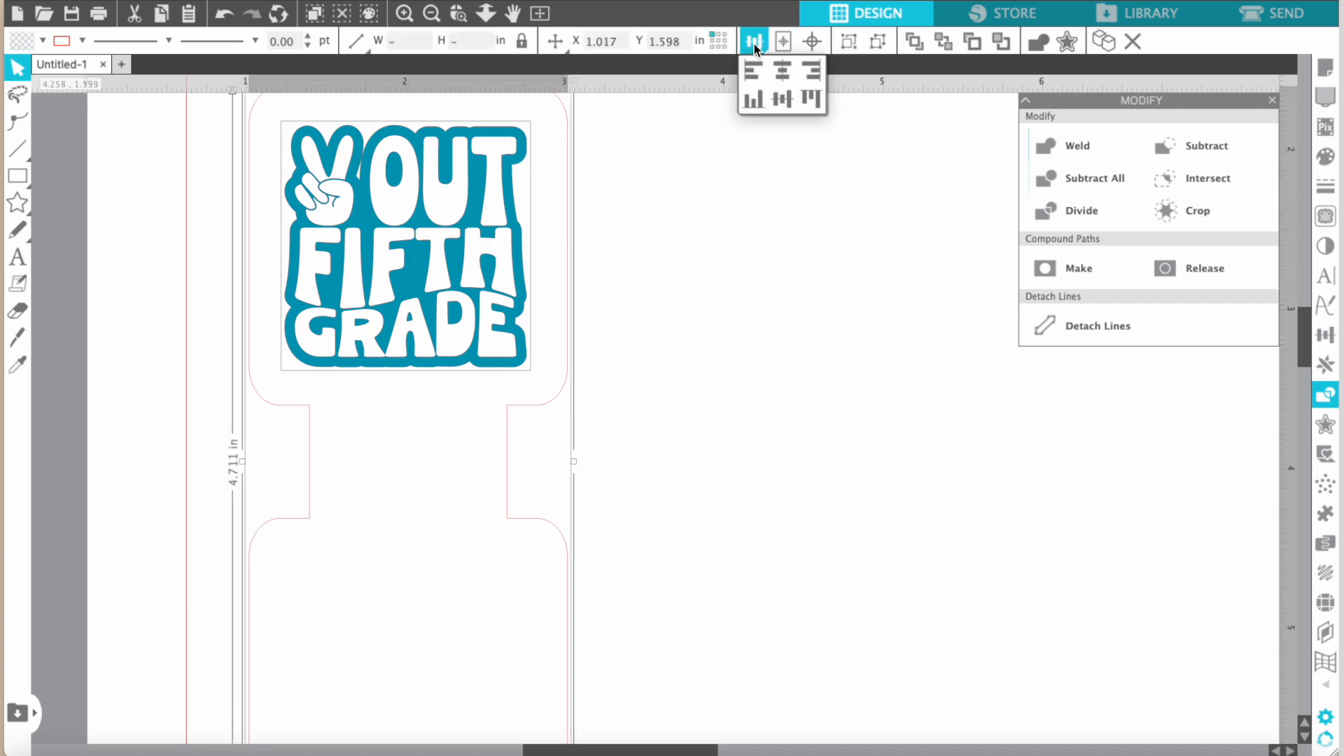
pyautogui.click(781, 73)
pyautogui.click(684, 231)
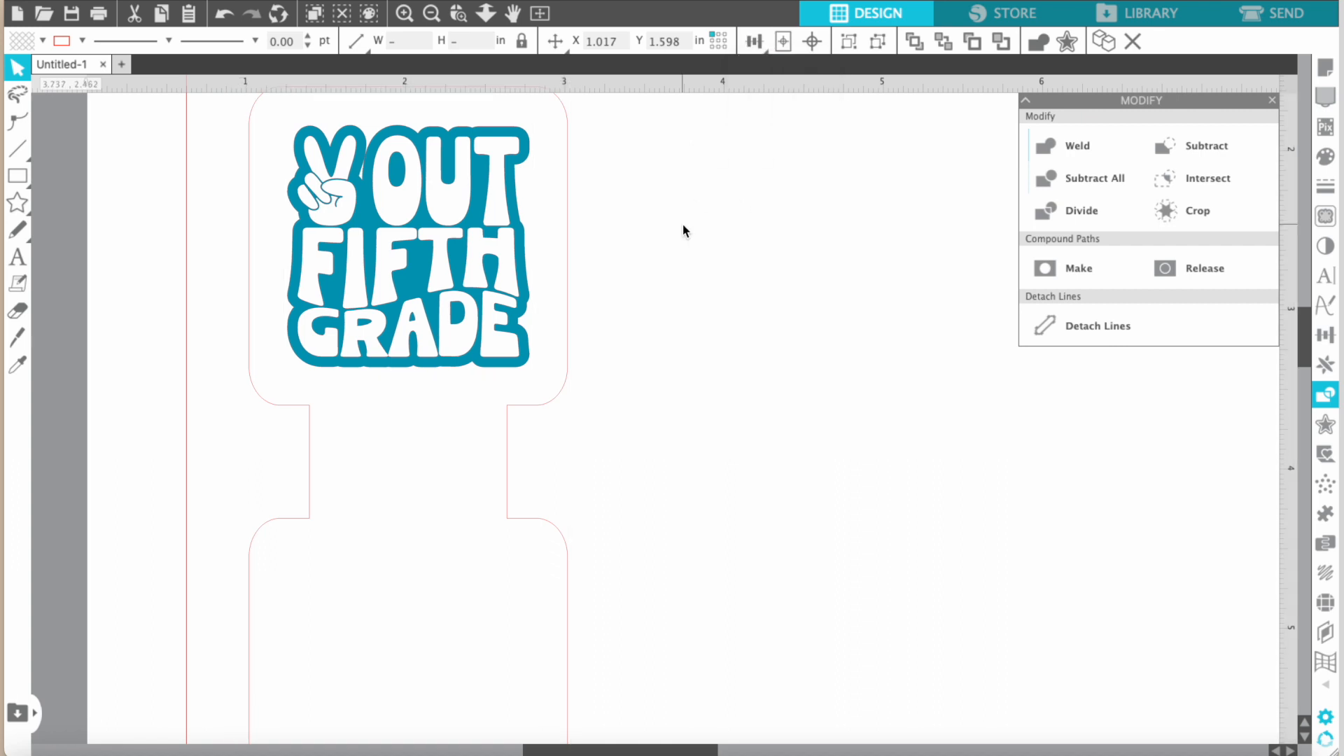
pyautogui.click(419, 187)
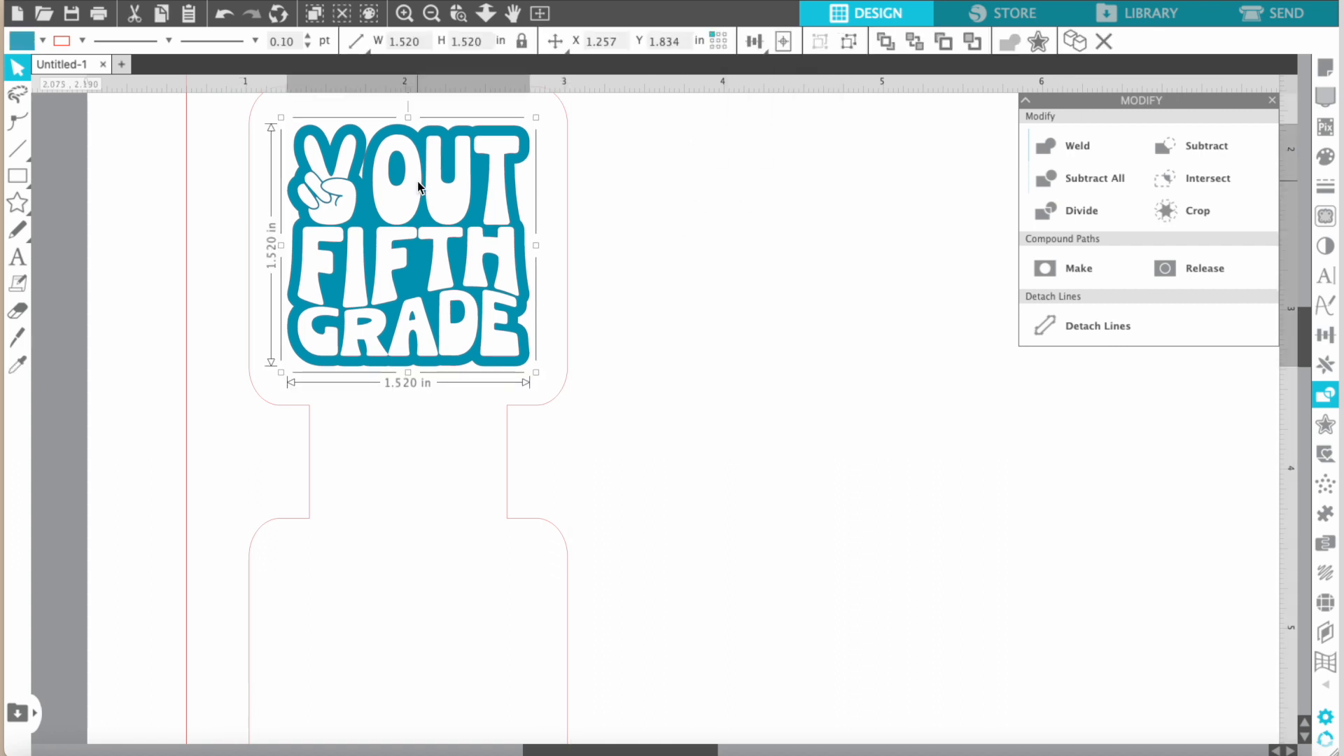
pyautogui.click(686, 214)
# Start a text object beside the outline and enter "Have a great" and "summer!" on two lines.
pyautogui.scroll(-1, 686, 216)
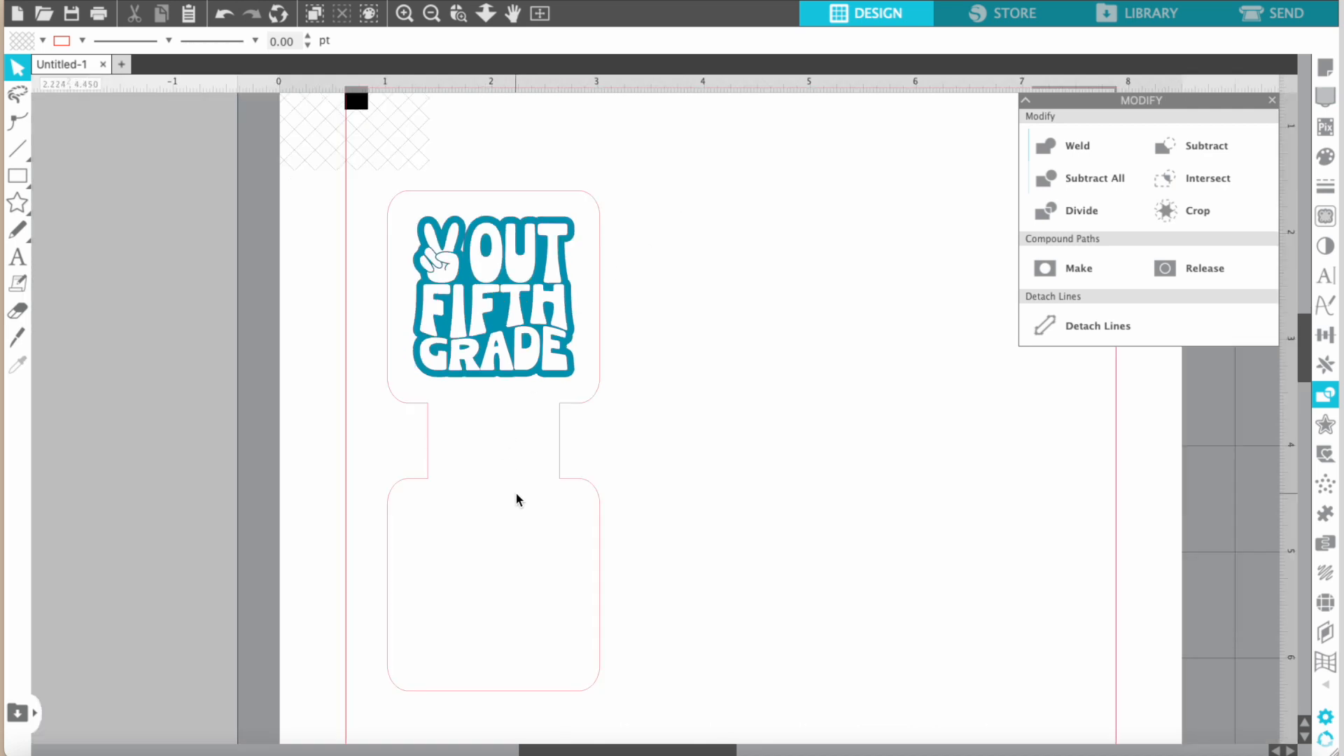
pyautogui.scroll(-2, 518, 498)
pyautogui.hscroll(1, 517, 498)
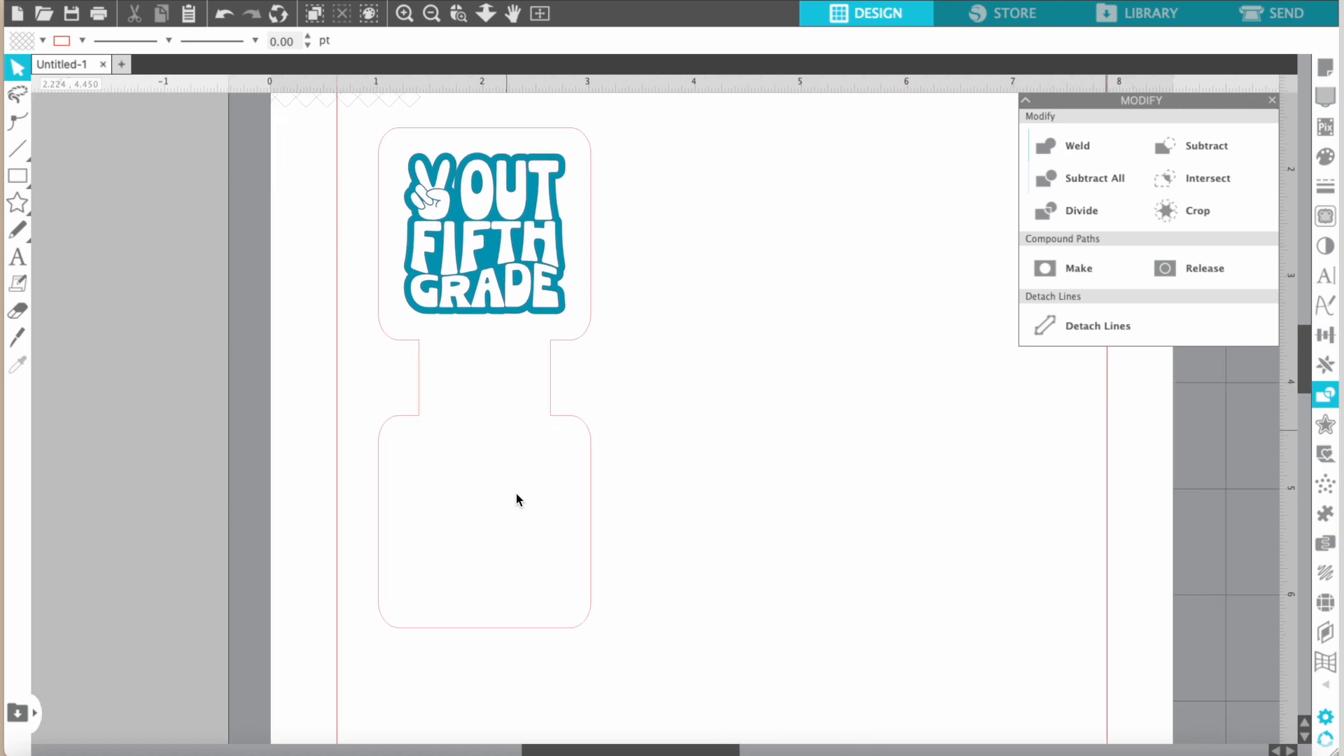
pyautogui.click(14, 260)
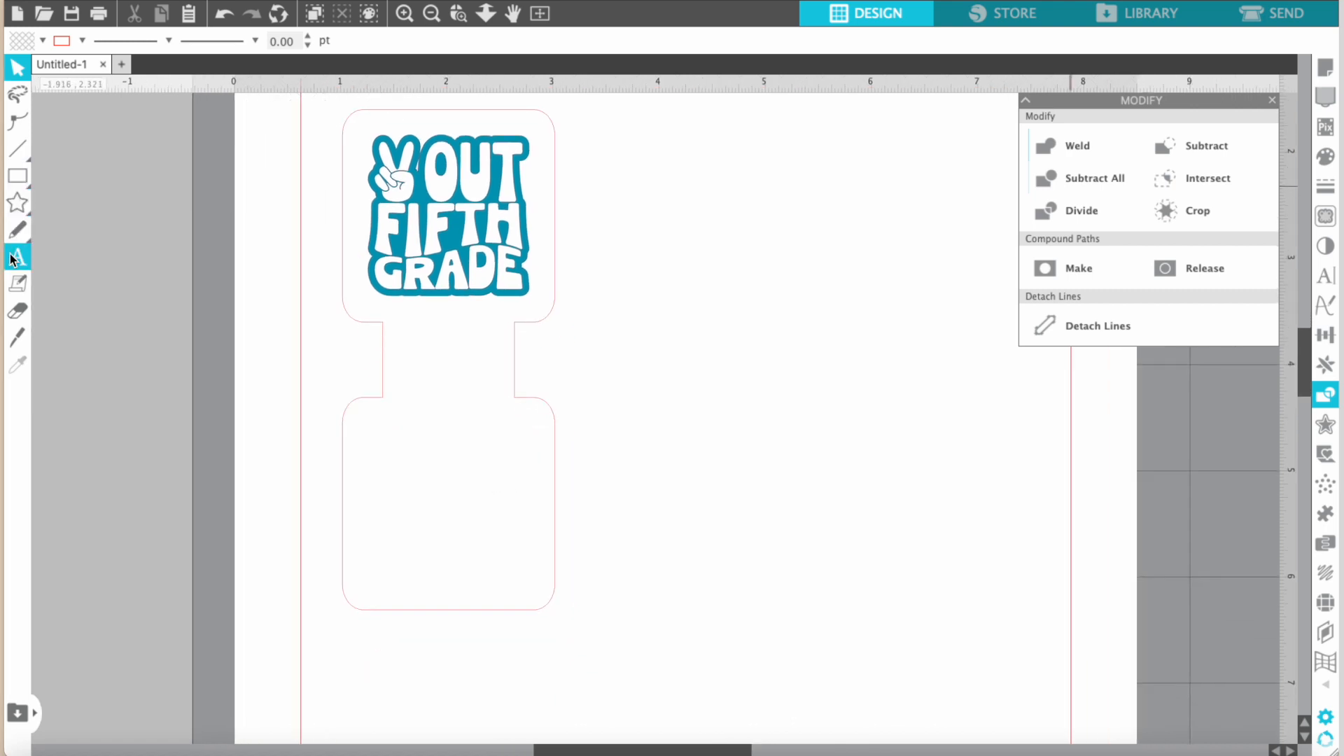
pyautogui.click(16, 259)
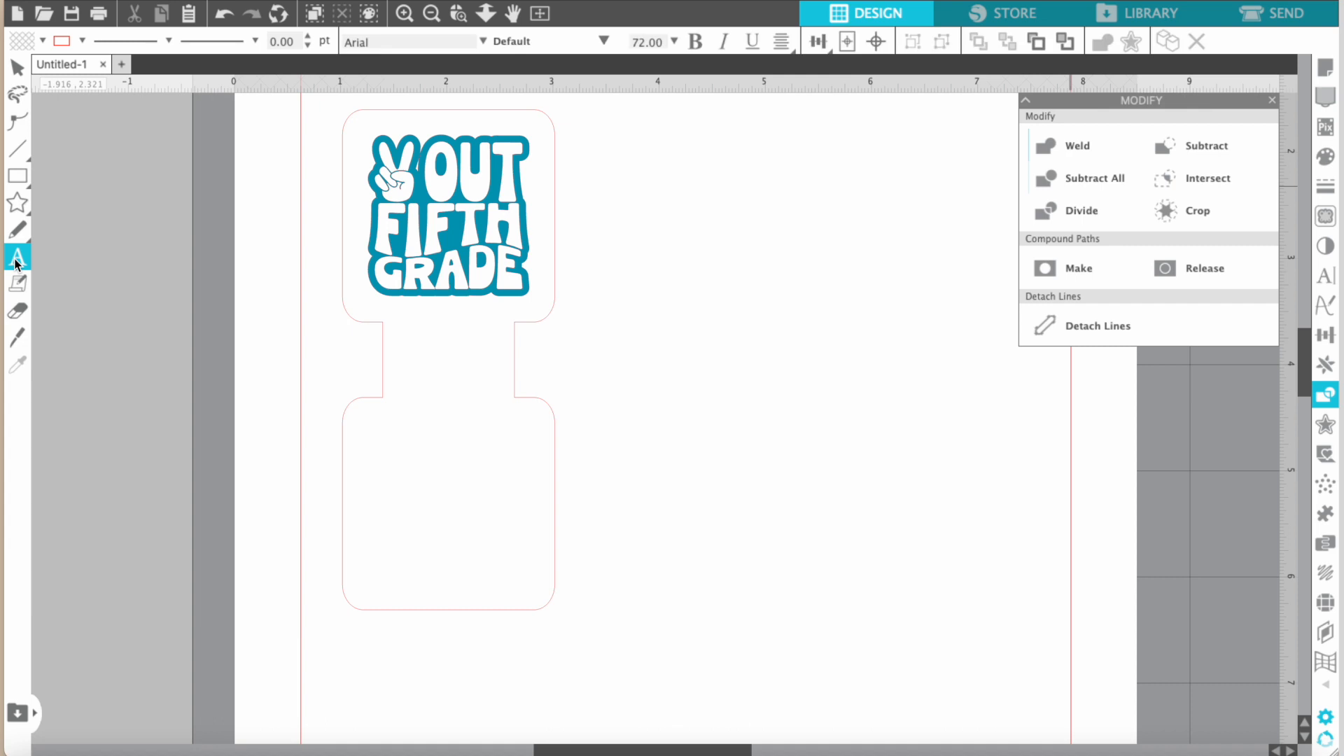
pyautogui.click(750, 257)
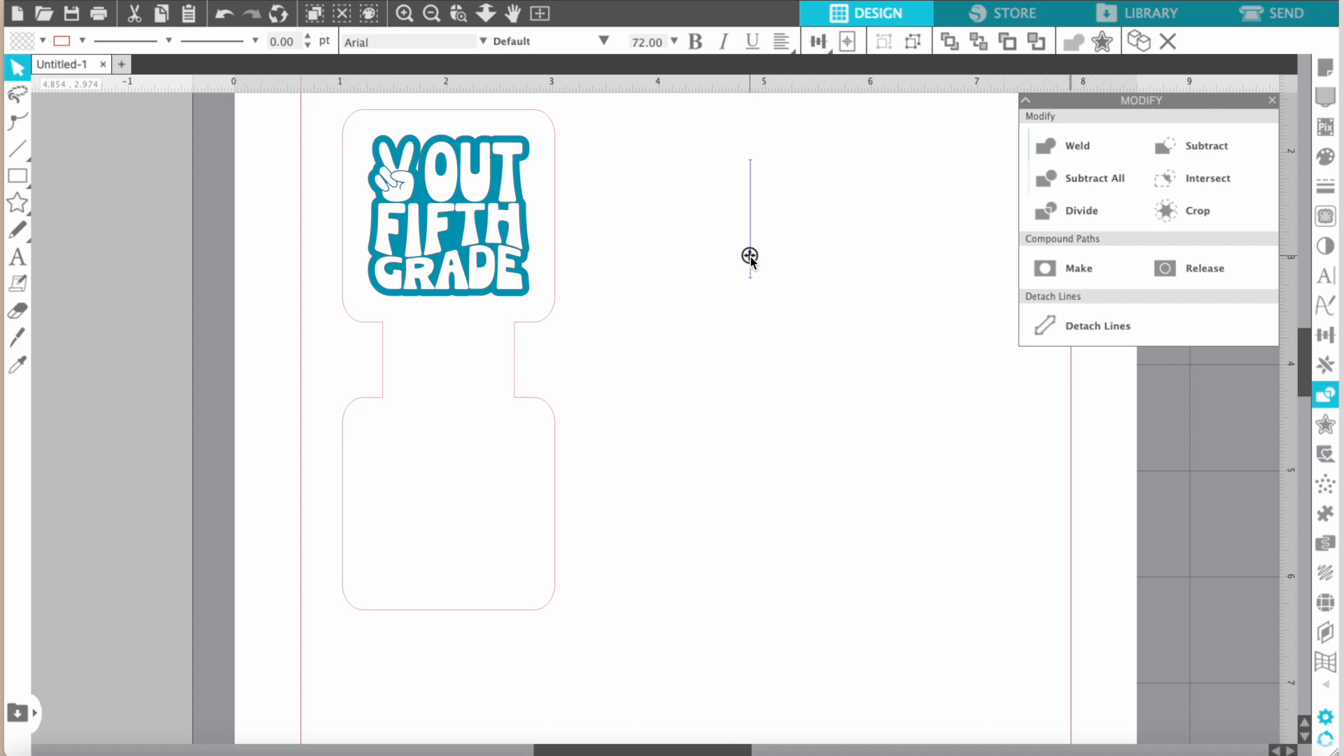
pyautogui.write('H')
pyautogui.press('BackSpace')
pyautogui.write('Have')
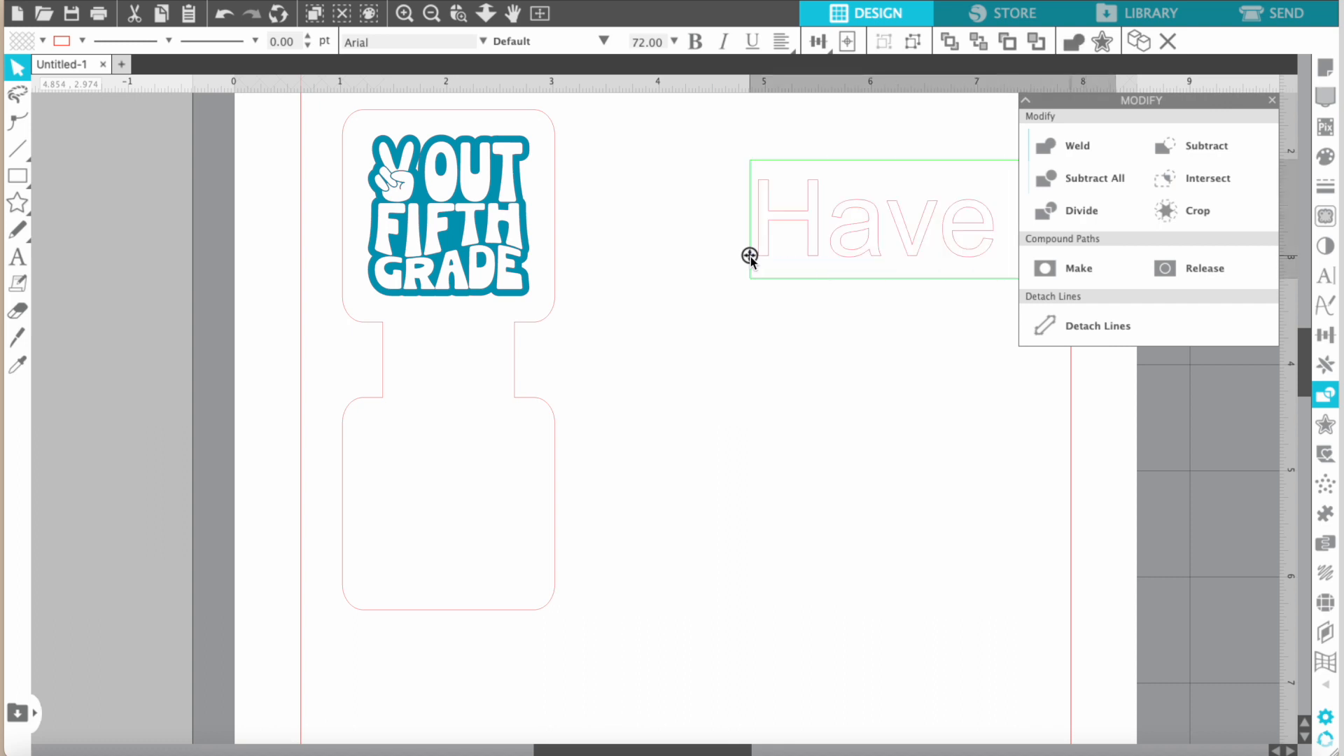
pyautogui.press('Return')
pyautogui.write('summer!')
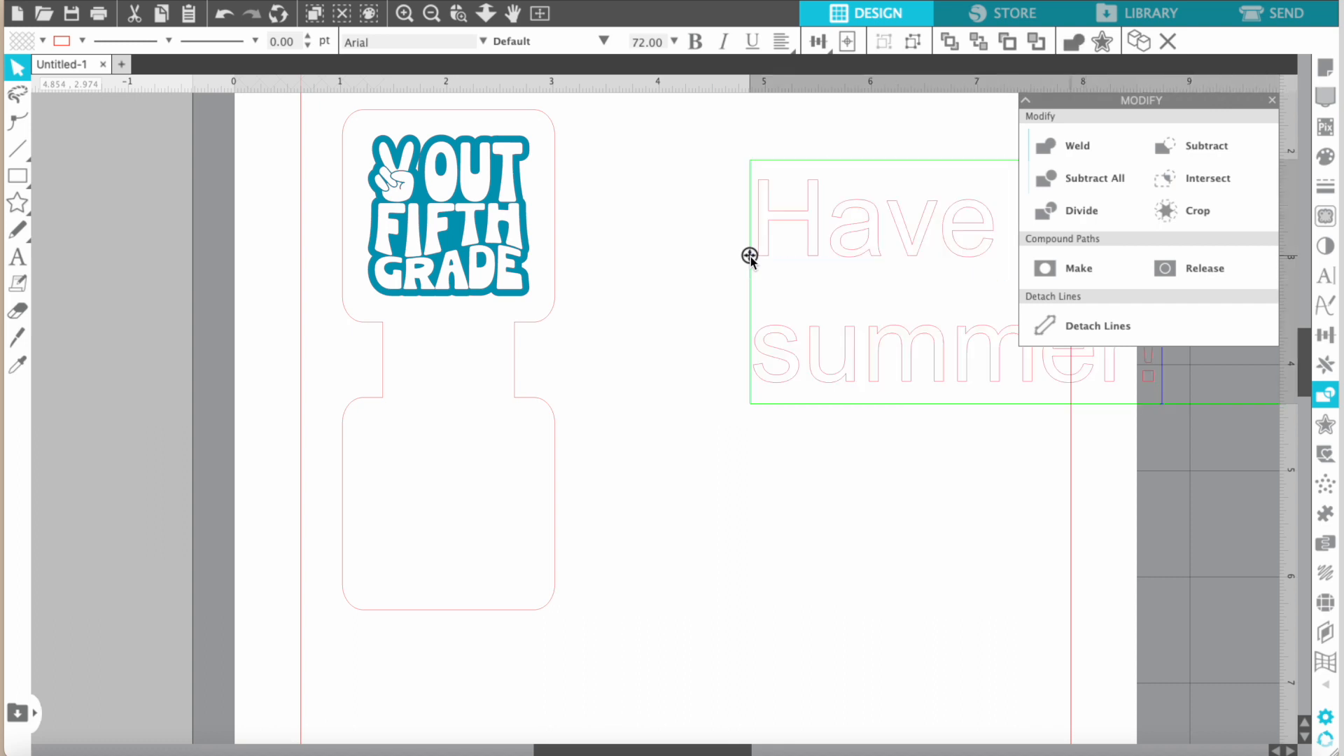
# Add the lines "Thanks for making", "5th Grade Great!" and "See you next year!" below "summer!" and finish the text.
pyautogui.press('Return')
pyautogui.write('Thanks for')
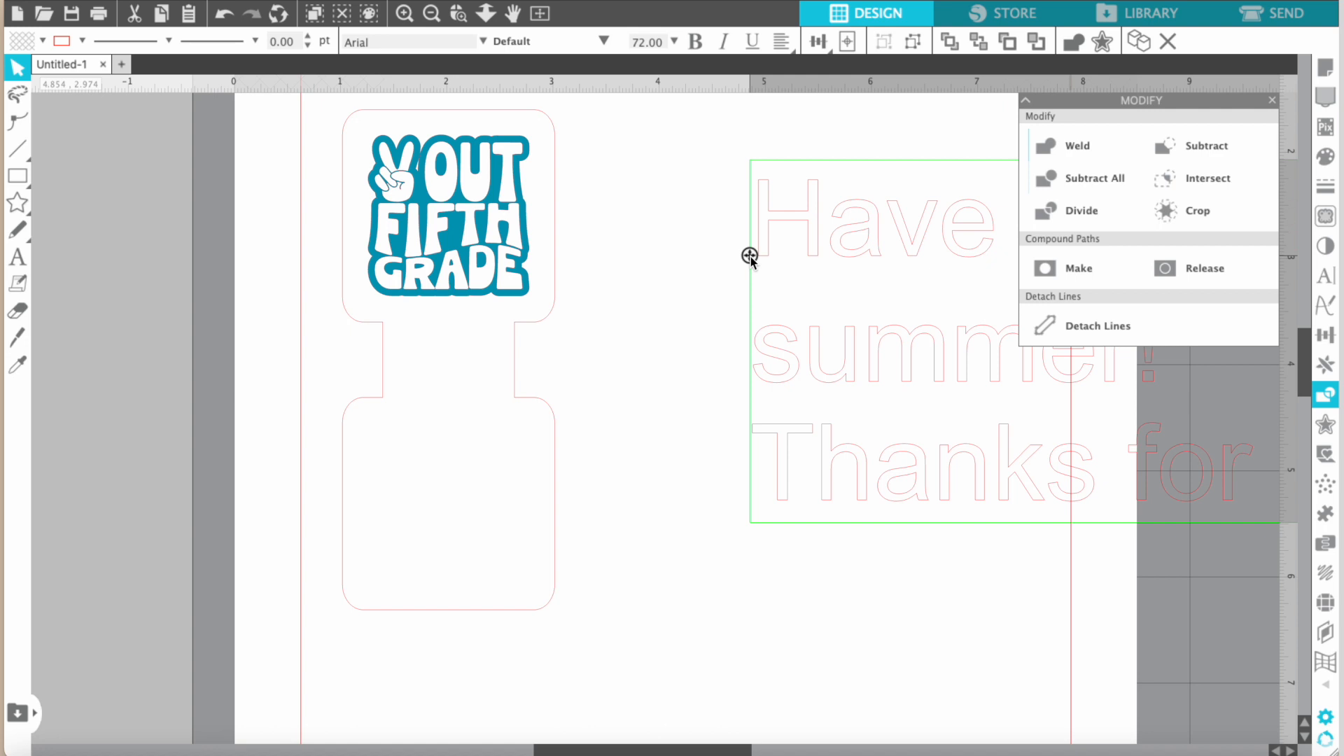
pyautogui.press('Return')
pyautogui.write('5th')
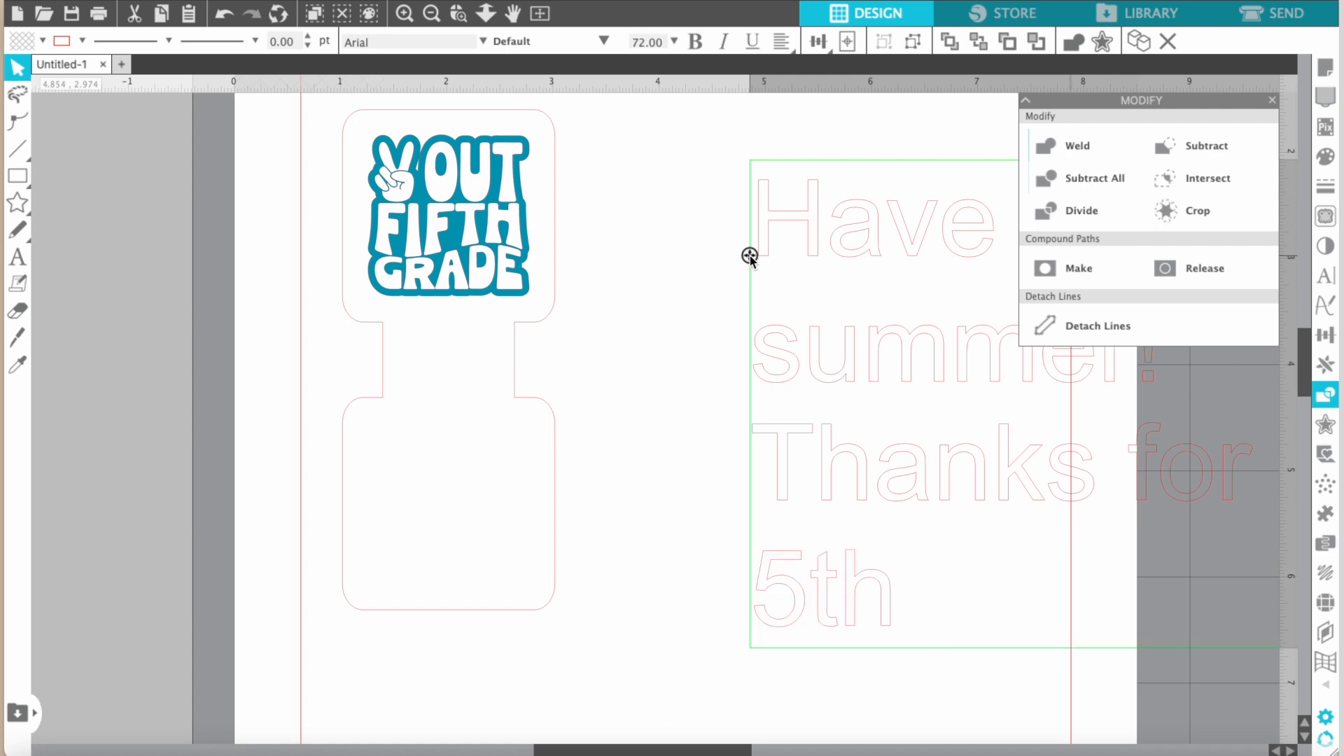
pyautogui.write(' Grade (')
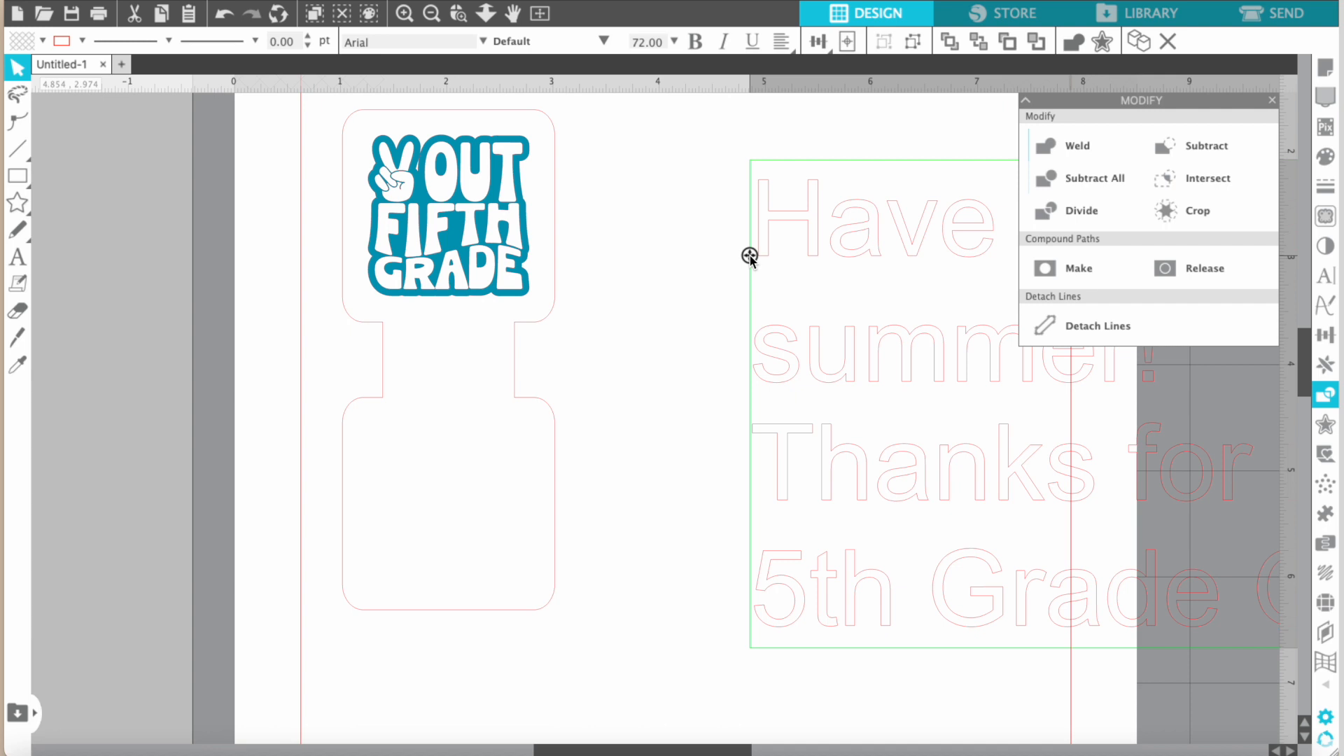
pyautogui.press('Return')
pyautogui.write('See you ne')
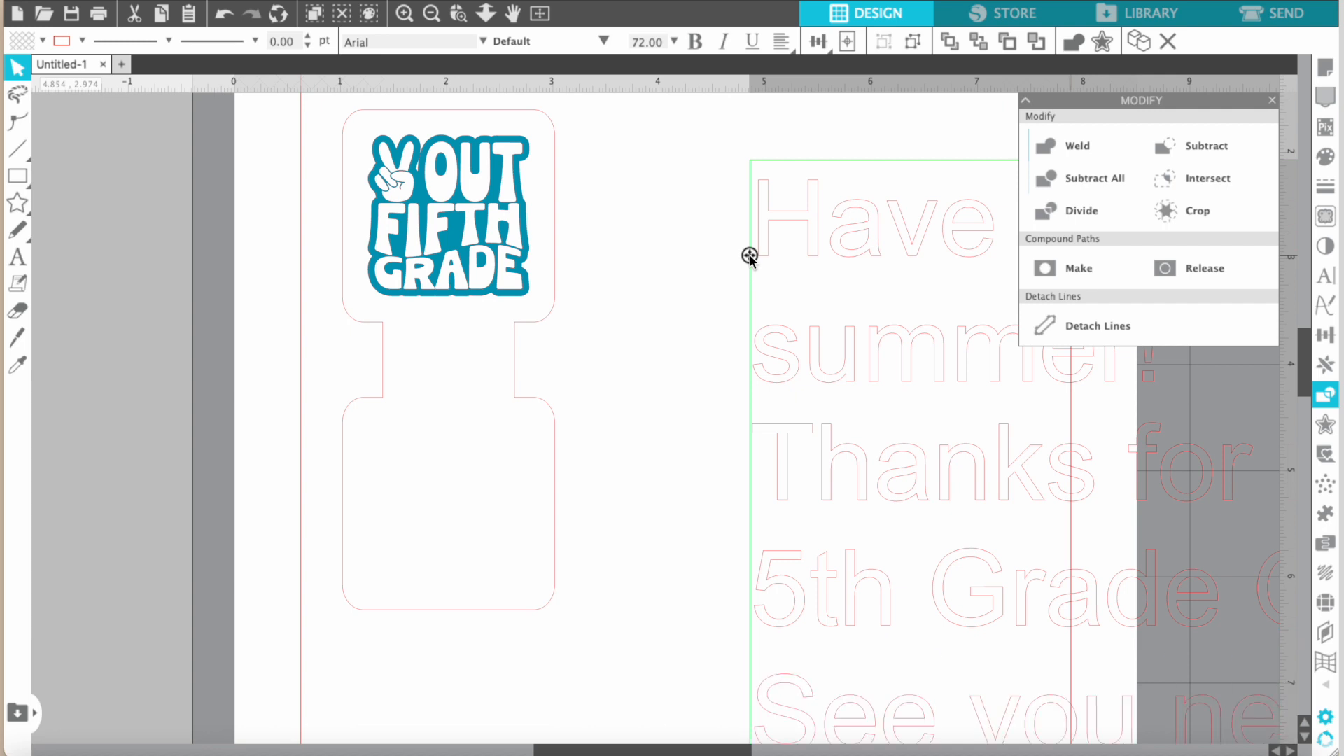
pyautogui.scroll(-2, 675, 259)
pyautogui.hscroll(3, 674, 258)
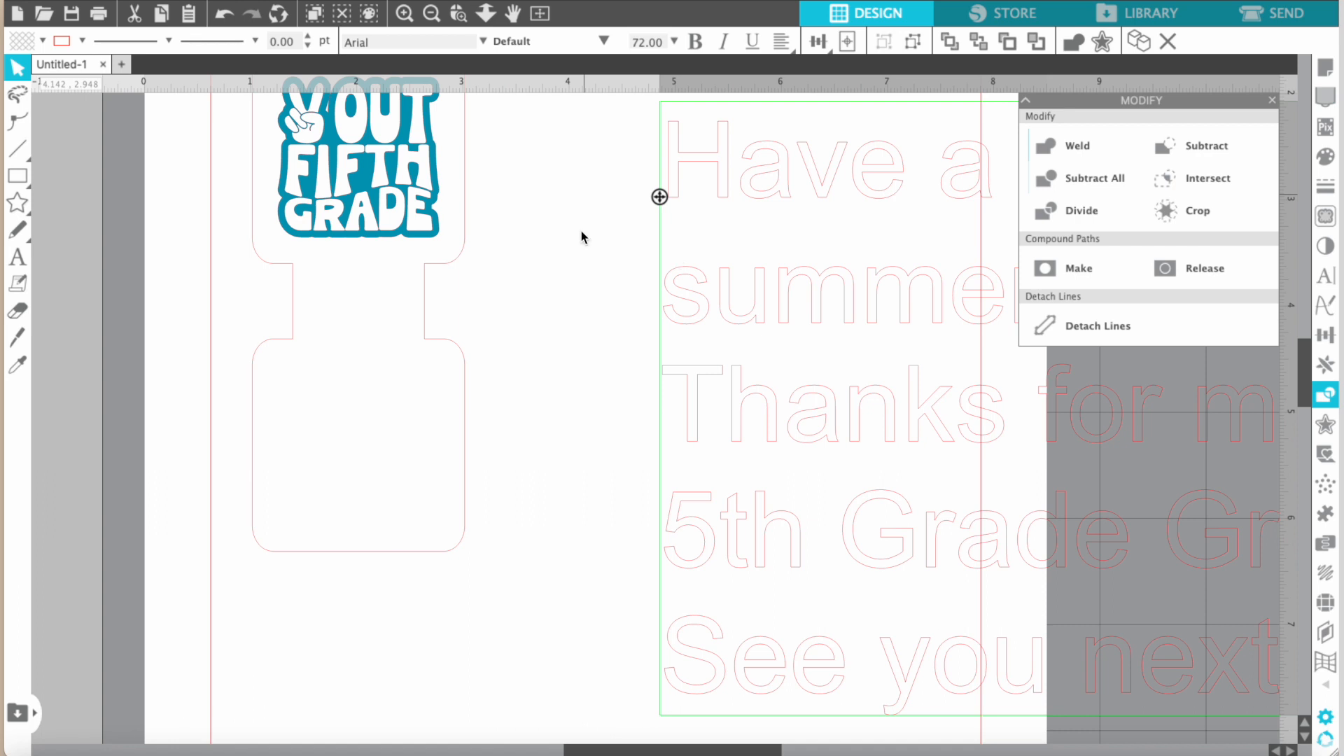
pyautogui.click(621, 291)
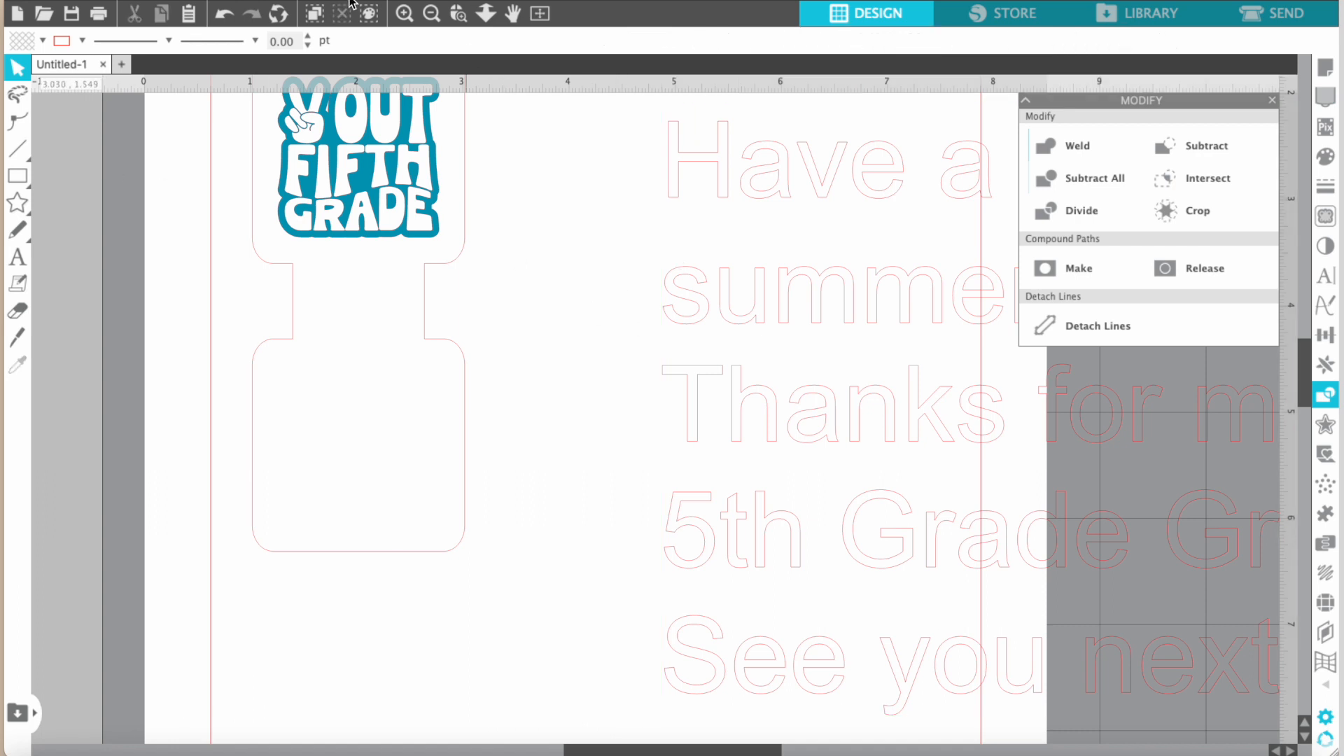
# Move the message text block up and closer to the tag outline.
pyautogui.click(433, 14)
pyautogui.click(432, 13)
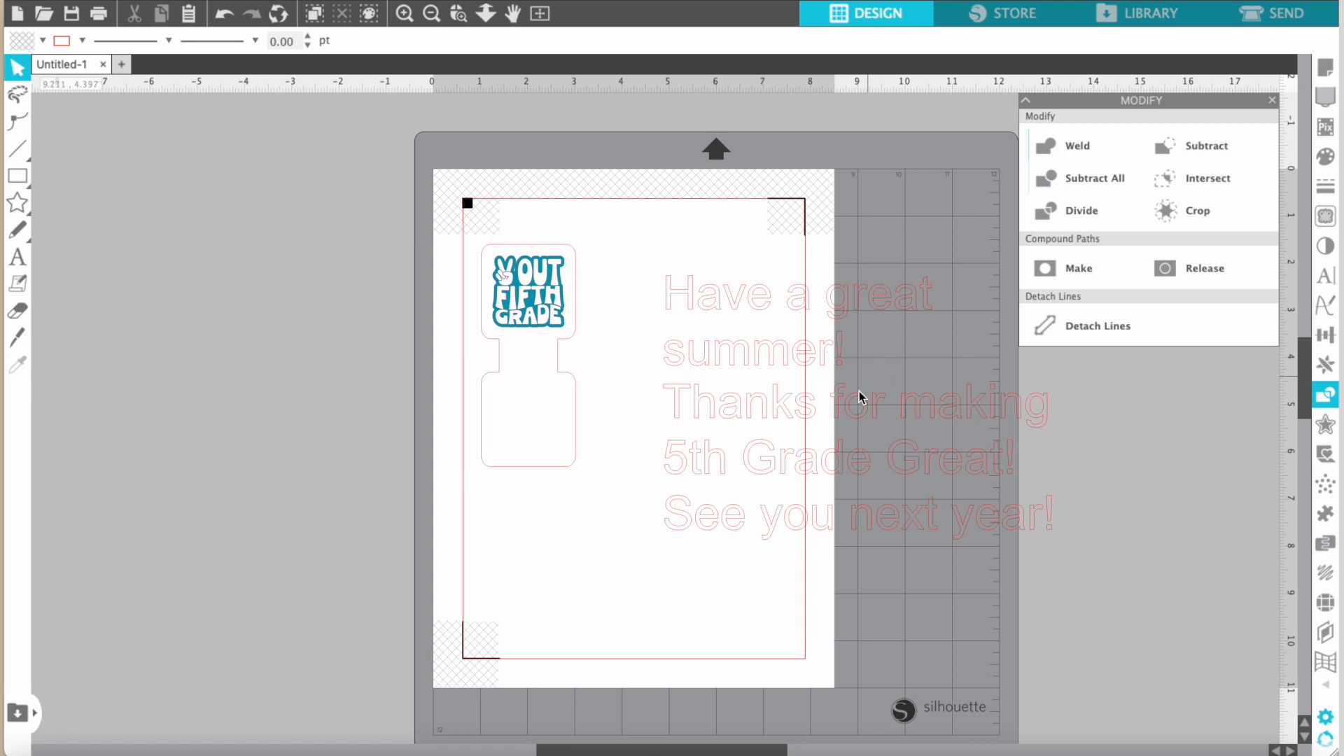
pyautogui.click(829, 402)
pyautogui.moveTo(829, 402); pyautogui.dragTo(738, 366)
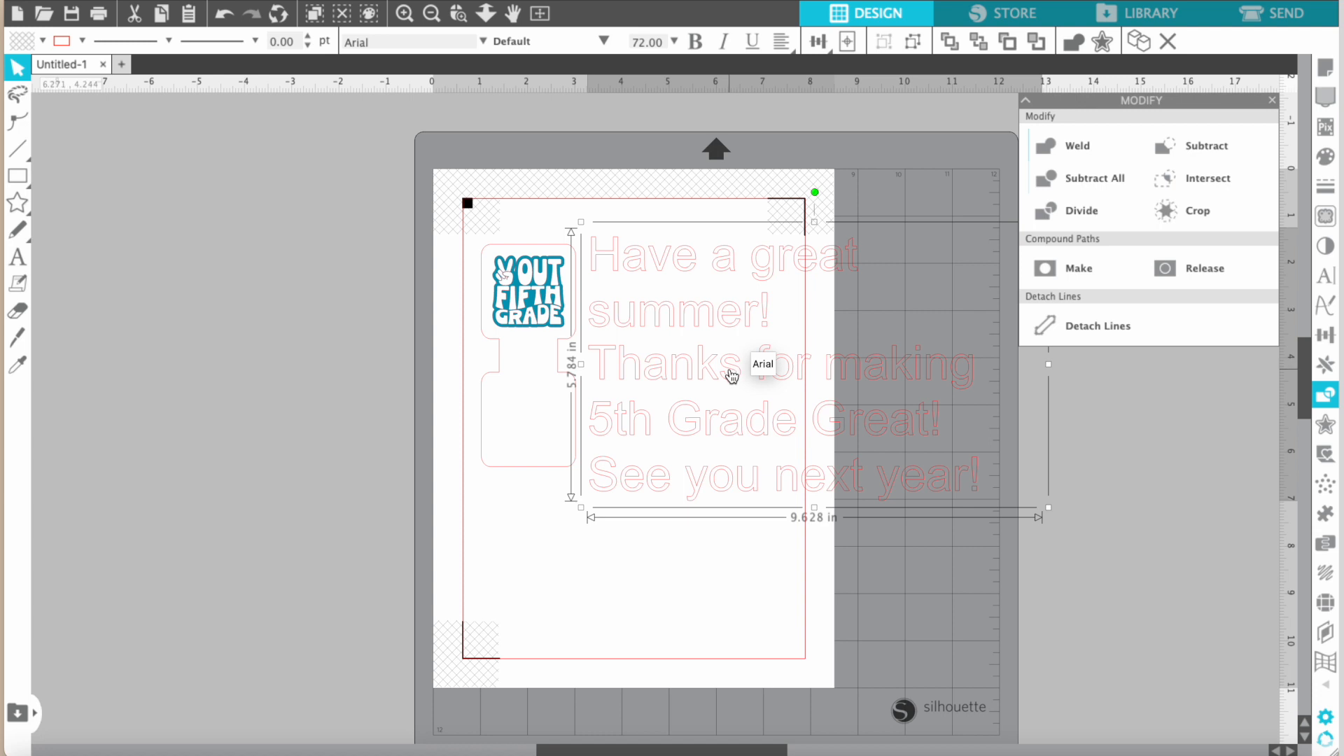
# Select all of the message's text for editing and open its text style settings.
pyautogui.doubleClick(731, 375)
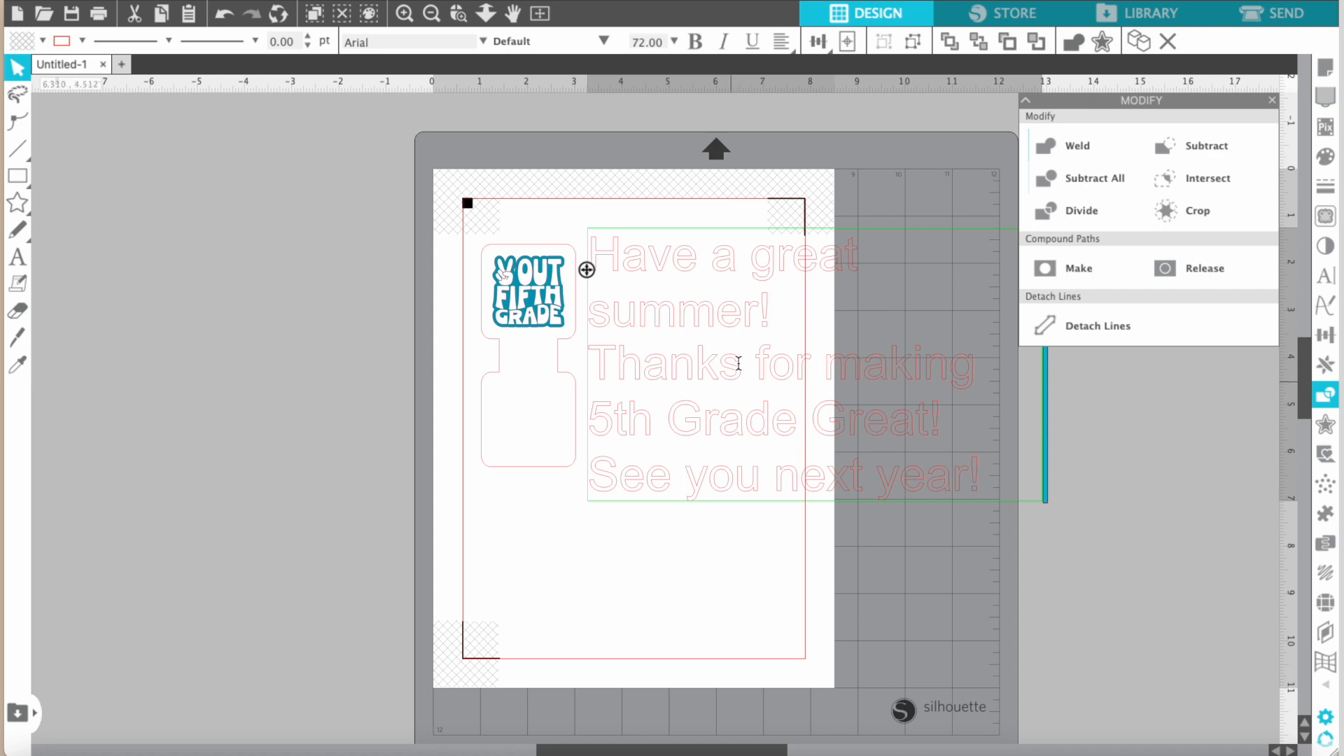
pyautogui.hotkey('ctrl', 'a')
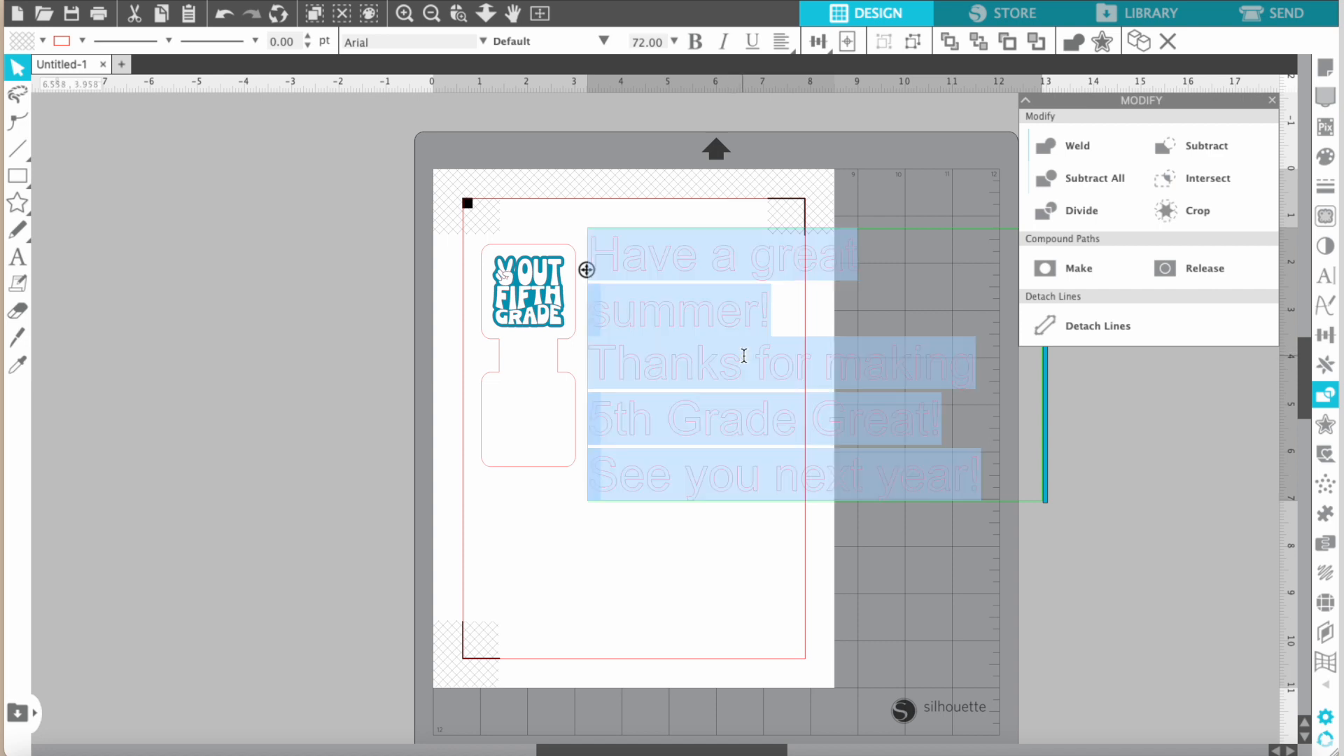
pyautogui.click(1326, 277)
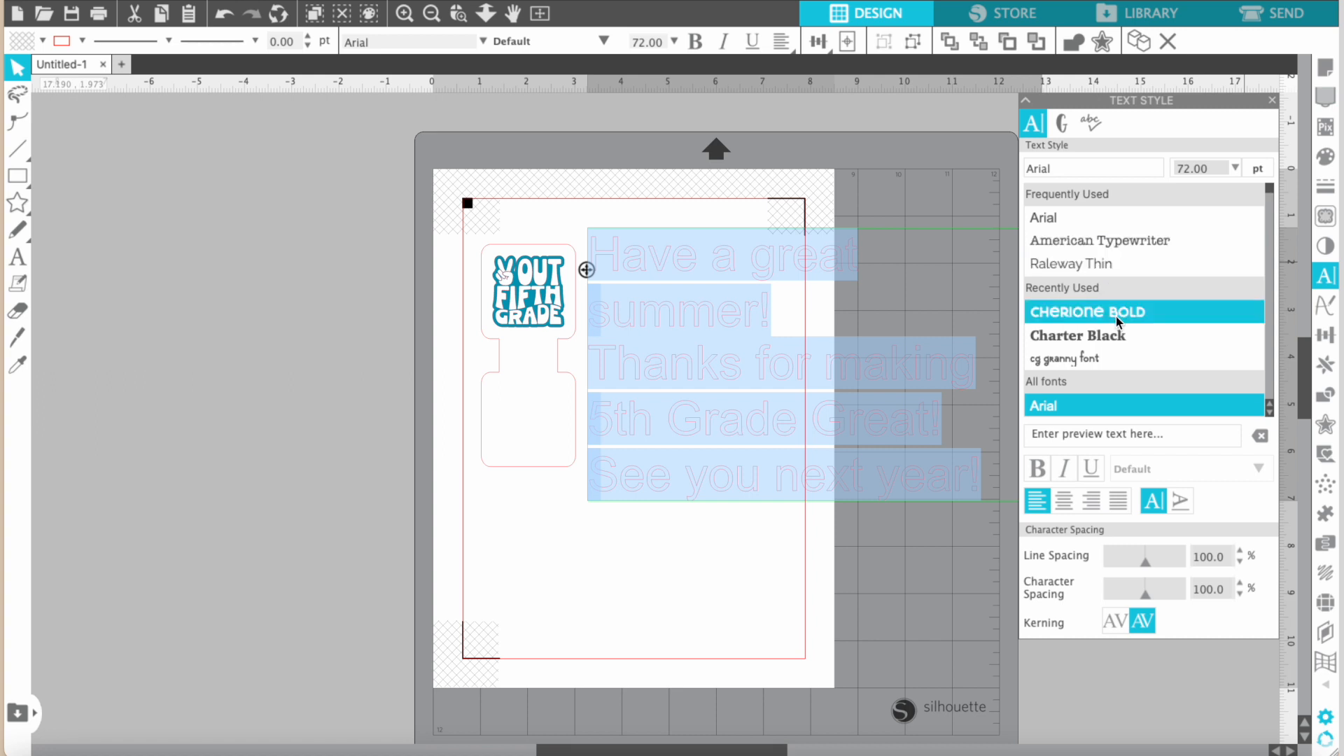
# Try the fonts Charter Black, Aloha, Arial Black, Avenir Black and Avenir Heavy on the message.
pyautogui.click(1113, 337)
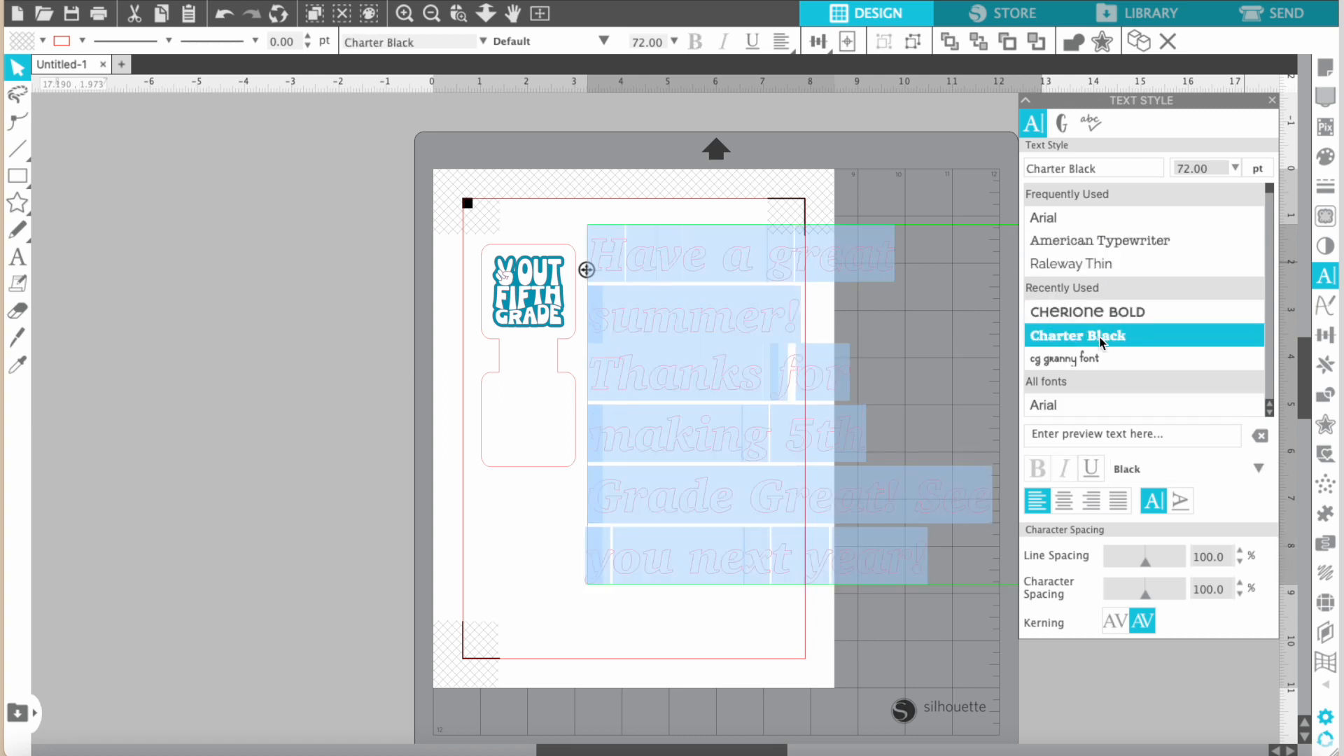
pyautogui.scroll(-4, 1100, 341)
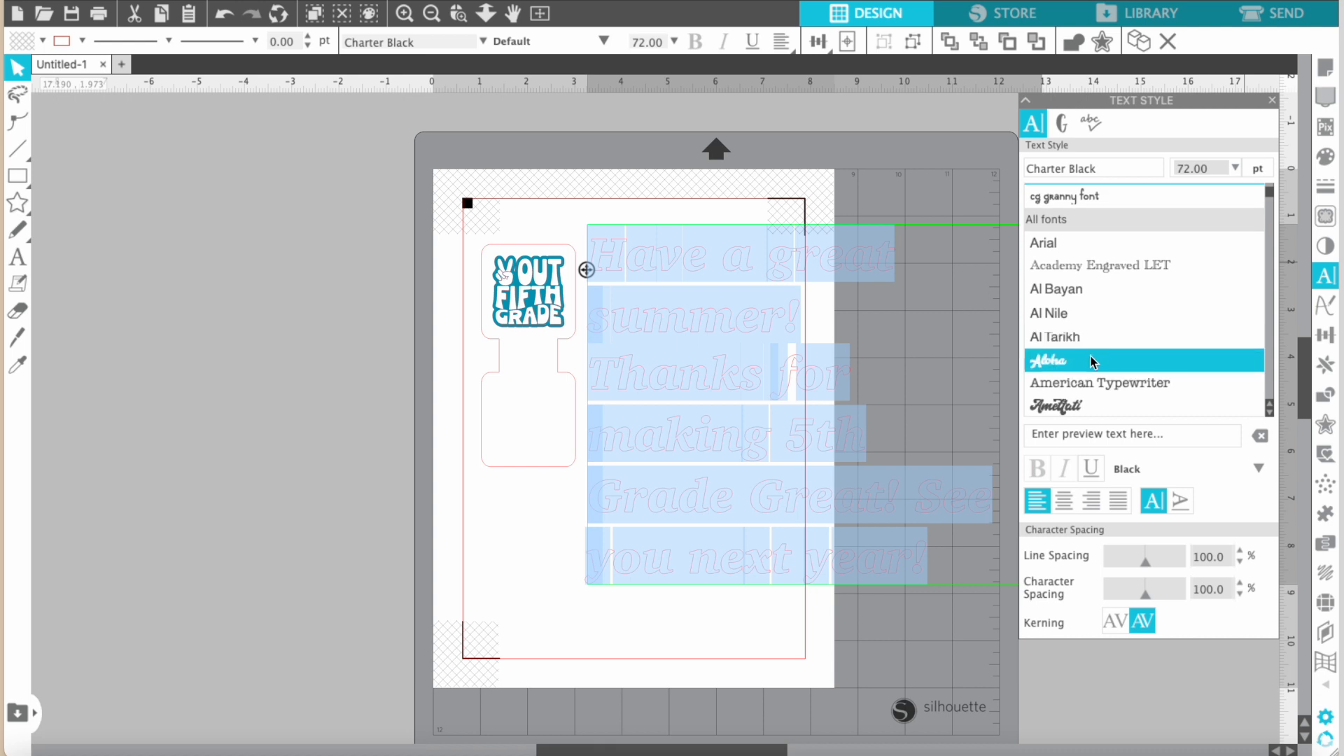
pyautogui.click(1092, 360)
pyautogui.scroll(-3, 1090, 355)
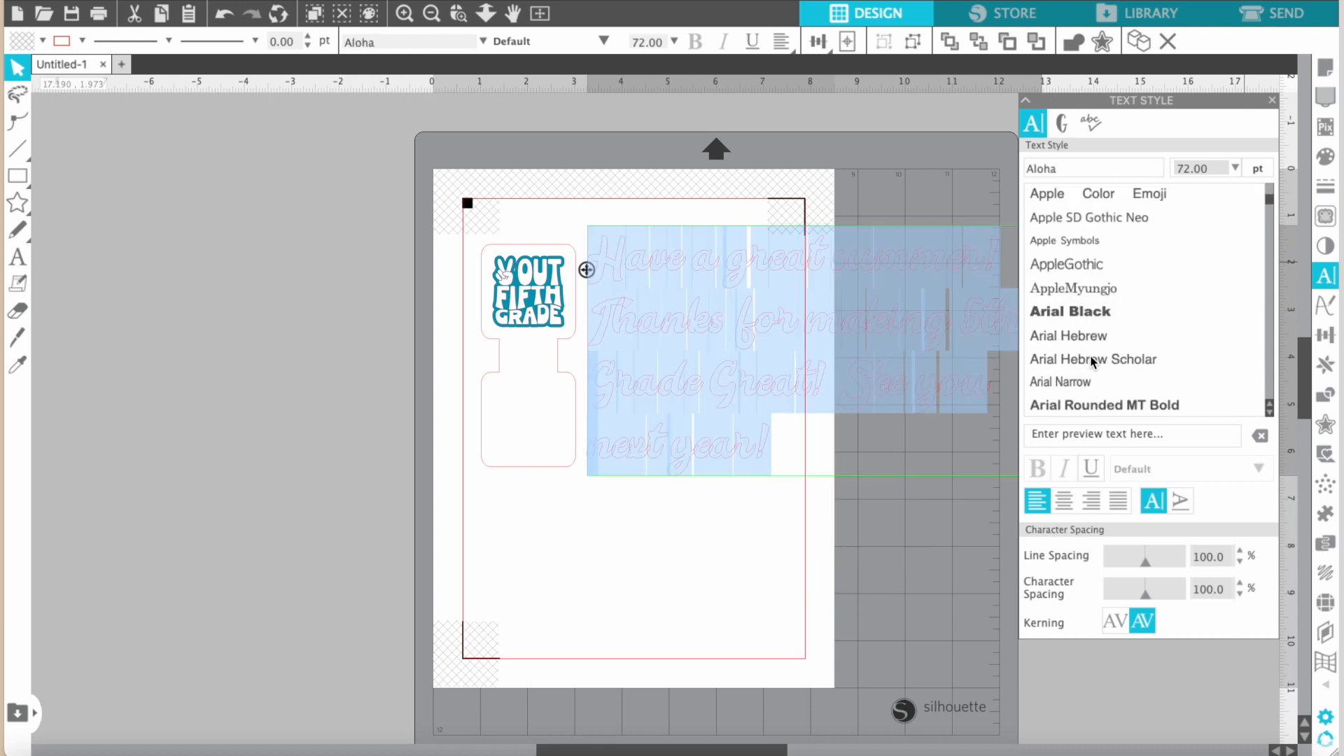
pyautogui.click(1074, 308)
pyautogui.scroll(-1, 1118, 345)
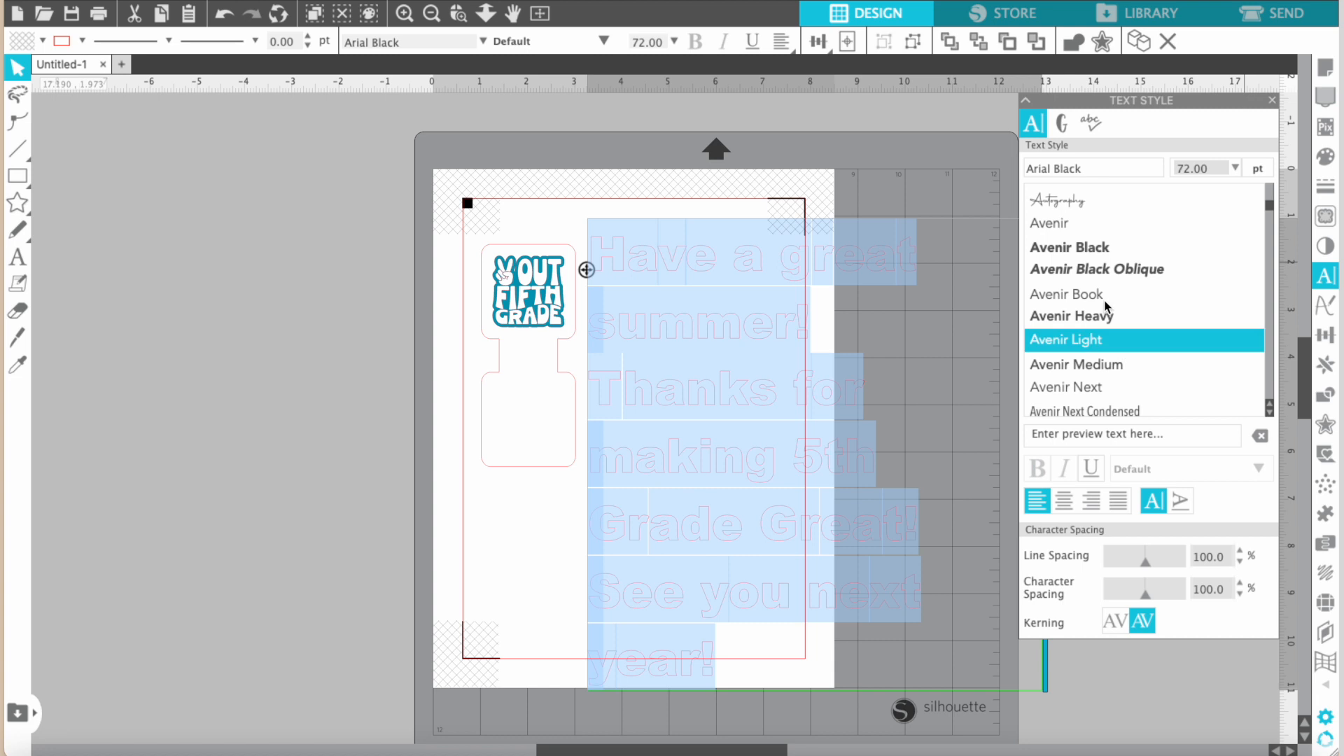
pyautogui.click(1082, 255)
pyautogui.click(1090, 315)
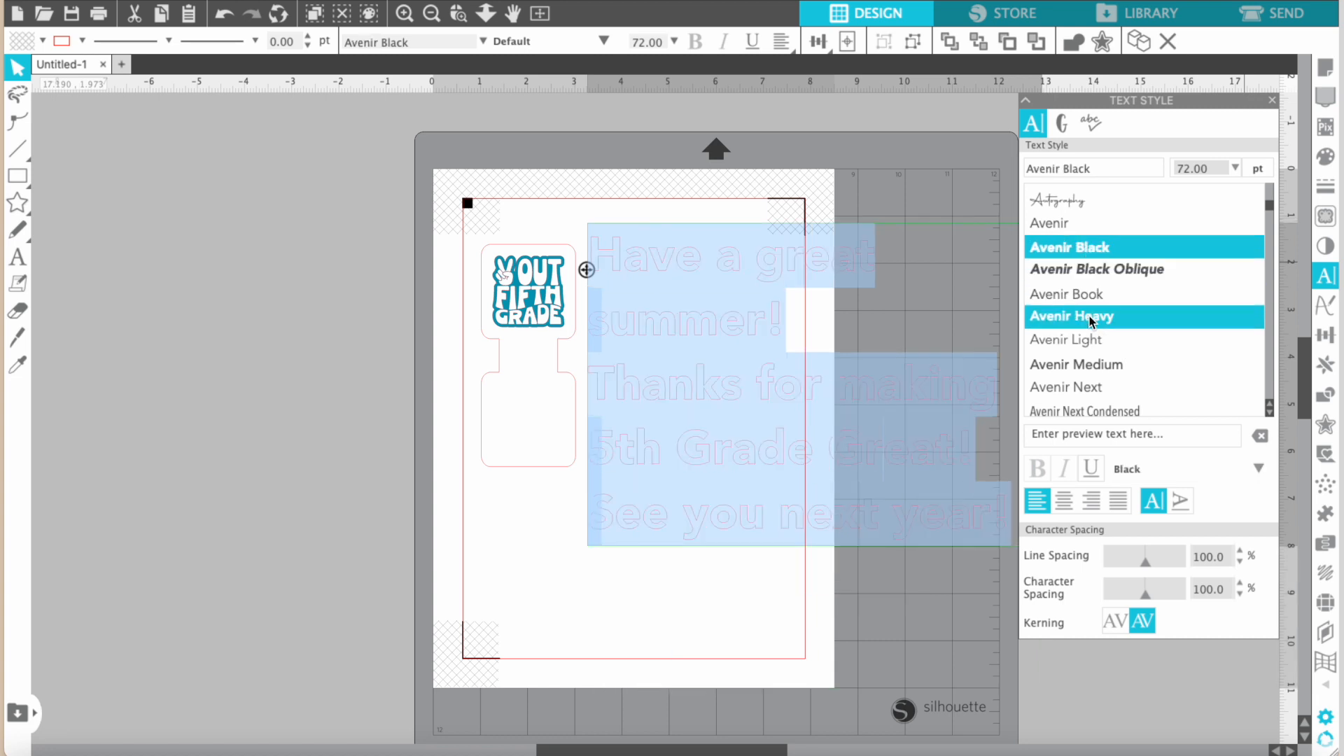
# Set the message's font to BFC Lovers.
pyautogui.scroll(-4, 1090, 319)
pyautogui.scroll(-3, 1089, 320)
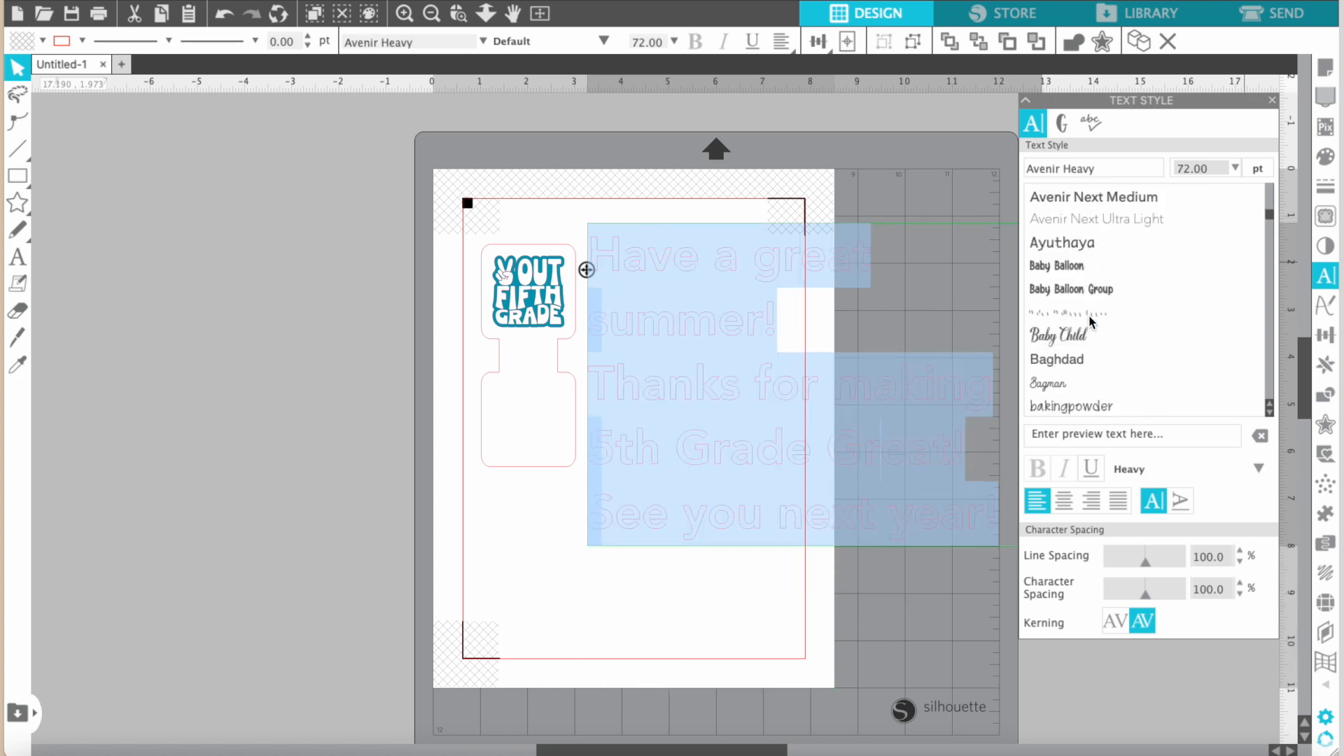
pyautogui.scroll(-9, 1075, 358)
pyautogui.click(1074, 357)
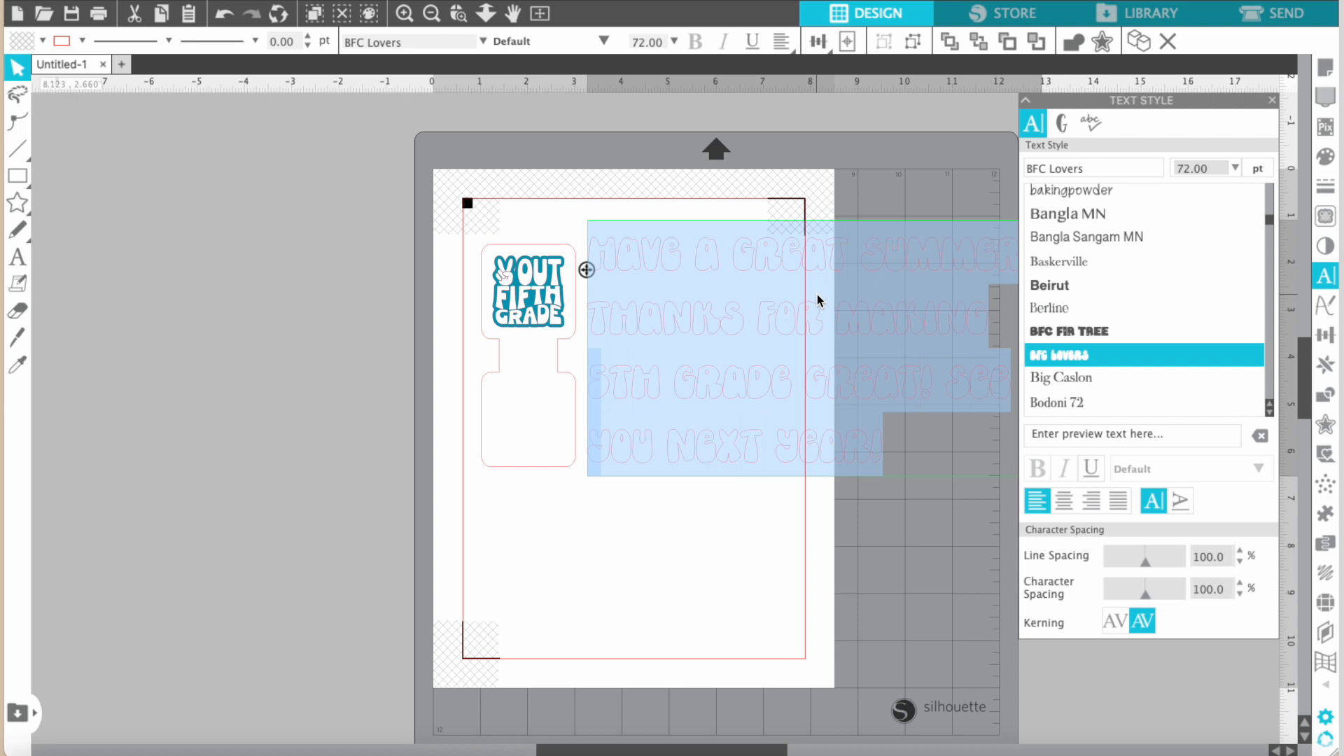
# Fill the message text with solid black.
pyautogui.click(1324, 157)
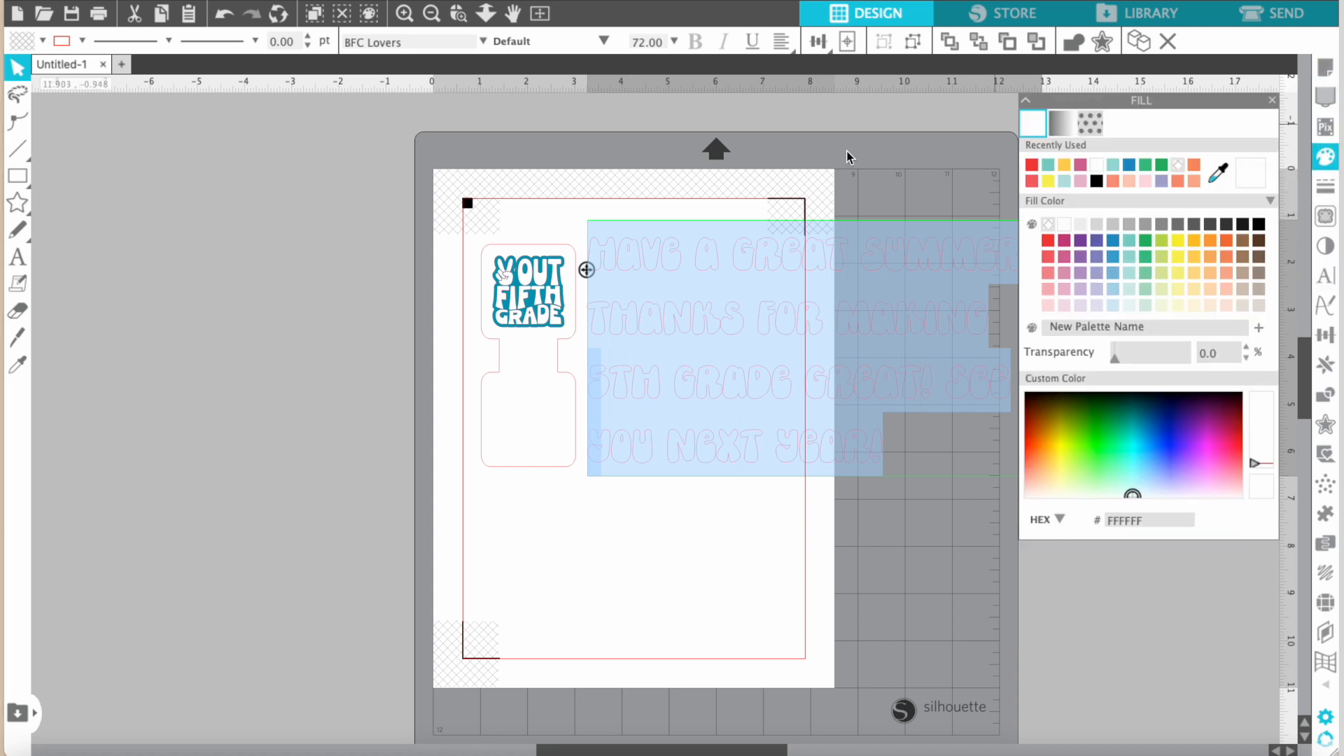
pyautogui.click(1260, 225)
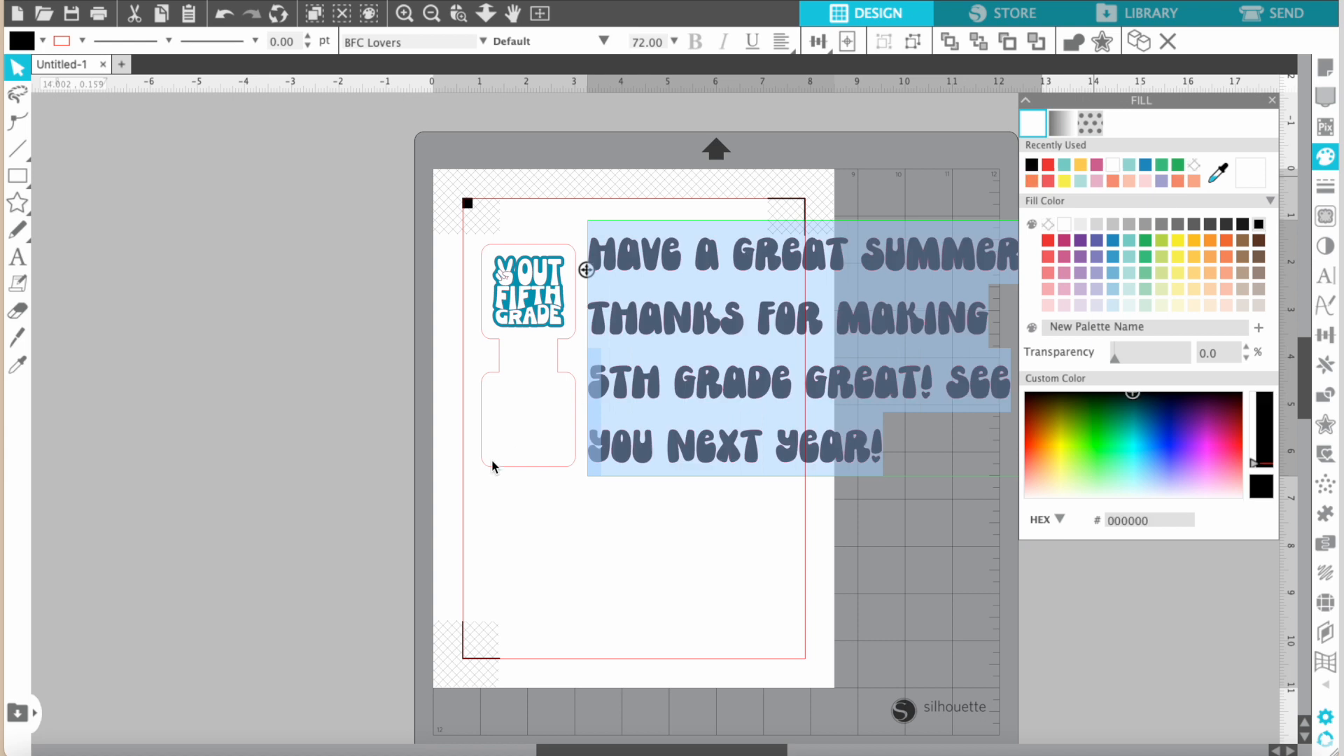
pyautogui.click(674, 491)
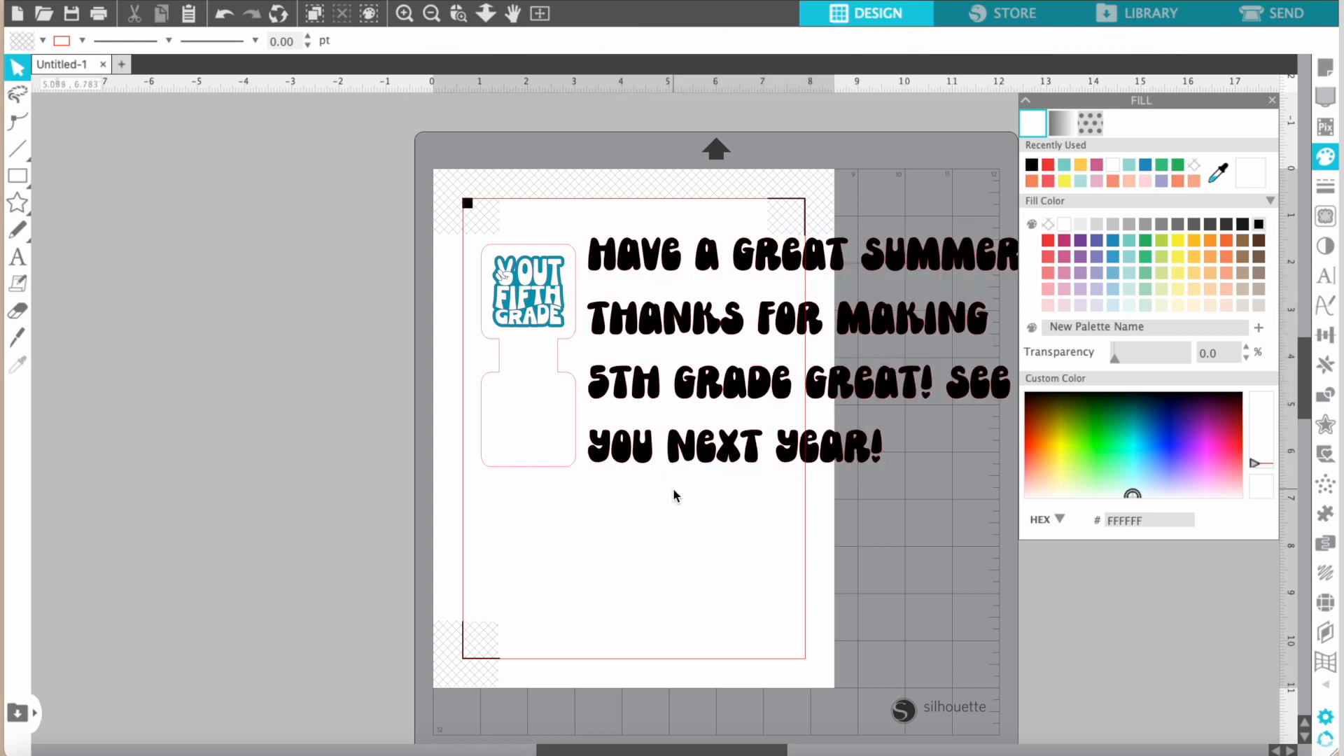
# Center-align all lines of the message text.
pyautogui.click(769, 301)
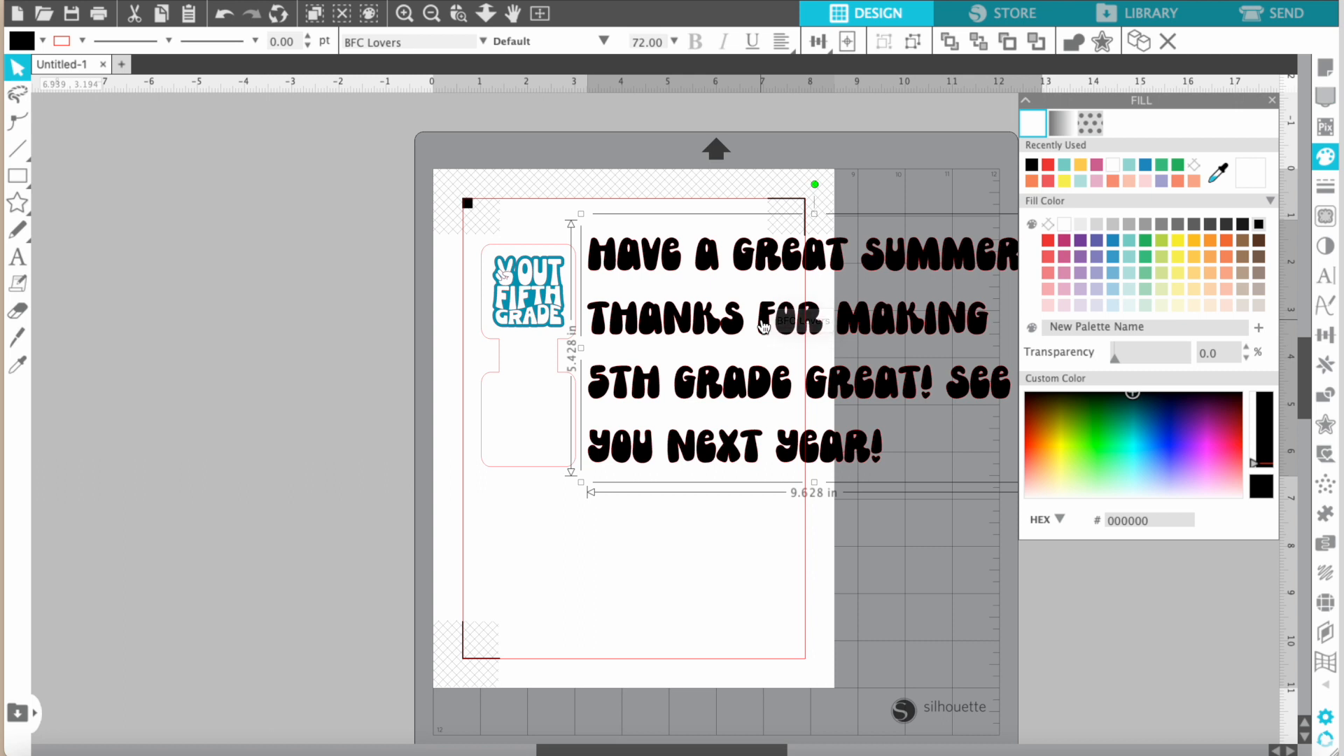
pyautogui.hscroll(2, 830, 323)
pyautogui.scroll(-1, 830, 323)
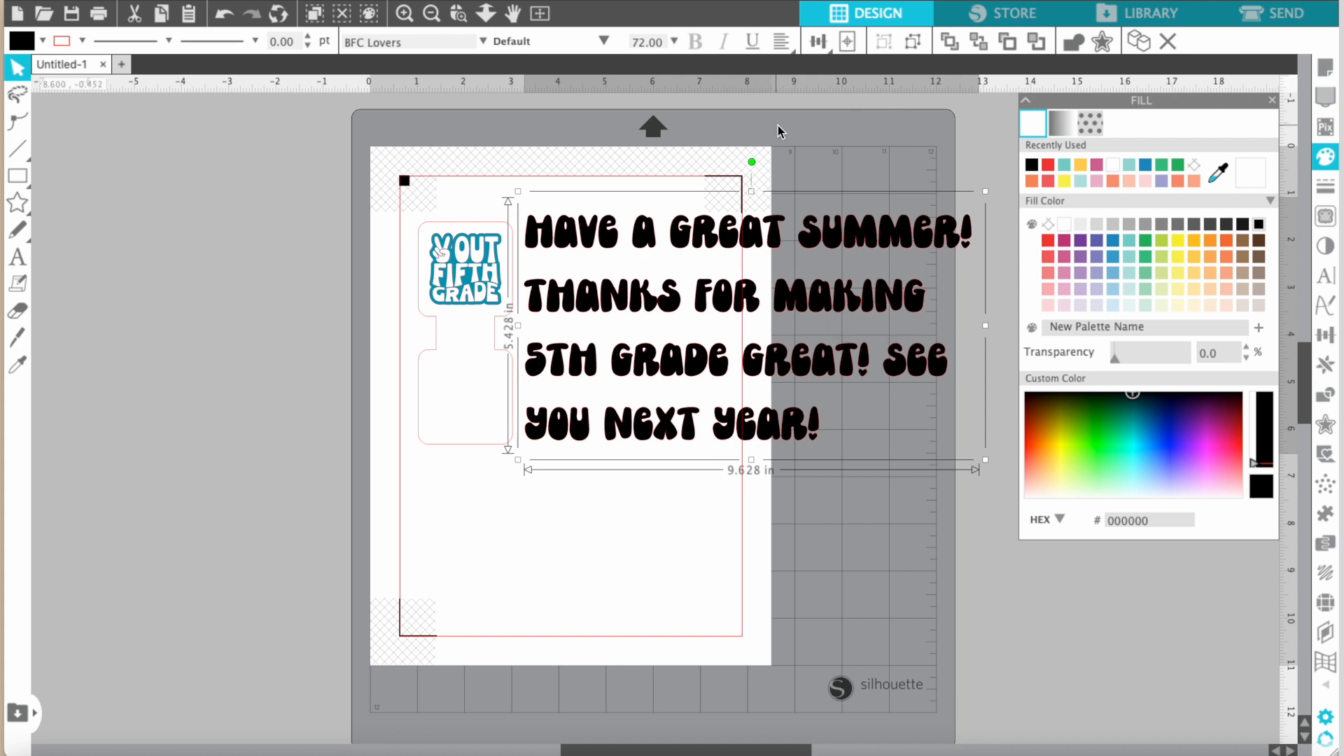
pyautogui.doubleClick(837, 305)
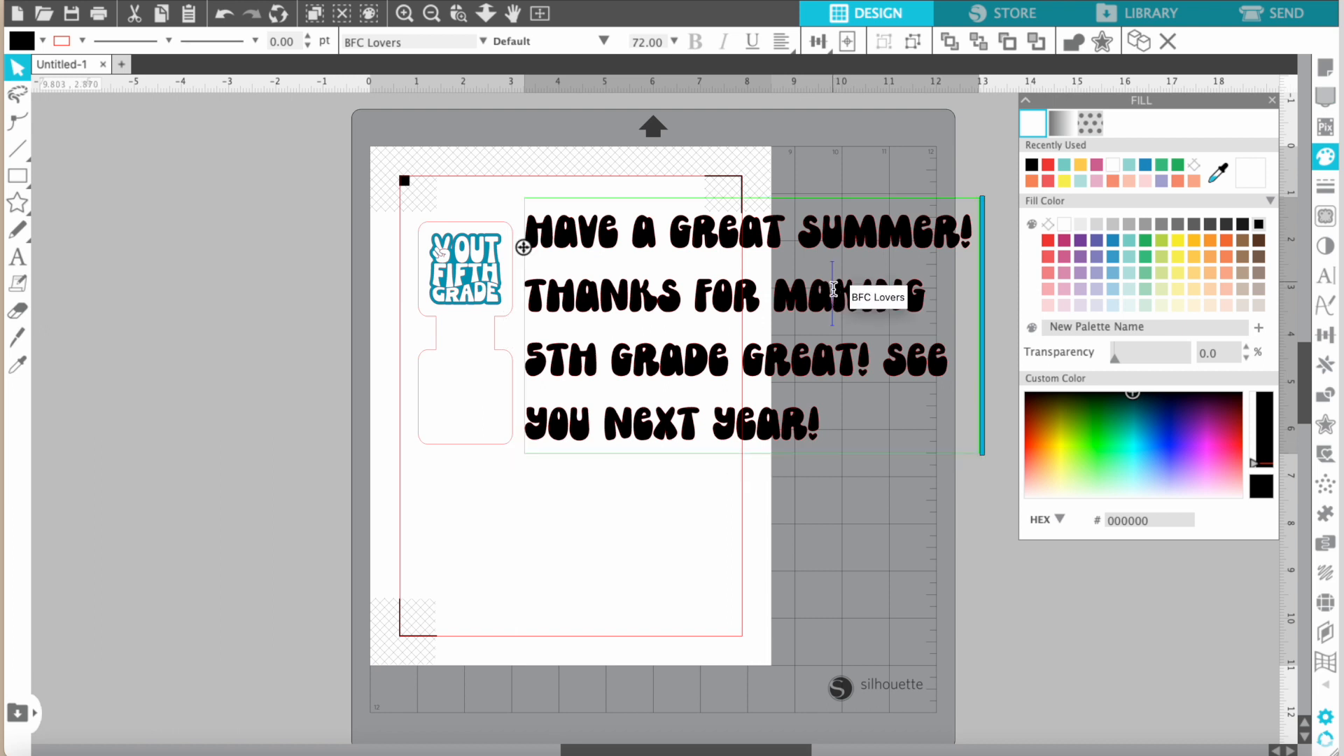
pyautogui.hotkey('ctrl', 'a')
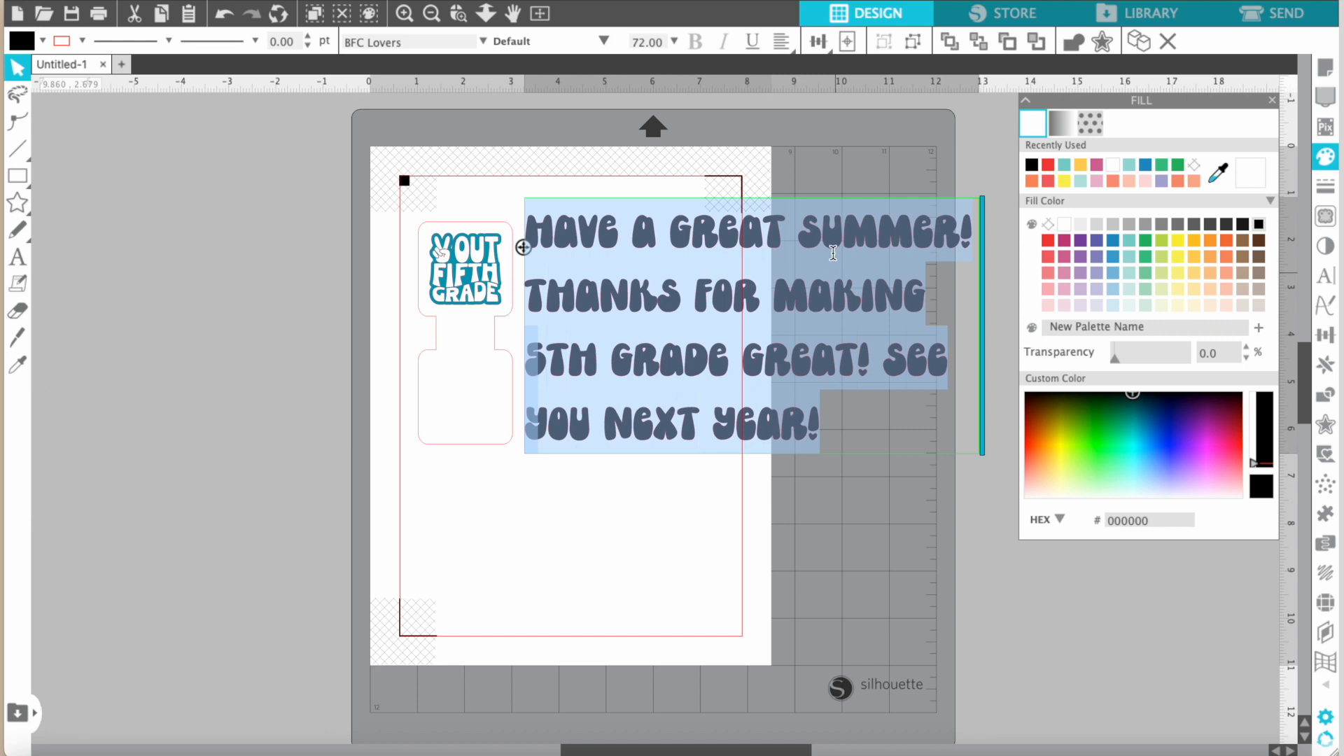
pyautogui.moveTo(784, 40)
pyautogui.click(810, 72)
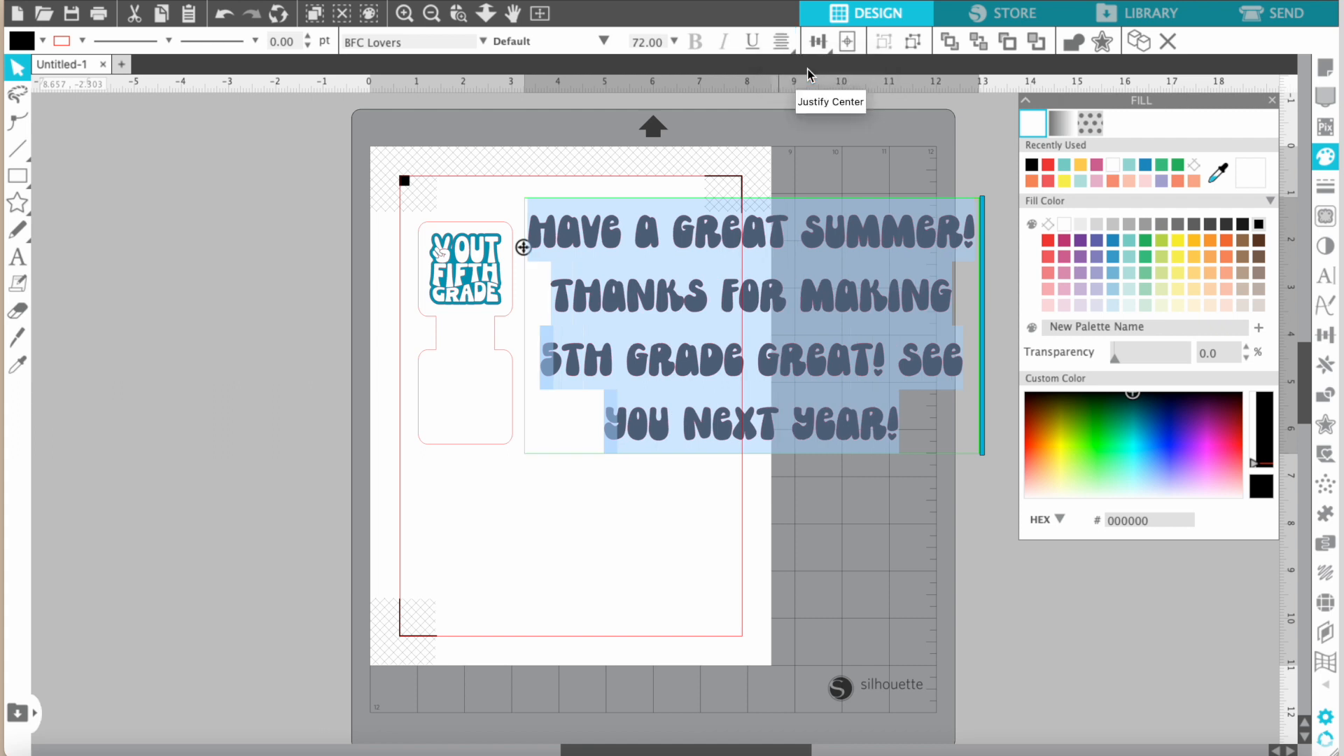
# Reduce the message's line spacing to 85%.
pyautogui.click(1326, 277)
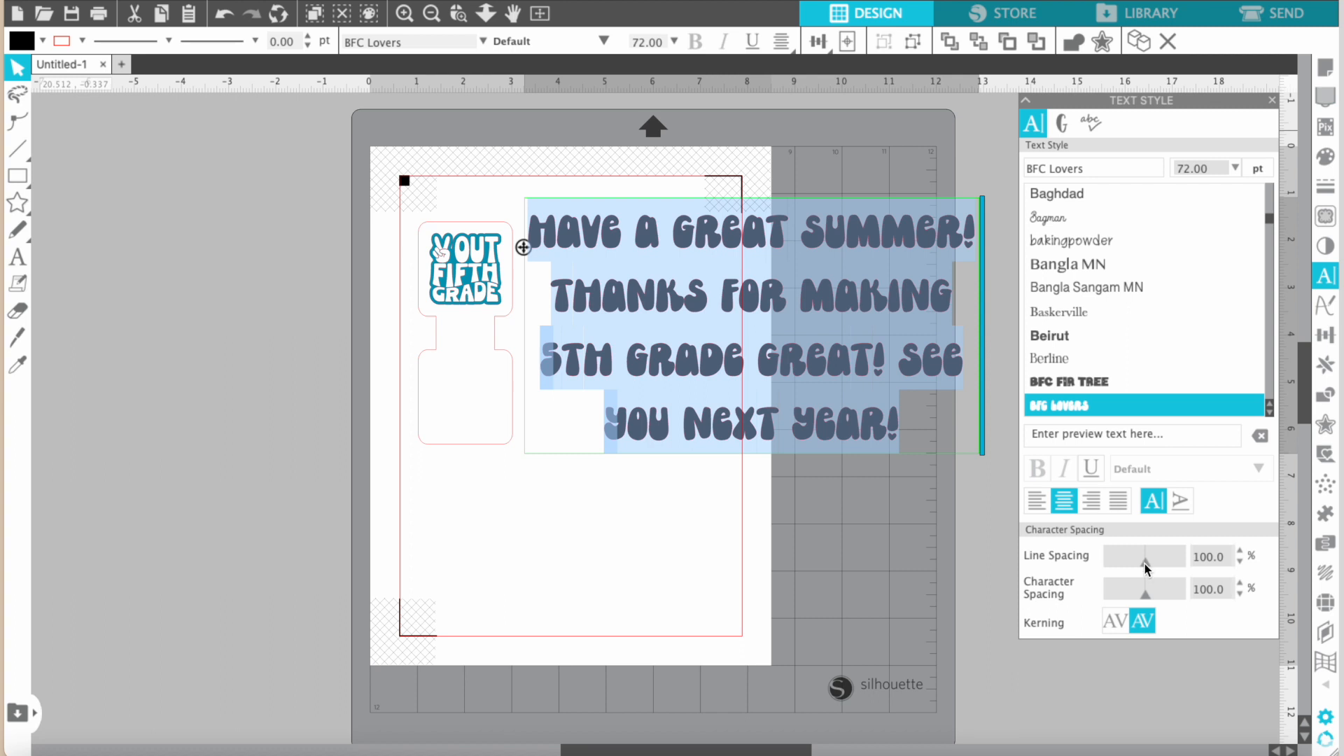
pyautogui.moveTo(1143, 563); pyautogui.dragTo(1139, 564)
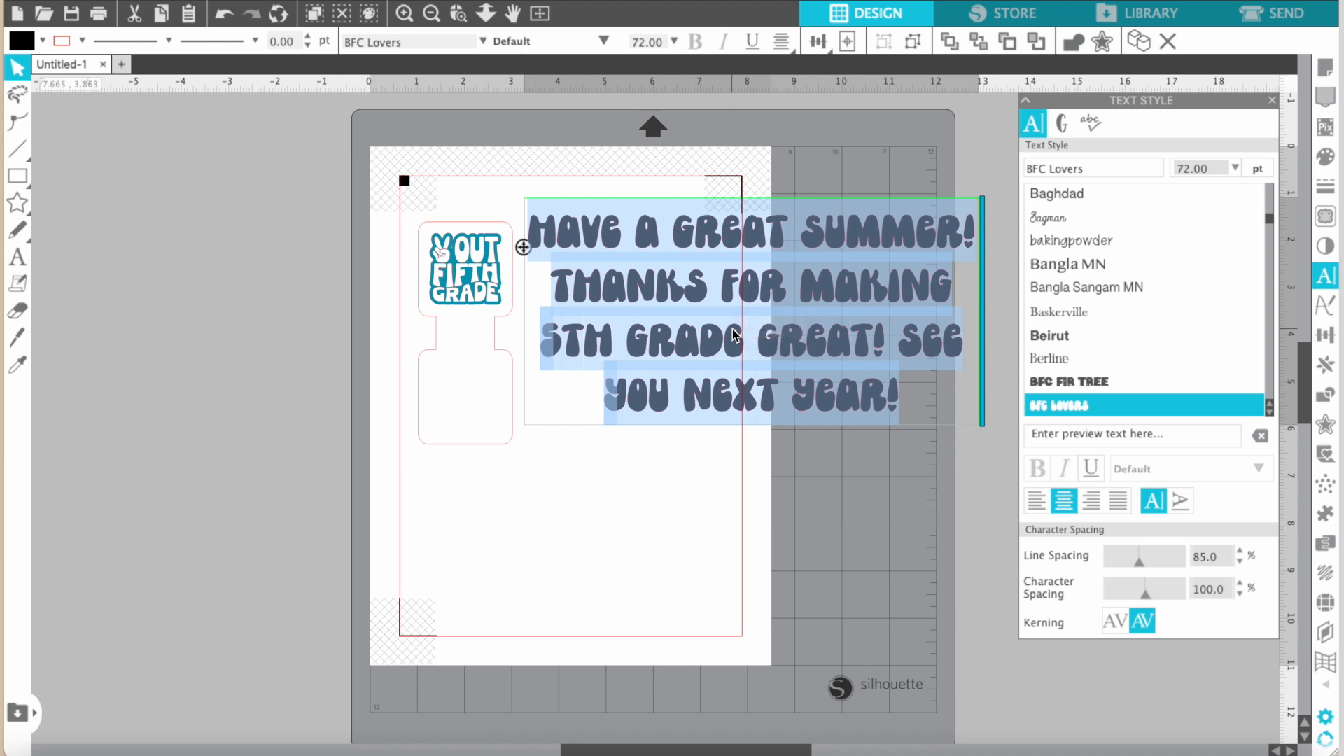
pyautogui.click(833, 485)
# Scale the message block down proportionally to about 3.6 in wide and place it over the tag's lower rounded square.
pyautogui.click(896, 322)
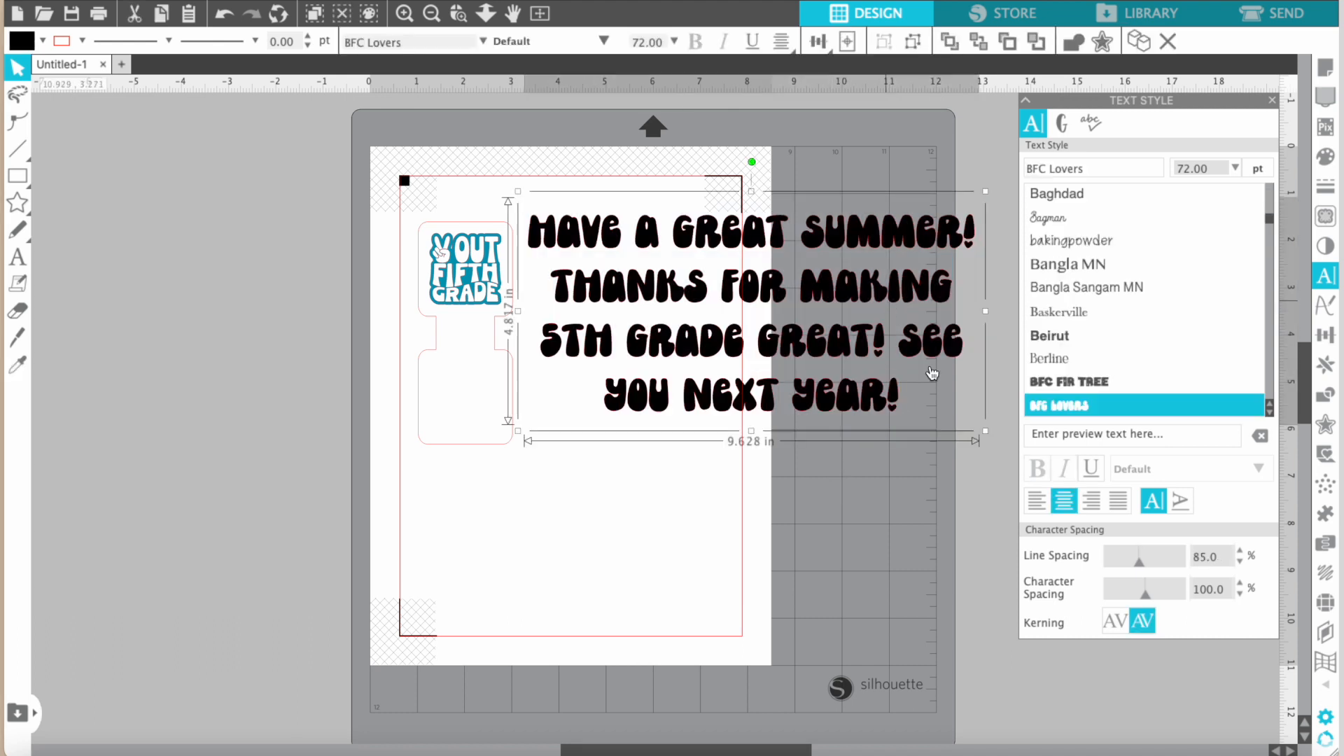
pyautogui.moveTo(983, 432); pyautogui.dragTo(707, 291)
pyautogui.moveTo(661, 239); pyautogui.dragTo(557, 396)
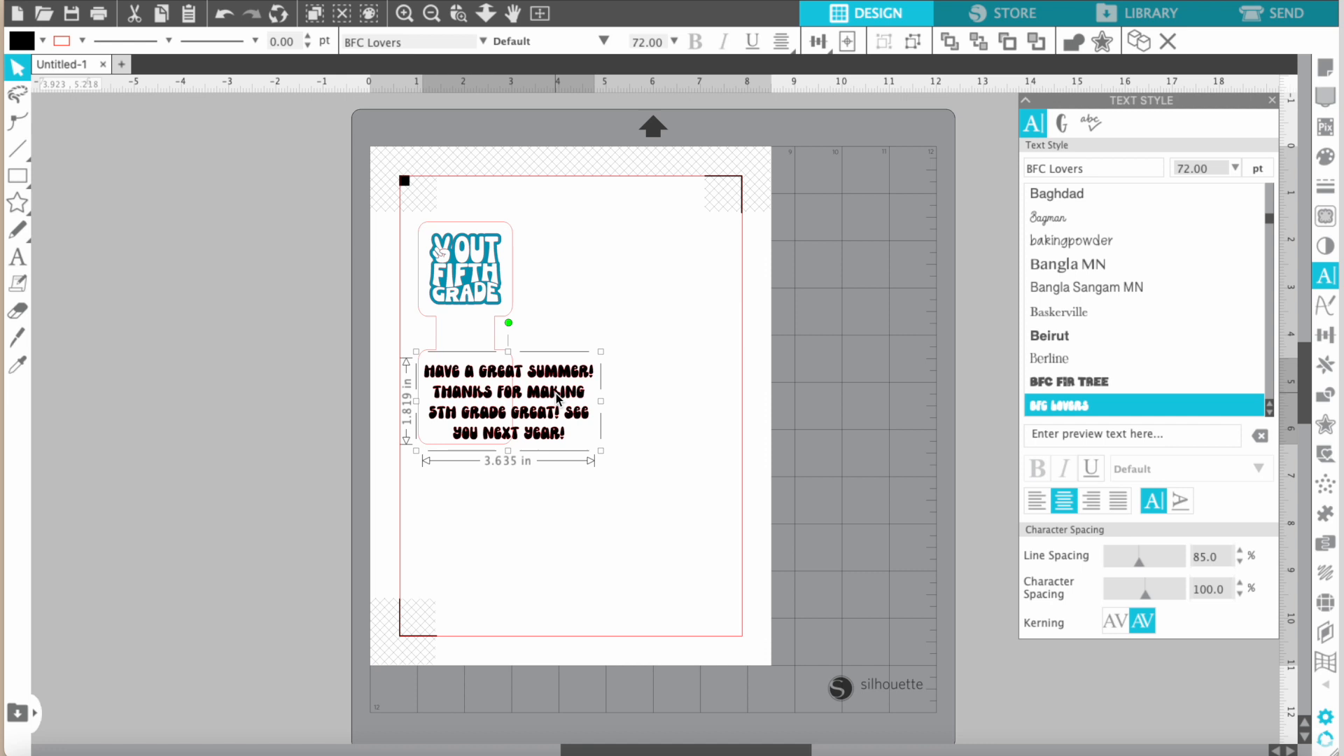
pyautogui.scroll(-2, 562, 407)
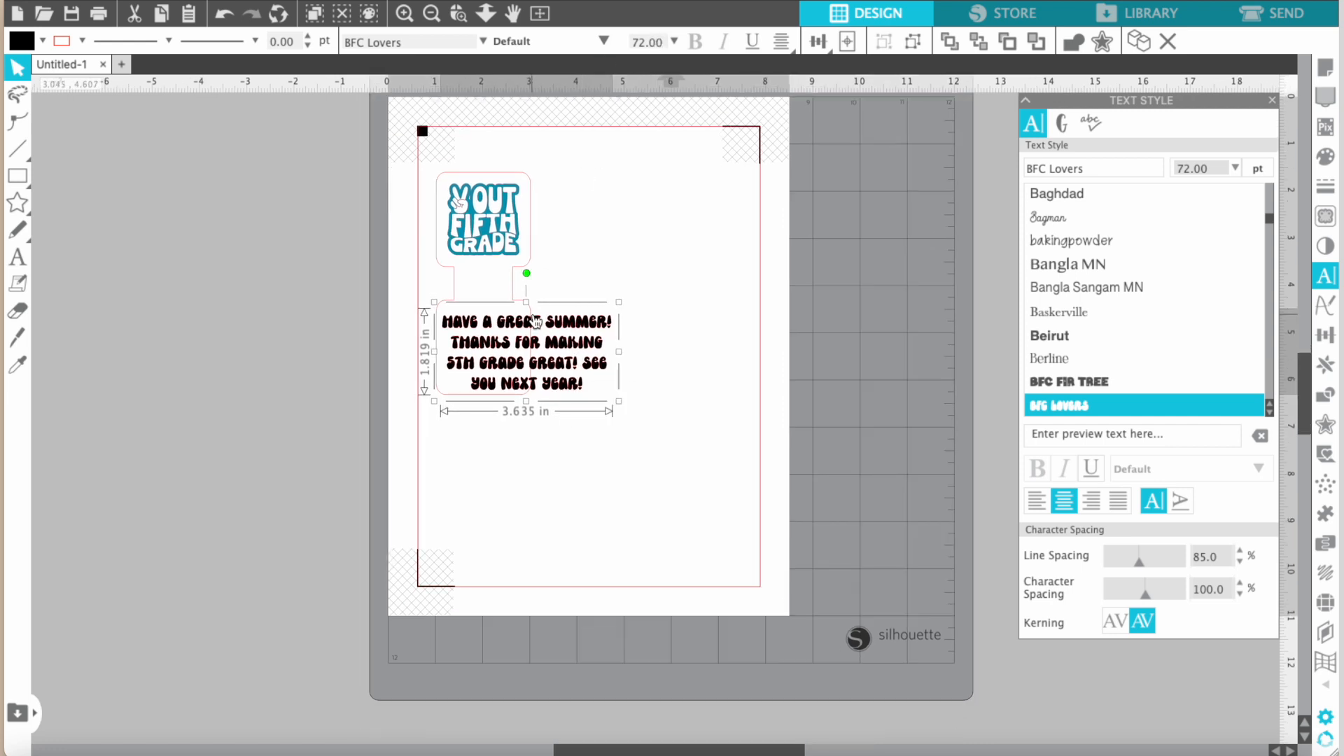
# Set the font size of the entire message to 12 pt.
pyautogui.doubleClick(577, 335)
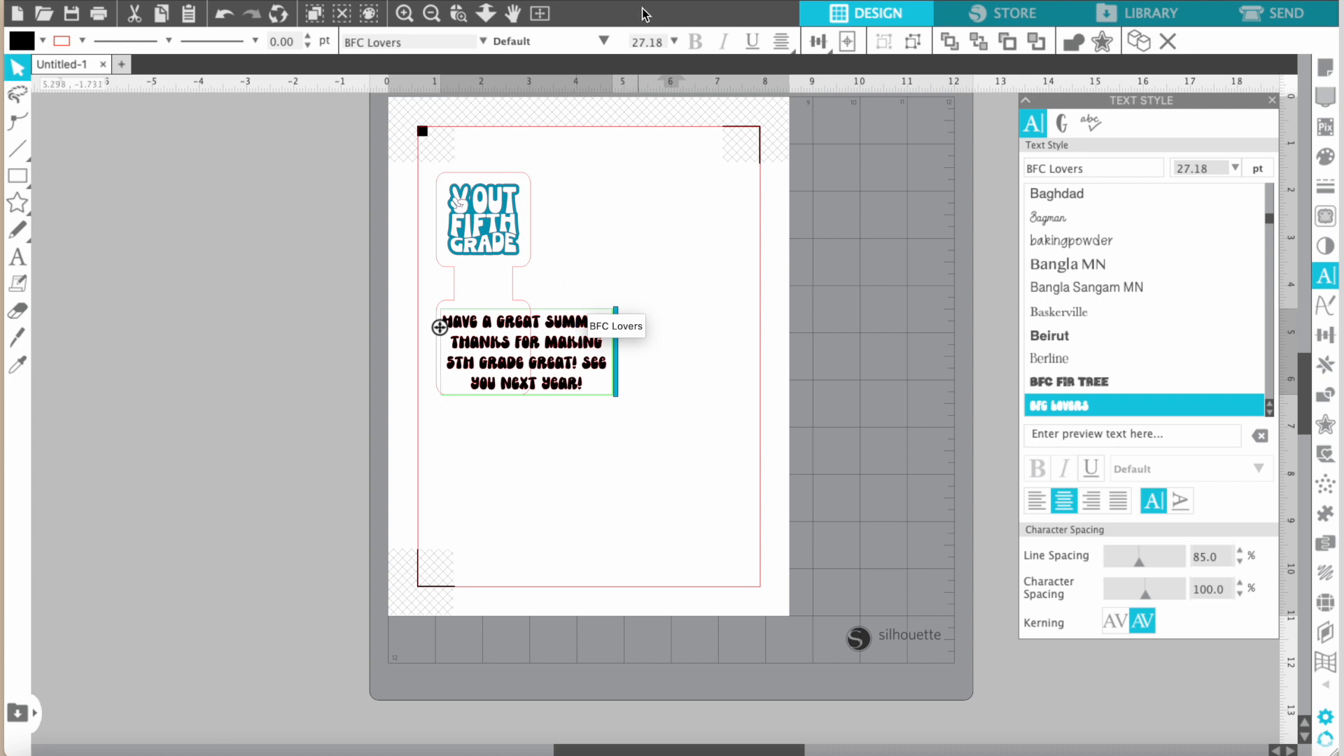
pyautogui.hotkey('ctrl', 'a')
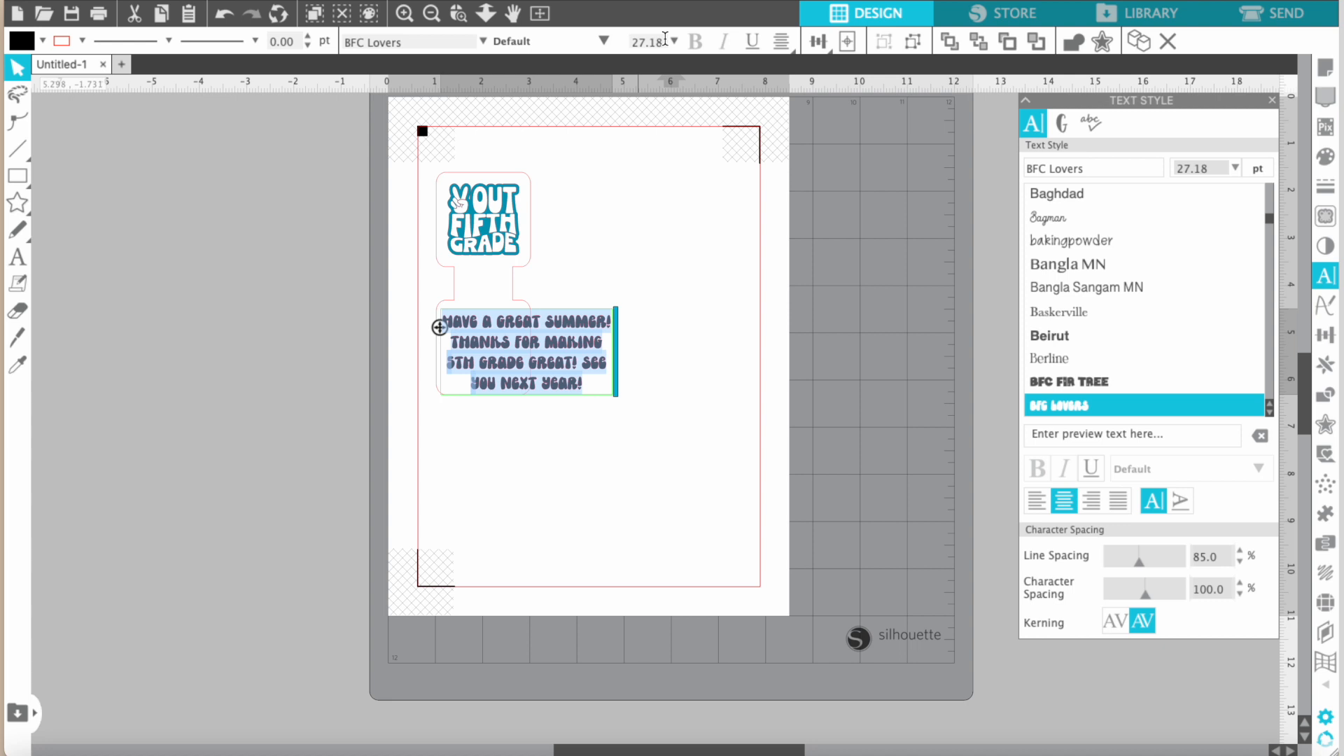
pyautogui.moveTo(664, 40); pyautogui.dragTo(628, 39)
pyautogui.write('12')
pyautogui.press('Return')
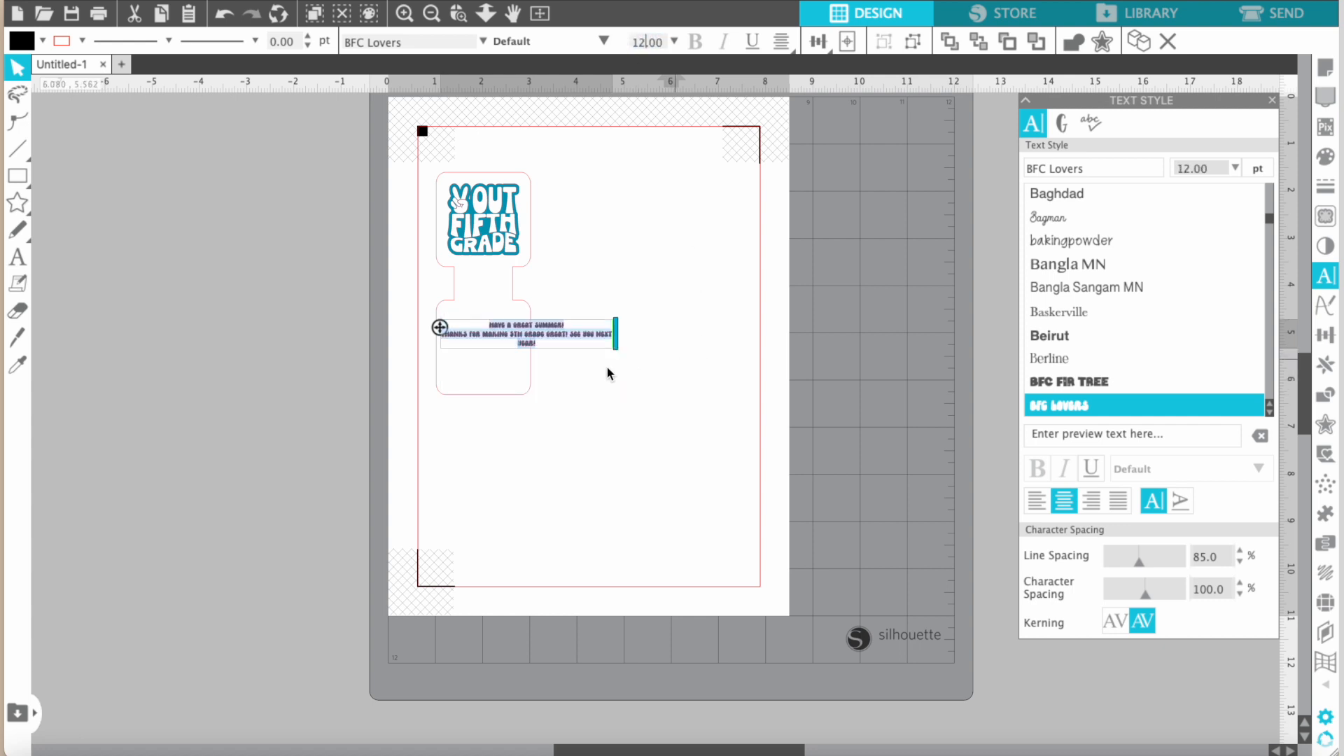
pyautogui.click(587, 380)
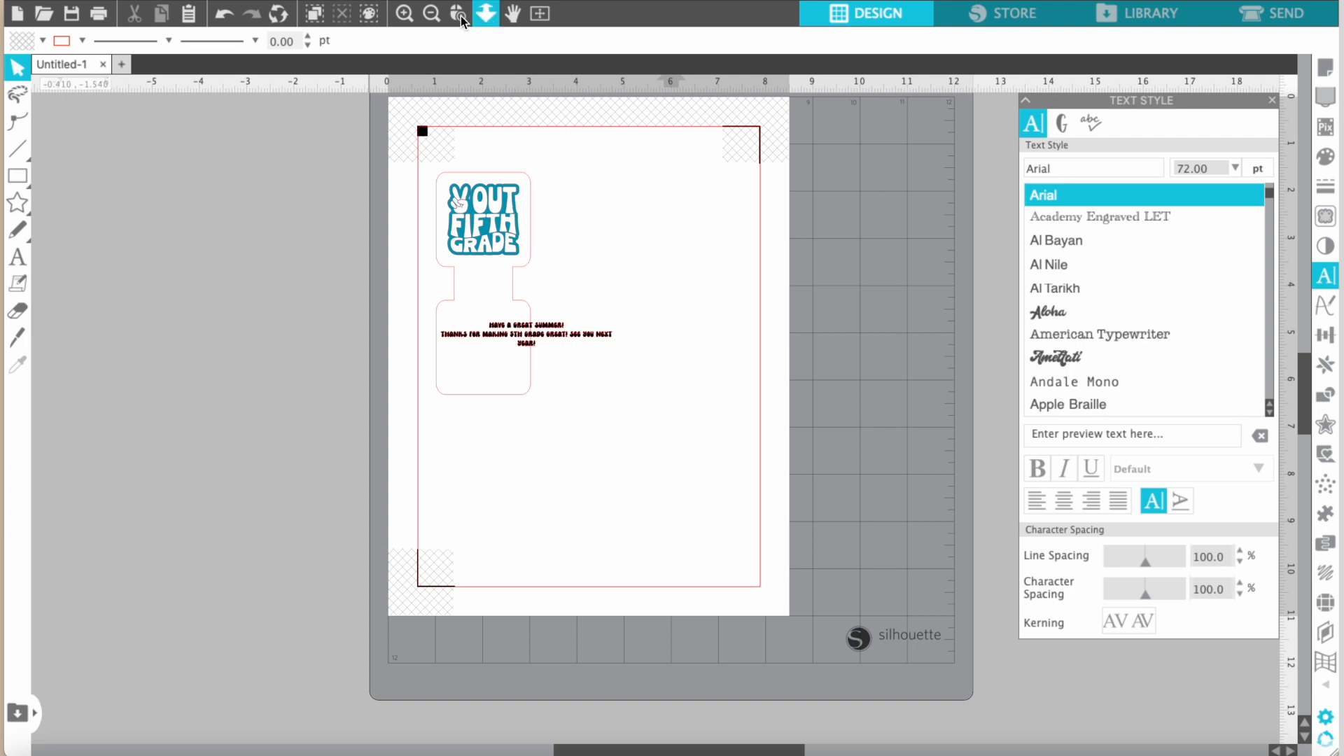
# Move the message block up and over so its text is roughly centered near the lower square's upper edge.
pyautogui.click(405, 14)
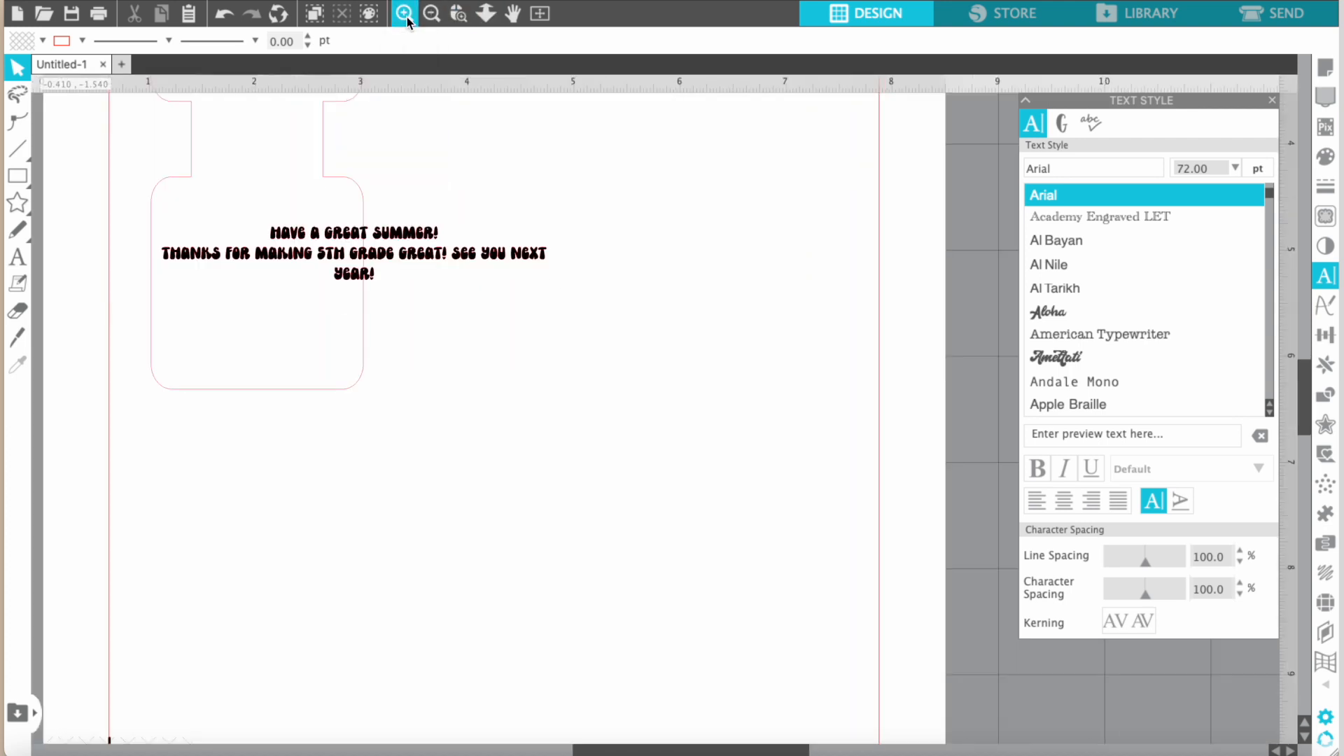
pyautogui.click(405, 14)
pyautogui.hscroll(-5, 383, 334)
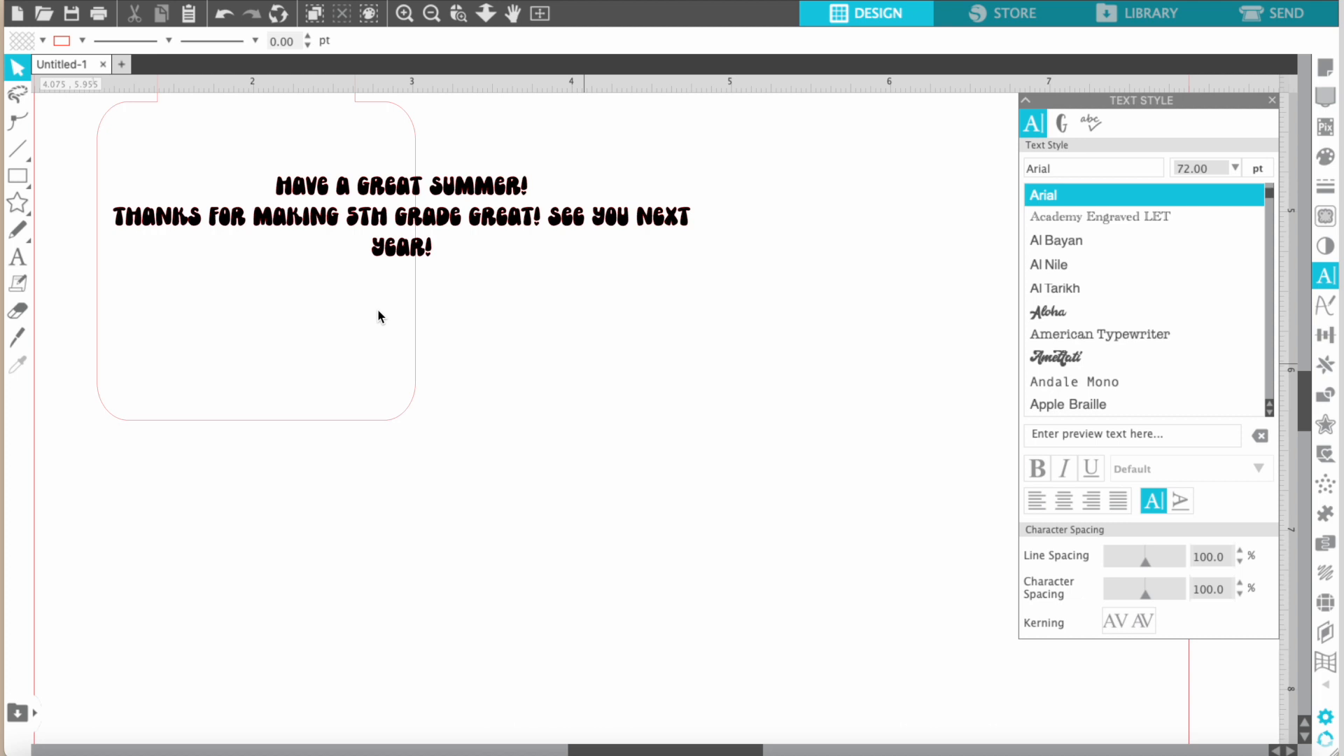
pyautogui.click(397, 224)
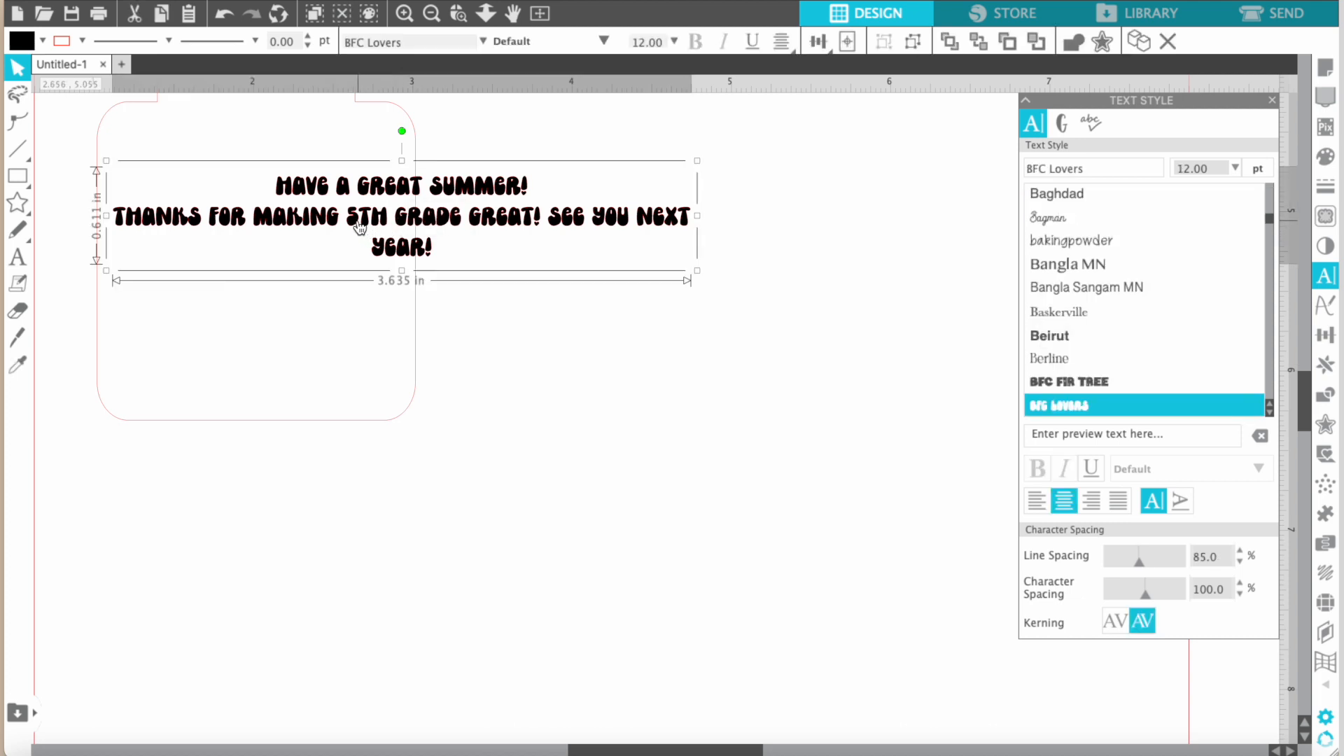
pyautogui.moveTo(378, 195); pyautogui.dragTo(231, 154)
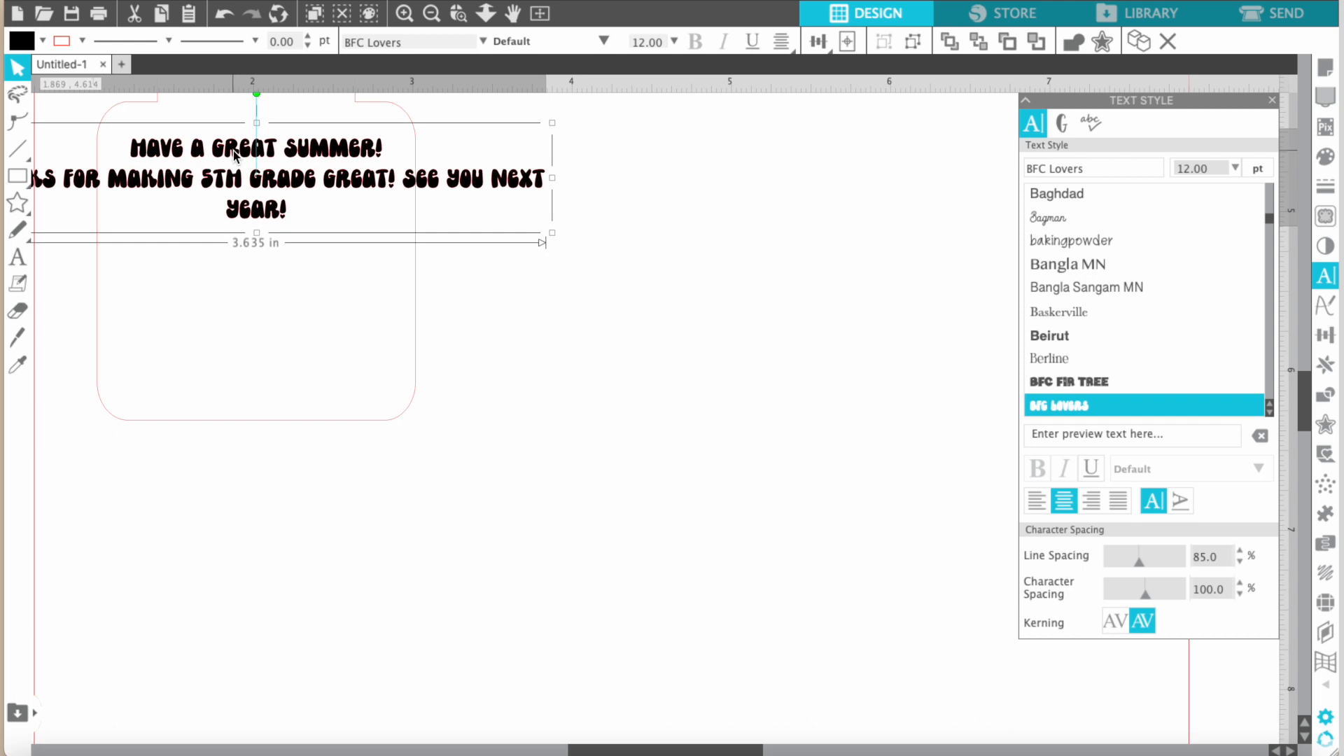
pyautogui.hscroll(-3, 217, 192)
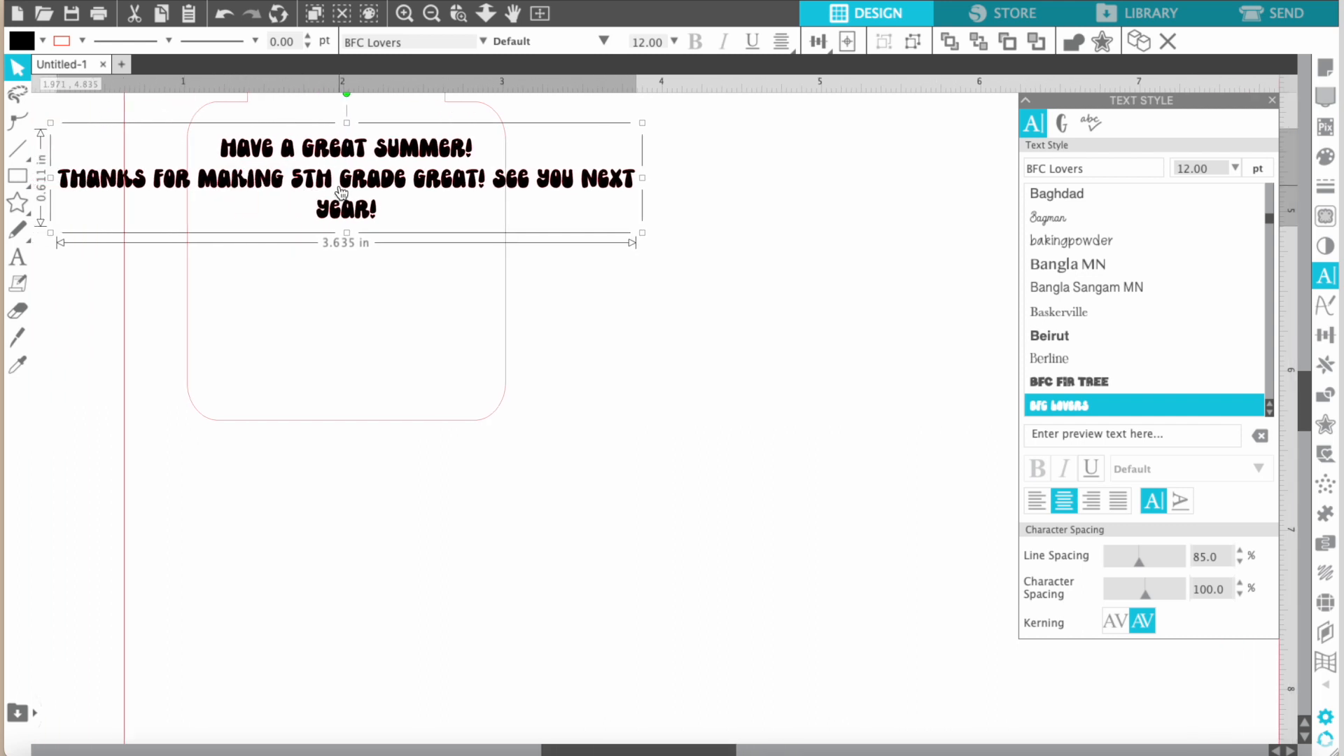
# Insert line breaks in the message before "5th grade great!" and before "See you next year!".
pyautogui.doubleClick(295, 189)
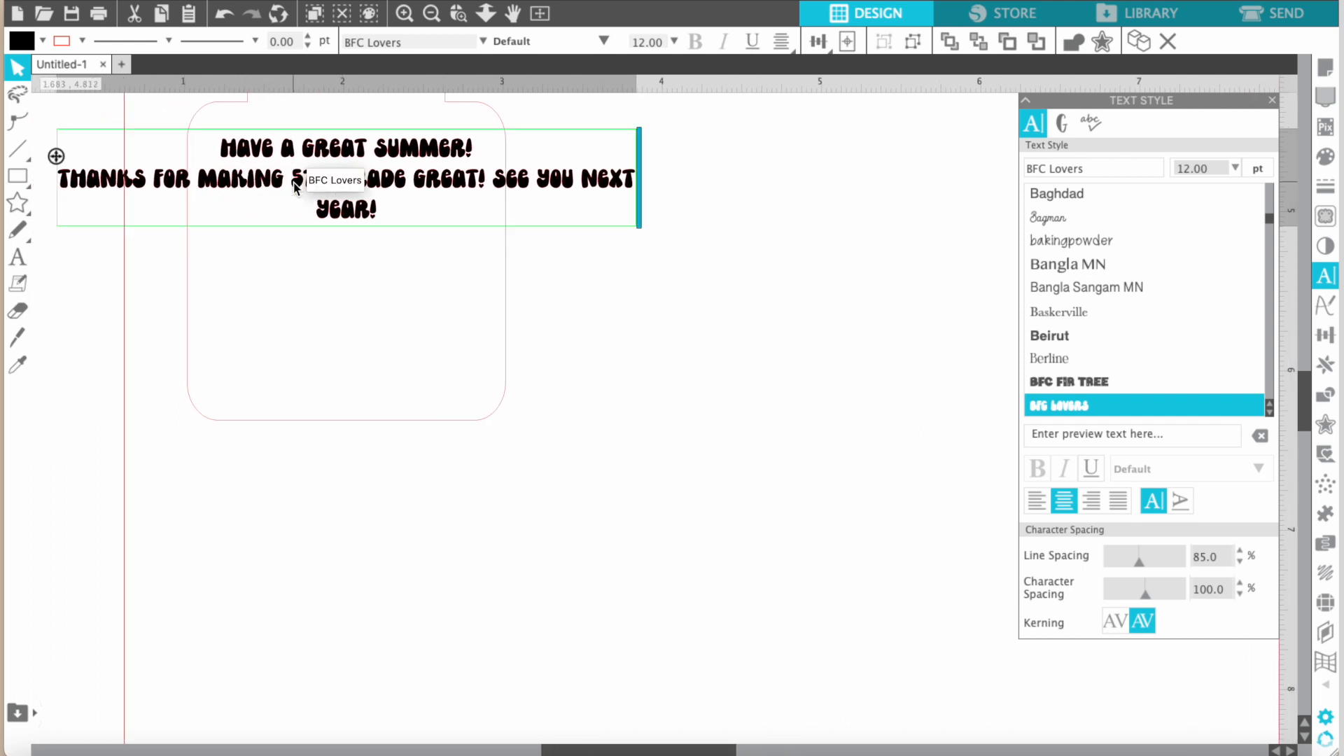
pyautogui.press('Return')
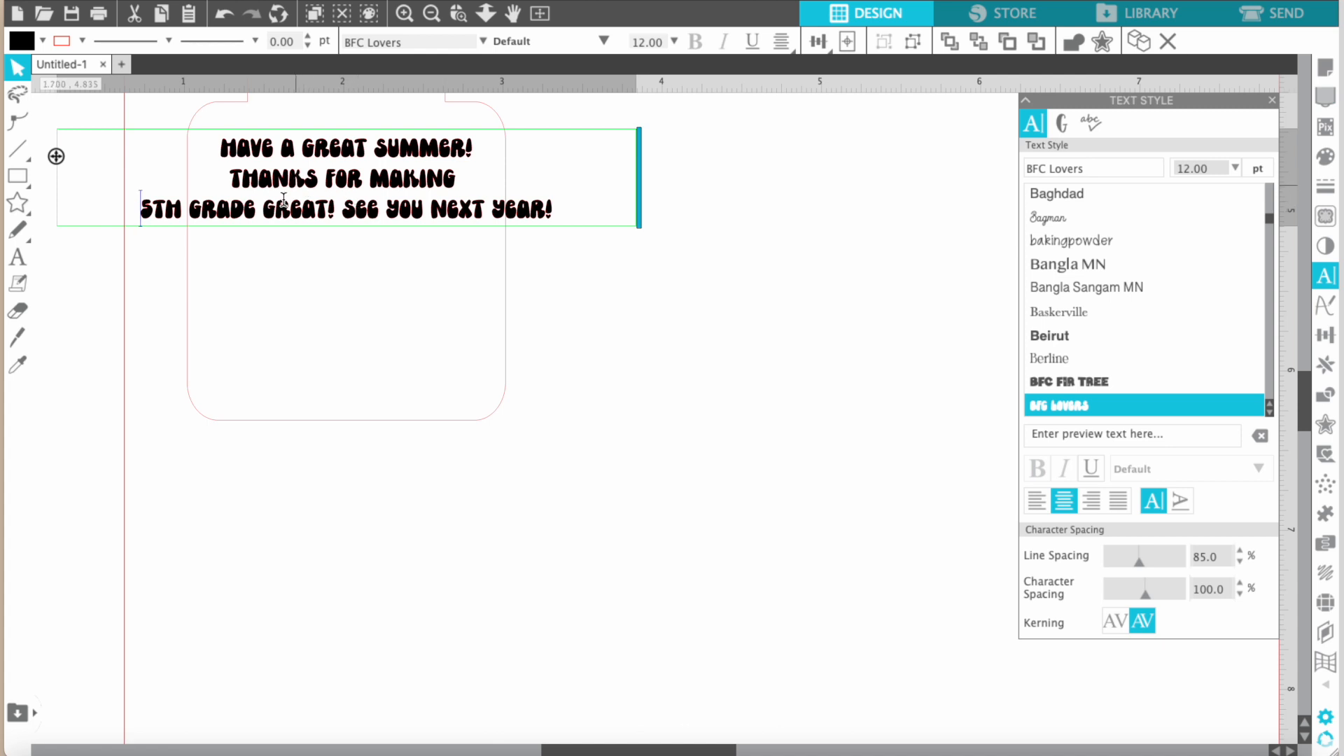
pyautogui.click(344, 212)
pyautogui.press('Return')
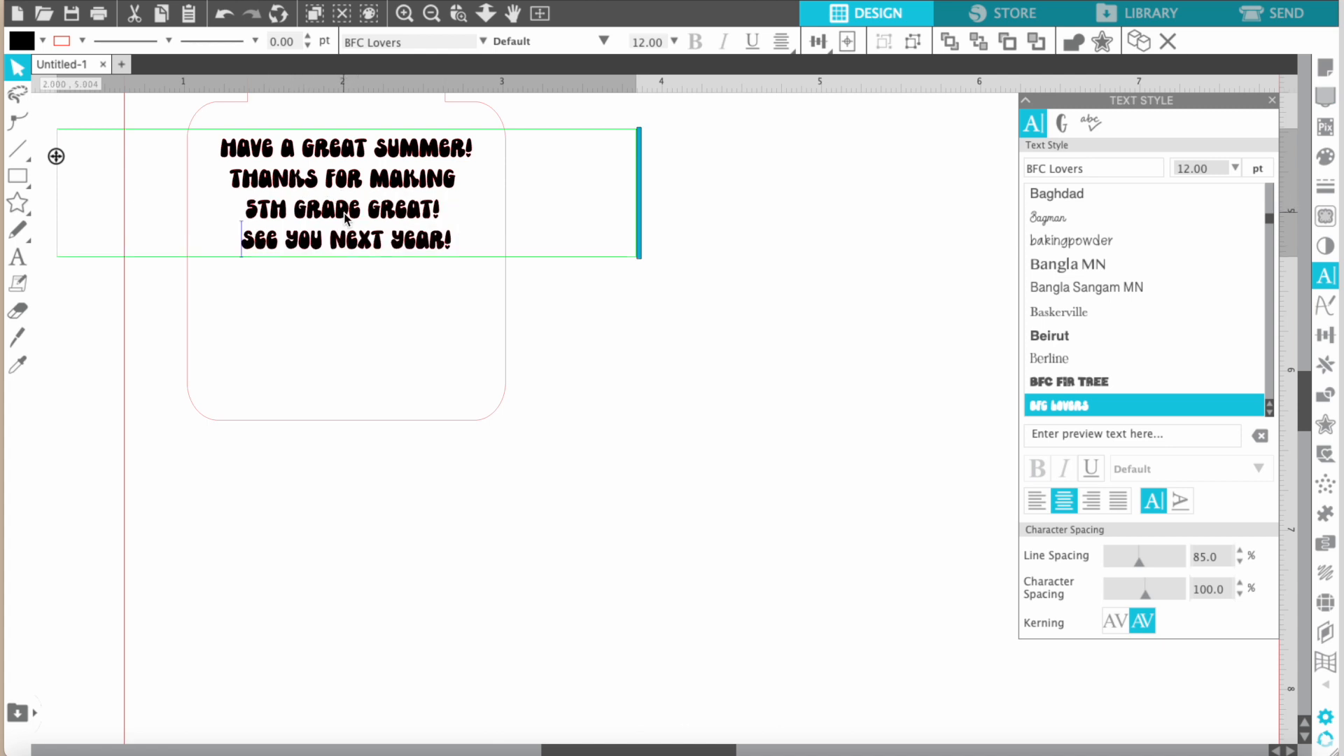
# Add a closing line with "Love," and the sender's first name below the message, separated from it by blank lines.
pyautogui.click(459, 246)
pyautogui.press('Return')
pyautogui.press('Return')
pyautogui.press('Return')
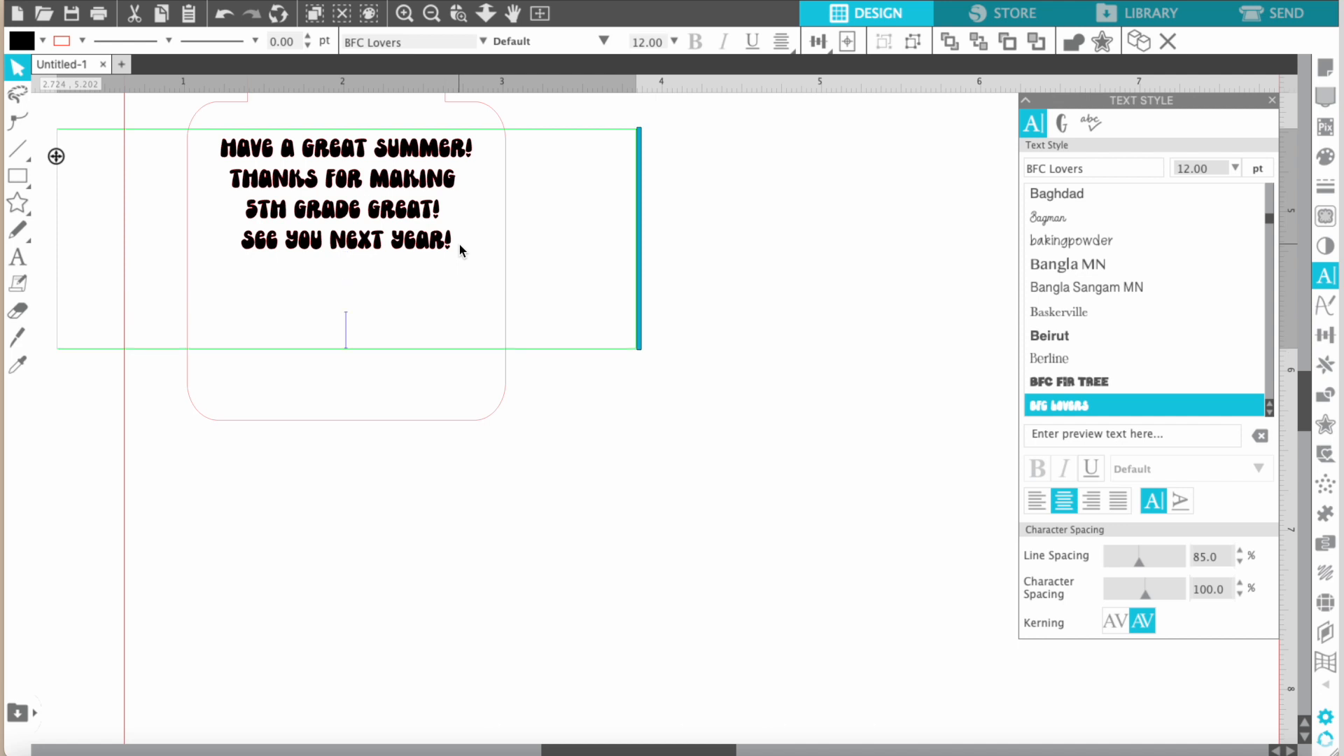
pyautogui.write('Love,')
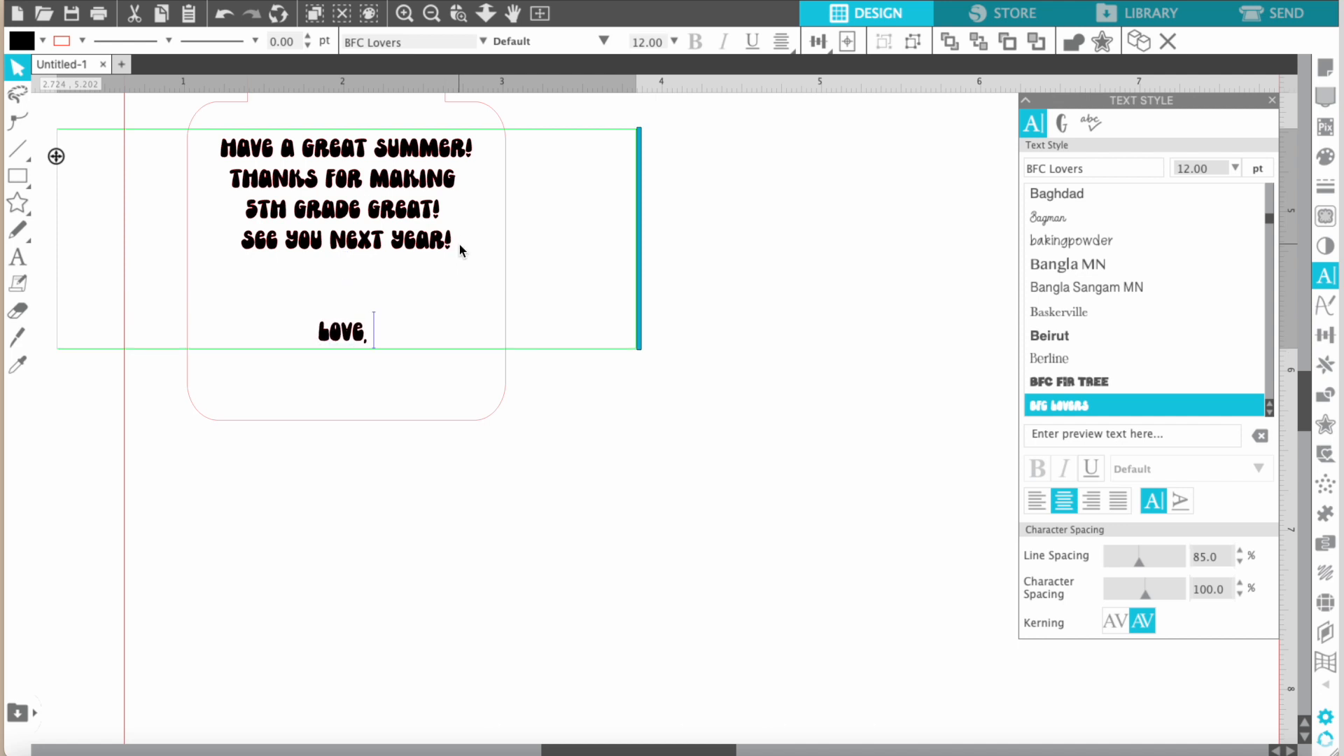
pyautogui.write(' McKenna')
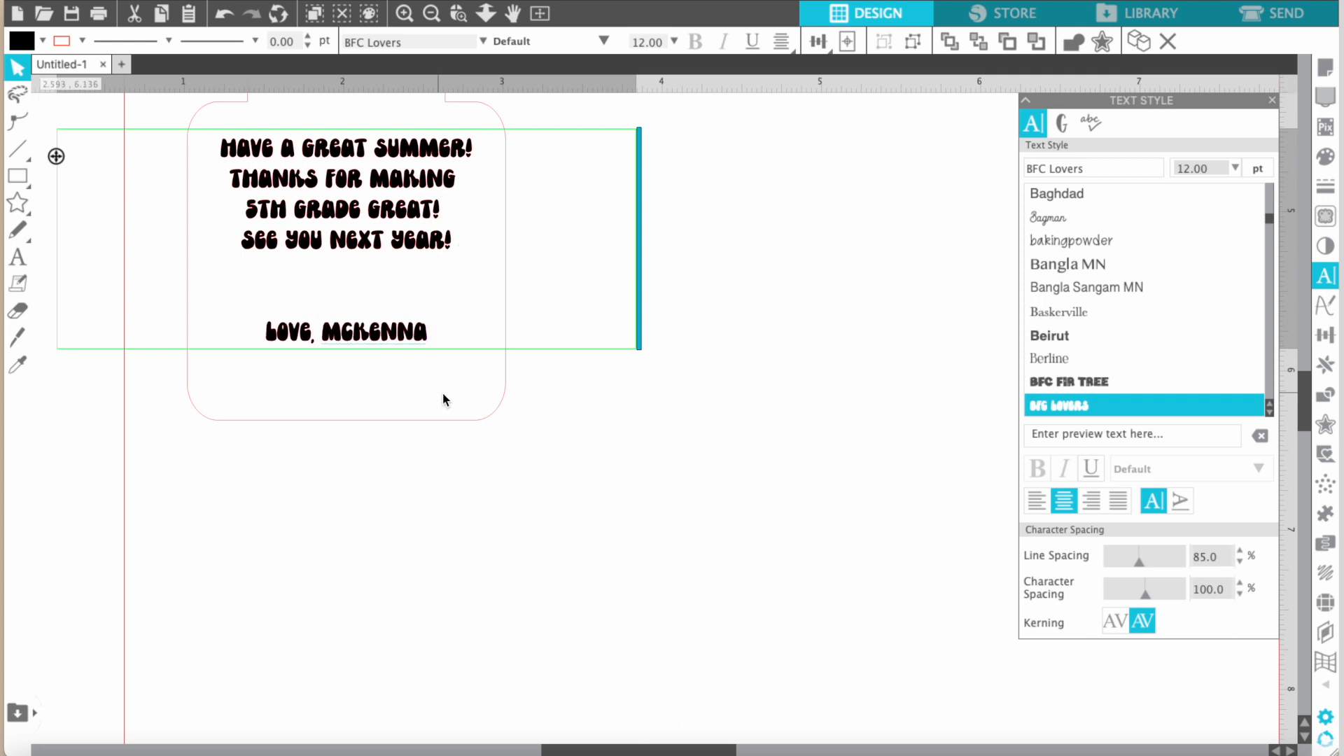
pyautogui.click(490, 511)
pyautogui.scroll(2, 594, 373)
pyautogui.hscroll(-1, 595, 373)
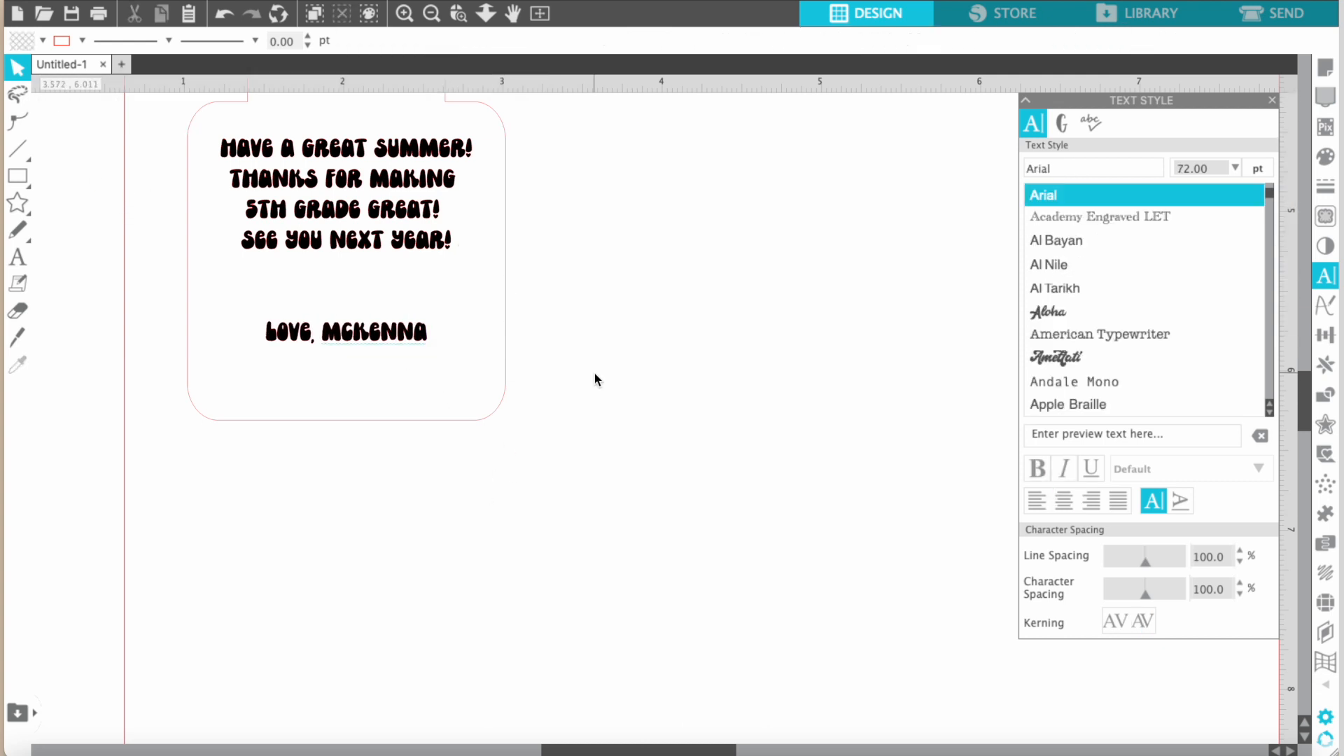
# Nudge the message down slightly within the lower square and align its center horizontally with the tag outline.
pyautogui.click(404, 229)
pyautogui.moveTo(406, 229); pyautogui.dragTo(404, 247)
pyautogui.click(501, 147)
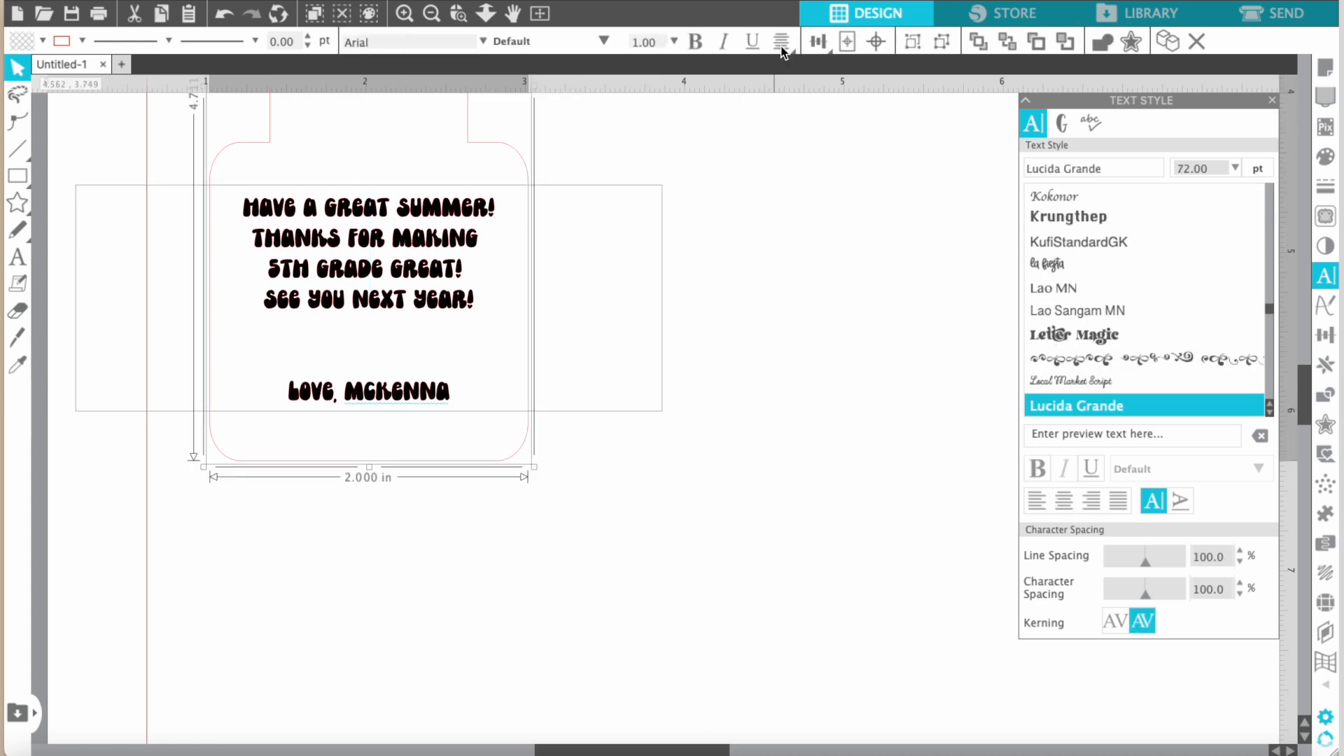
pyautogui.moveTo(817, 42)
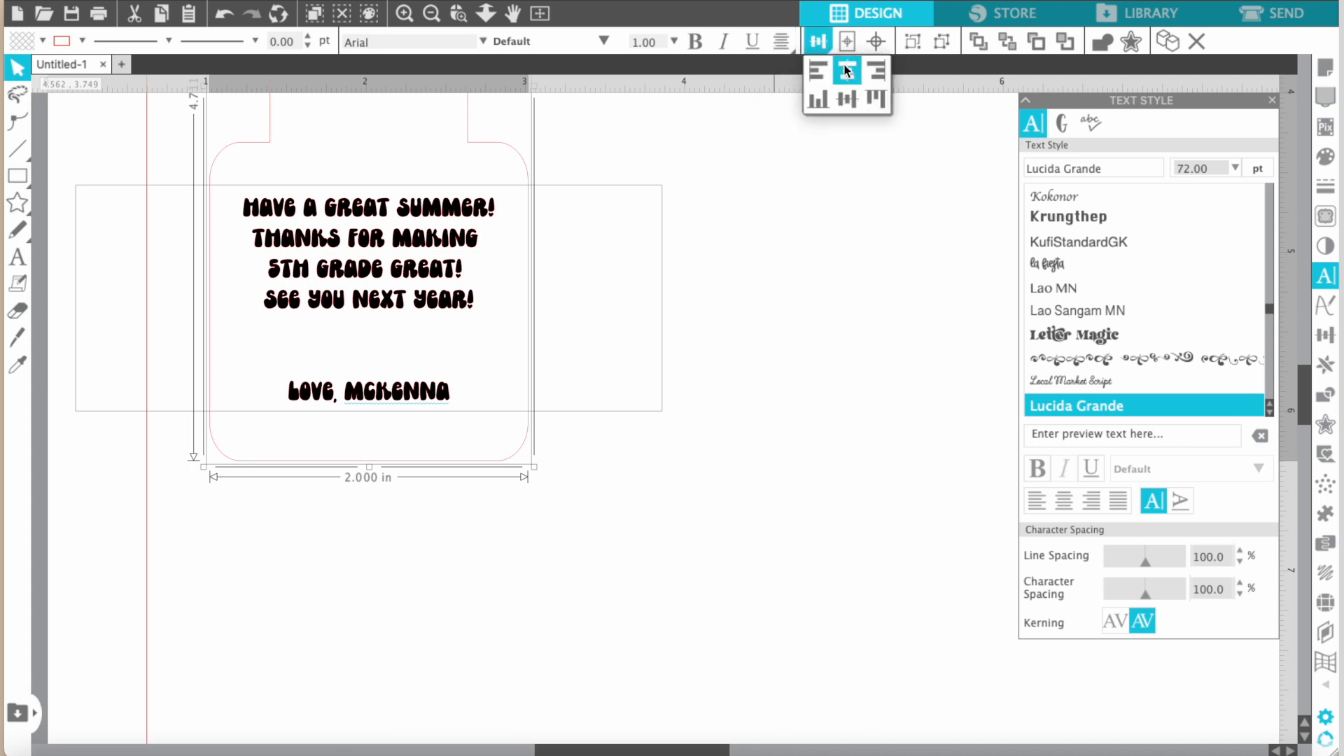
pyautogui.click(582, 552)
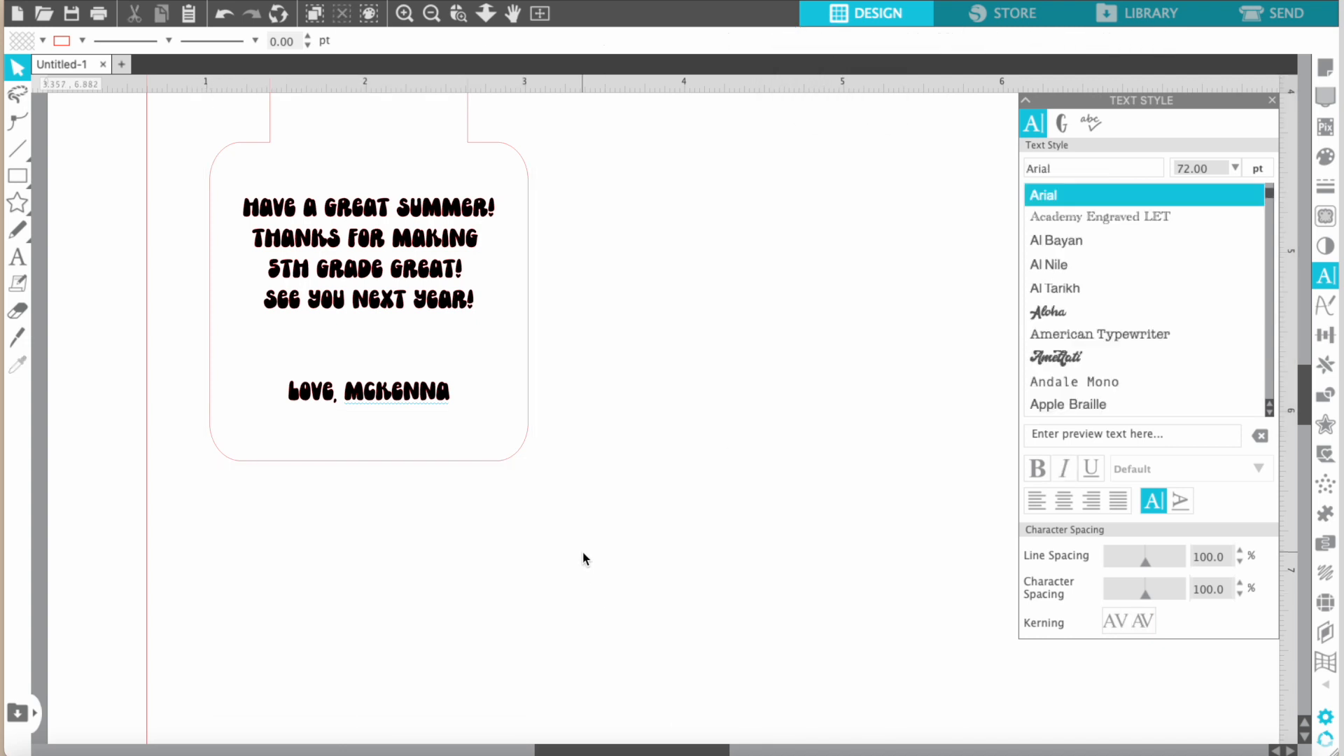
# Review the whole tag, checking the design on the upper square and the message layout on the lower square.
pyautogui.press('super+minus')
pyautogui.press('super+minus')
pyautogui.press('super+minus')
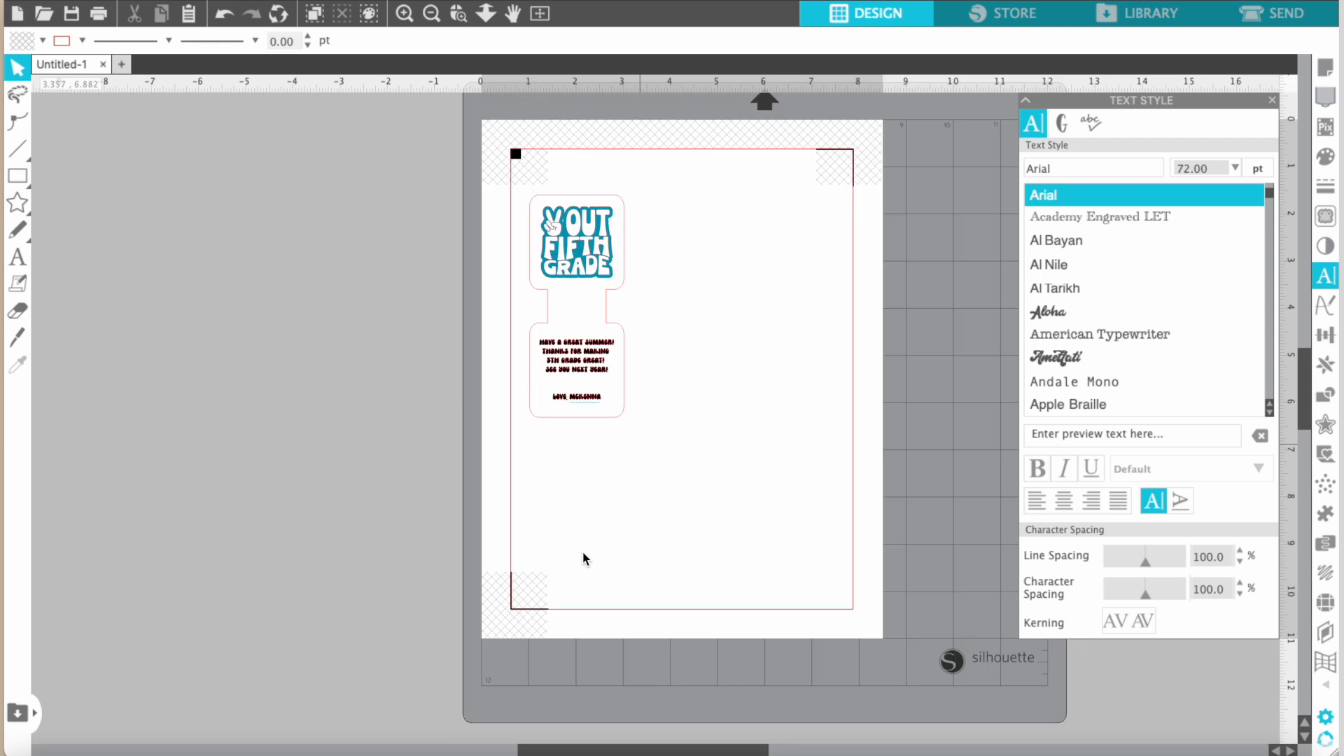
pyautogui.press('super+plus')
pyautogui.press('super+plus')
pyautogui.press('super+plus')
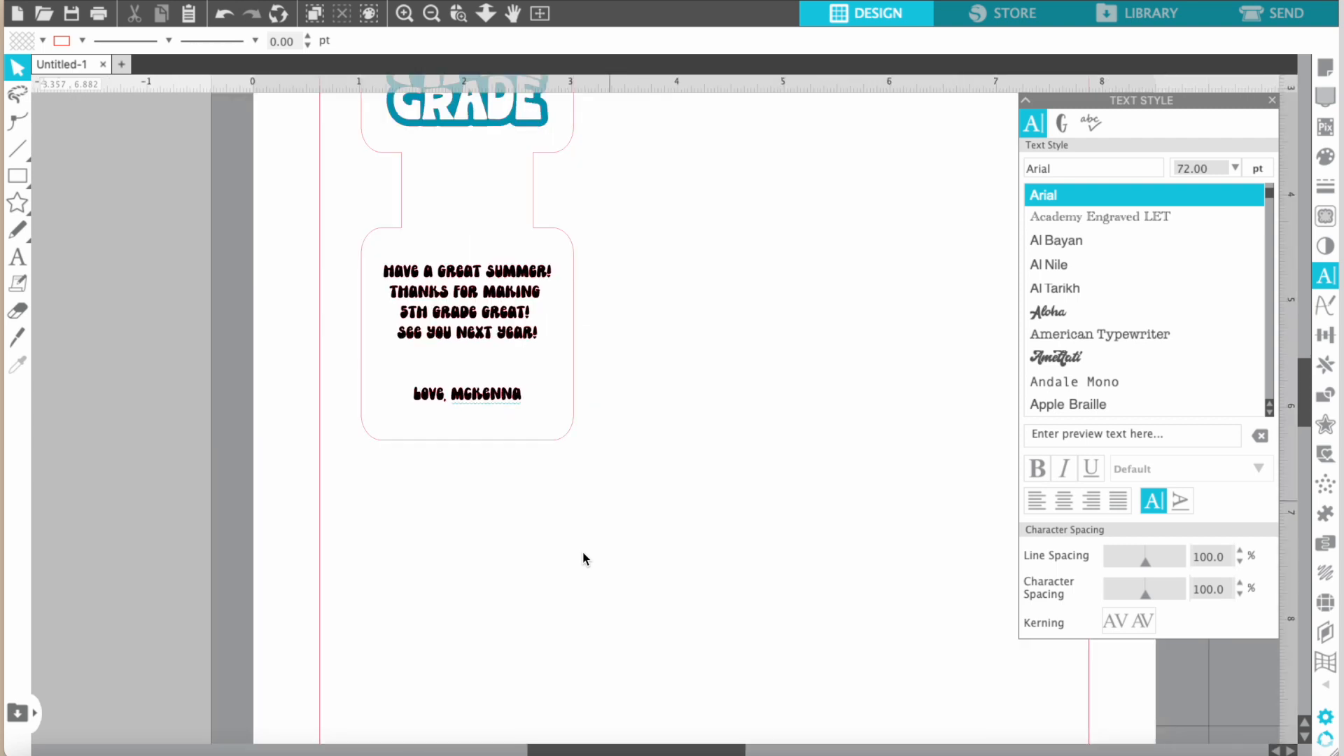
pyautogui.scroll(2, 582, 551)
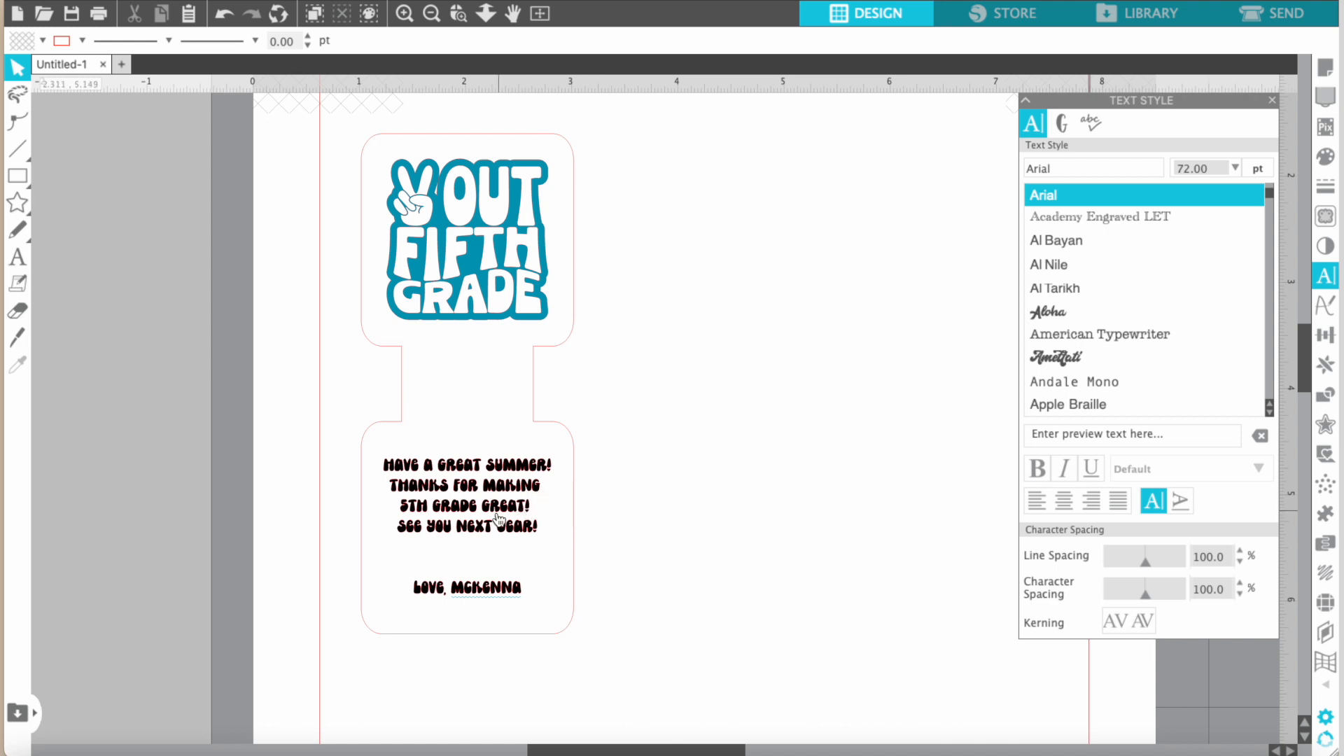
# Rotate the message 180 degrees so it sits upside down in the lower square of the tag.
pyautogui.click(523, 514)
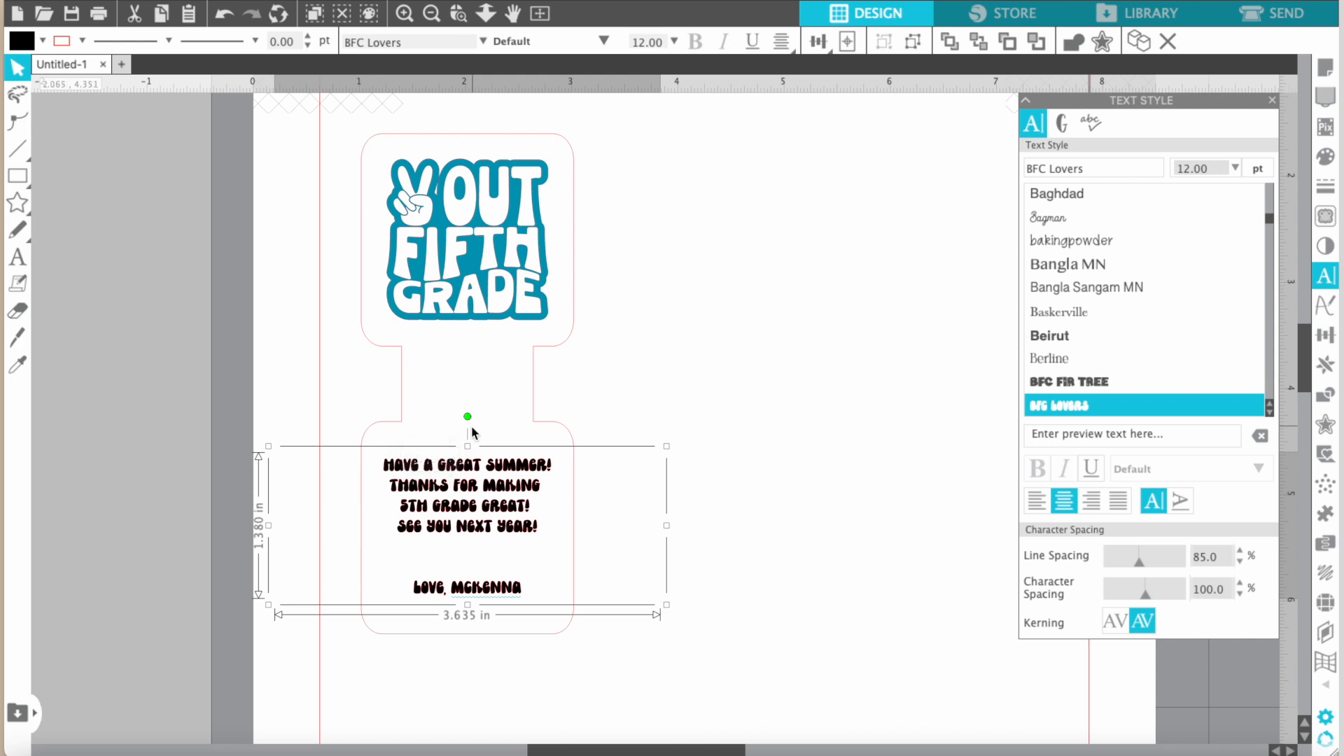
pyautogui.moveTo(468, 418); pyautogui.dragTo(467, 575)
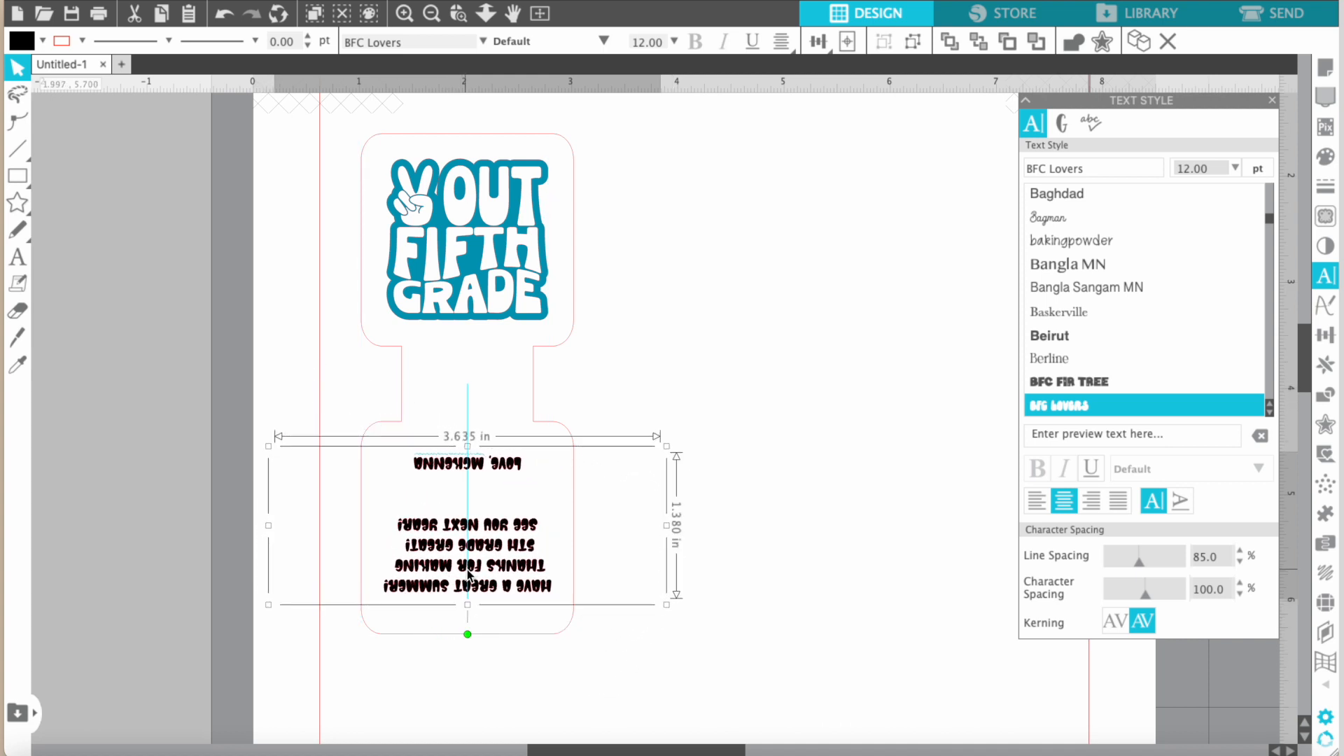
pyautogui.click(636, 656)
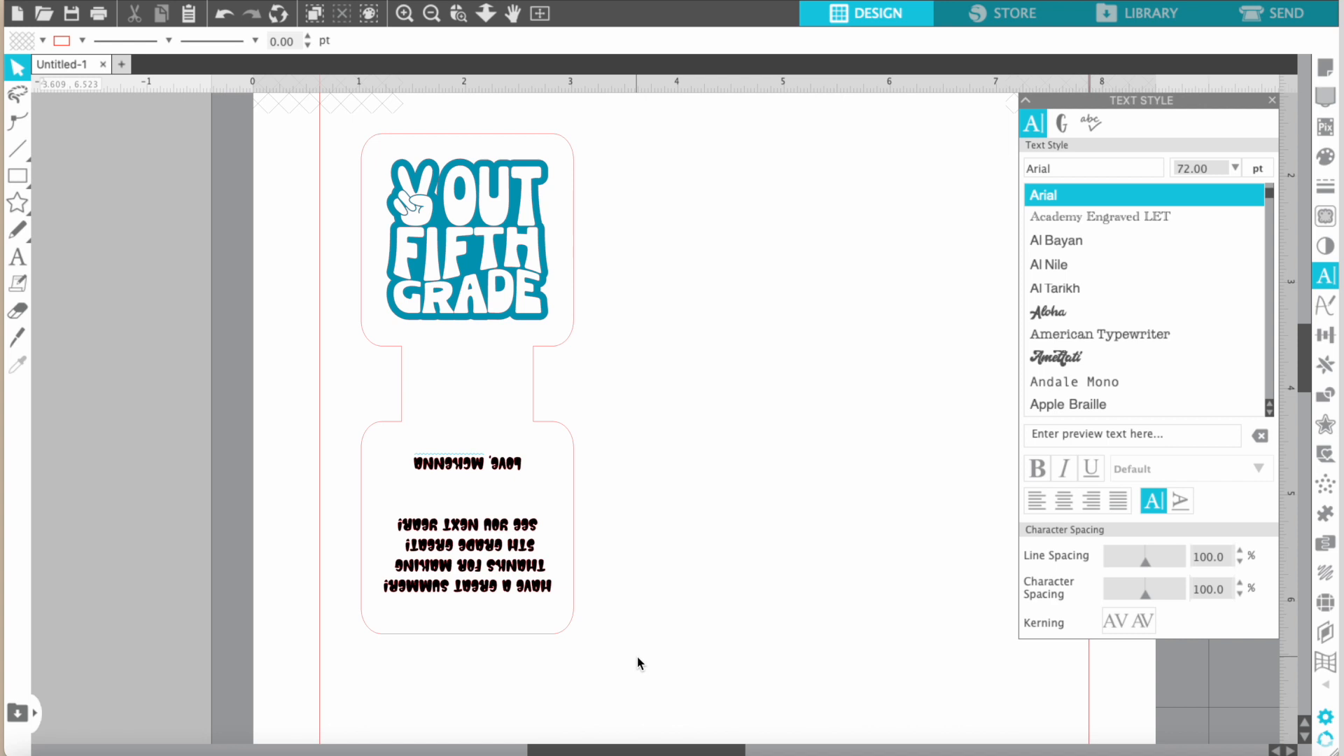
# Duplicate the whole tag to form a row of three side by side inside the cut border.
pyautogui.scroll(-1, 636, 657)
pyautogui.scroll(-1, 636, 656)
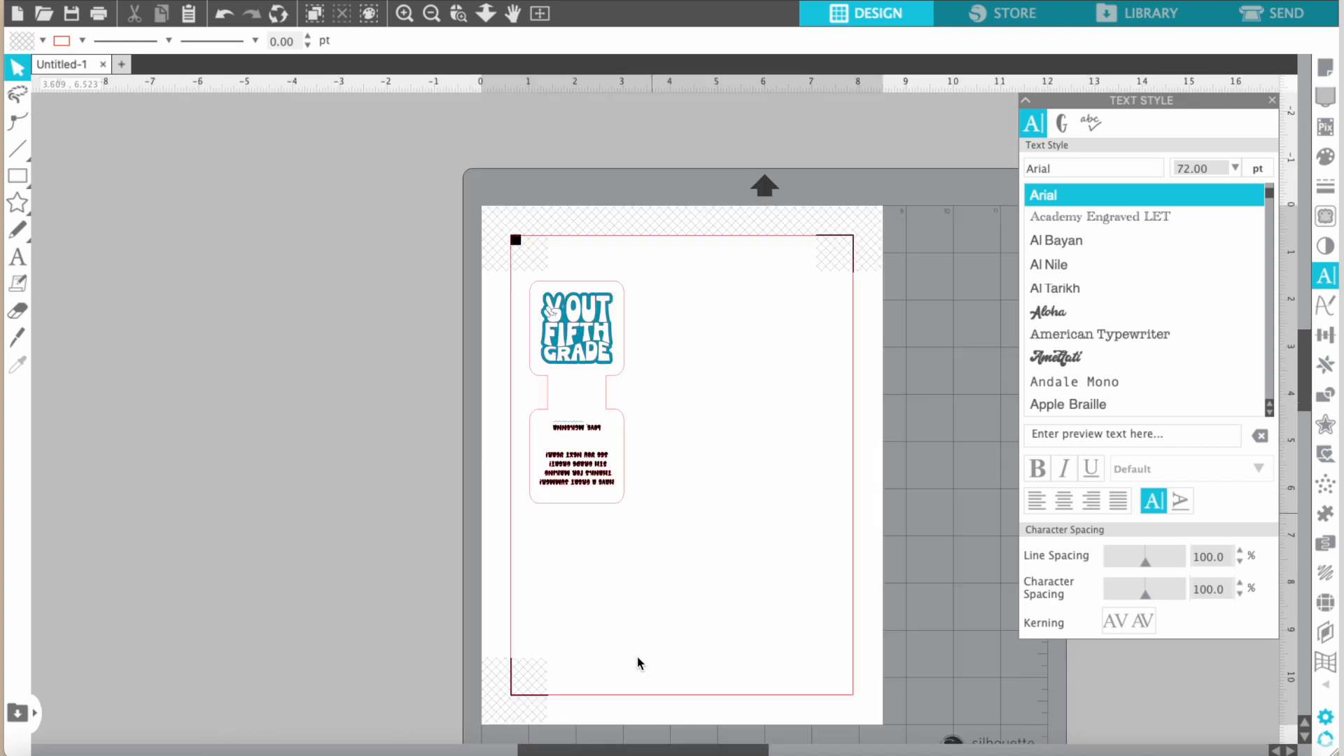
pyautogui.scroll(-1, 562, 555)
pyautogui.hscroll(1, 562, 556)
pyautogui.scroll(-2, 562, 555)
pyautogui.hscroll(2, 561, 556)
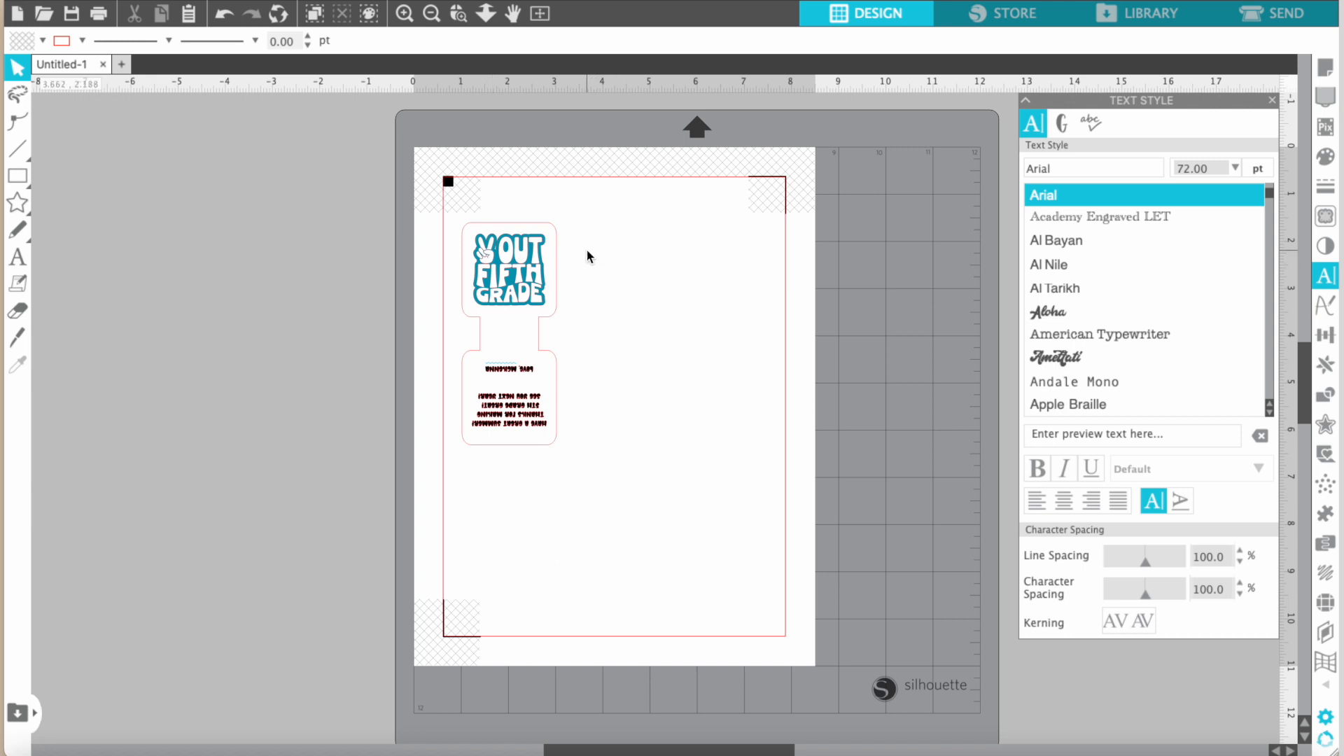
pyautogui.click(514, 399)
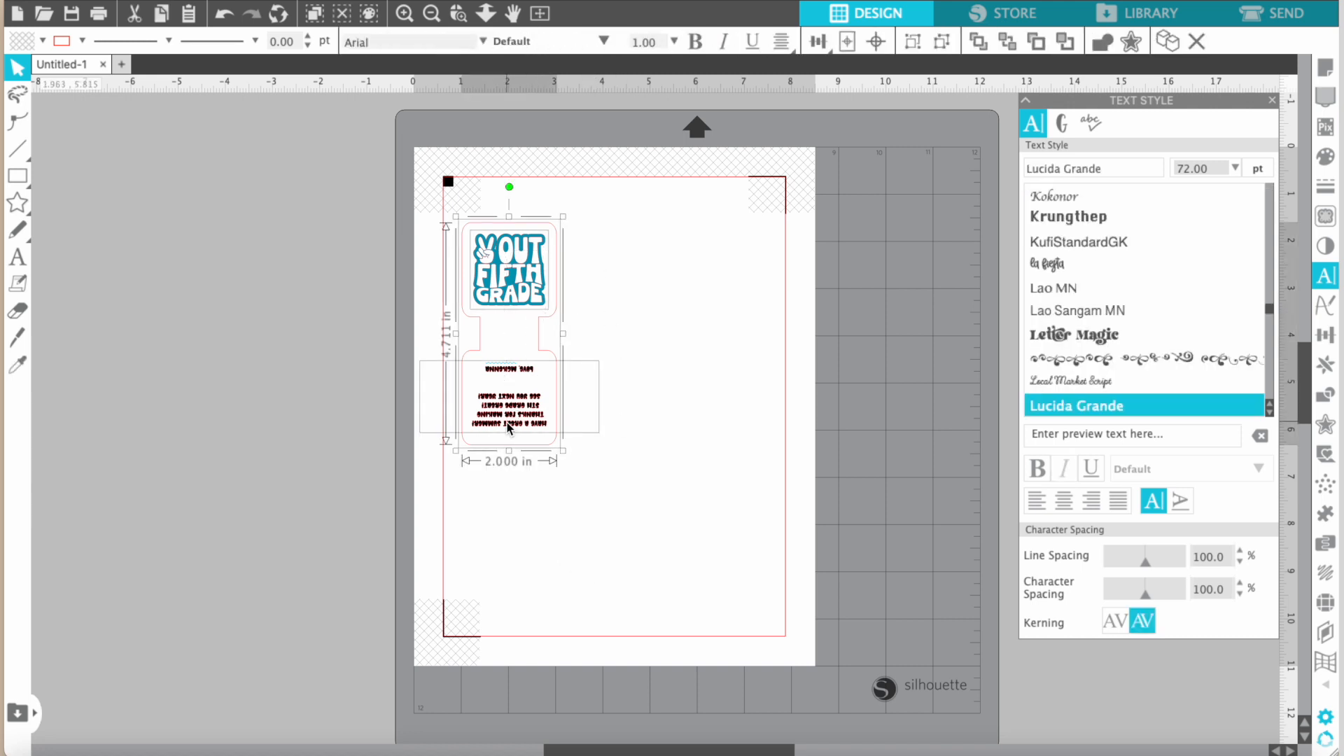
pyautogui.moveTo(516, 410); pyautogui.dragTo(711, 405)
# Place a fourth copy of the tag below the row, rotated 90 degrees counterclockwise.
pyautogui.moveTo(710, 299); pyautogui.dragTo(606, 523)
pyautogui.moveTo(615, 412); pyautogui.dragTo(462, 557)
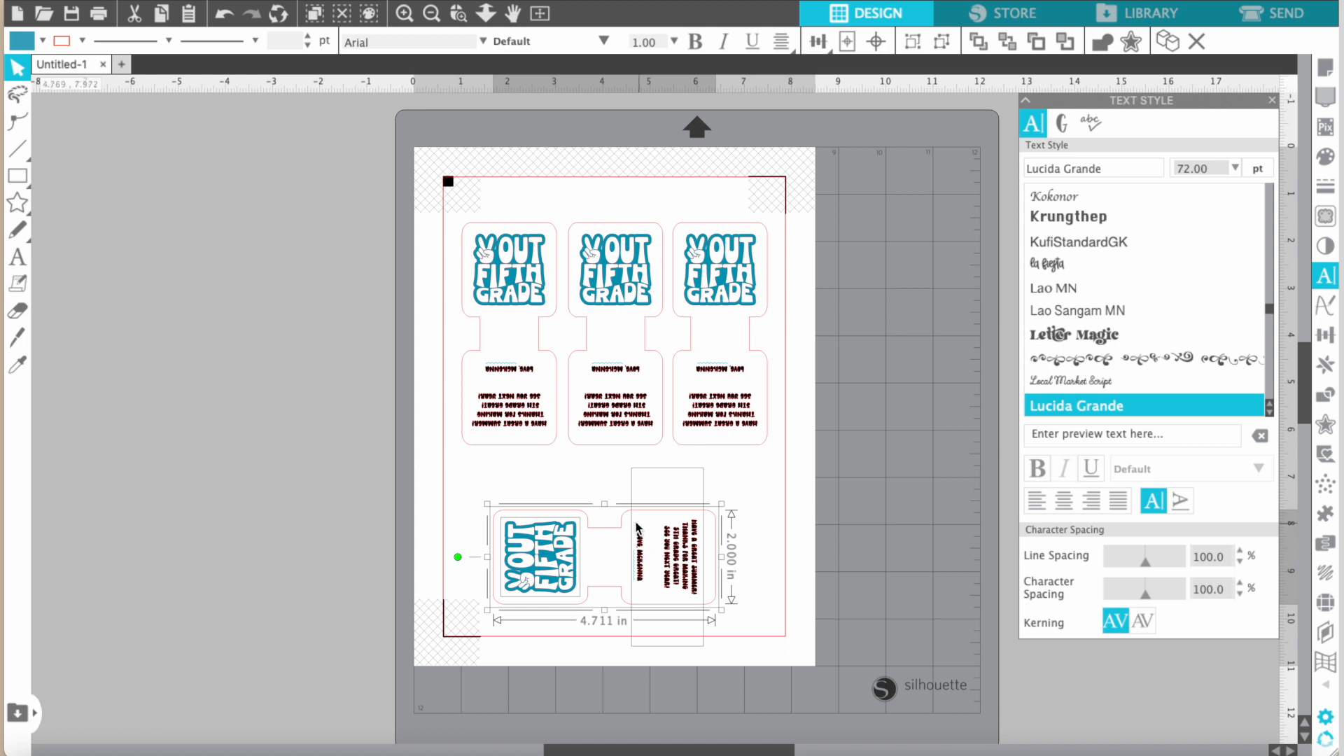
pyautogui.moveTo(624, 525); pyautogui.dragTo(622, 474)
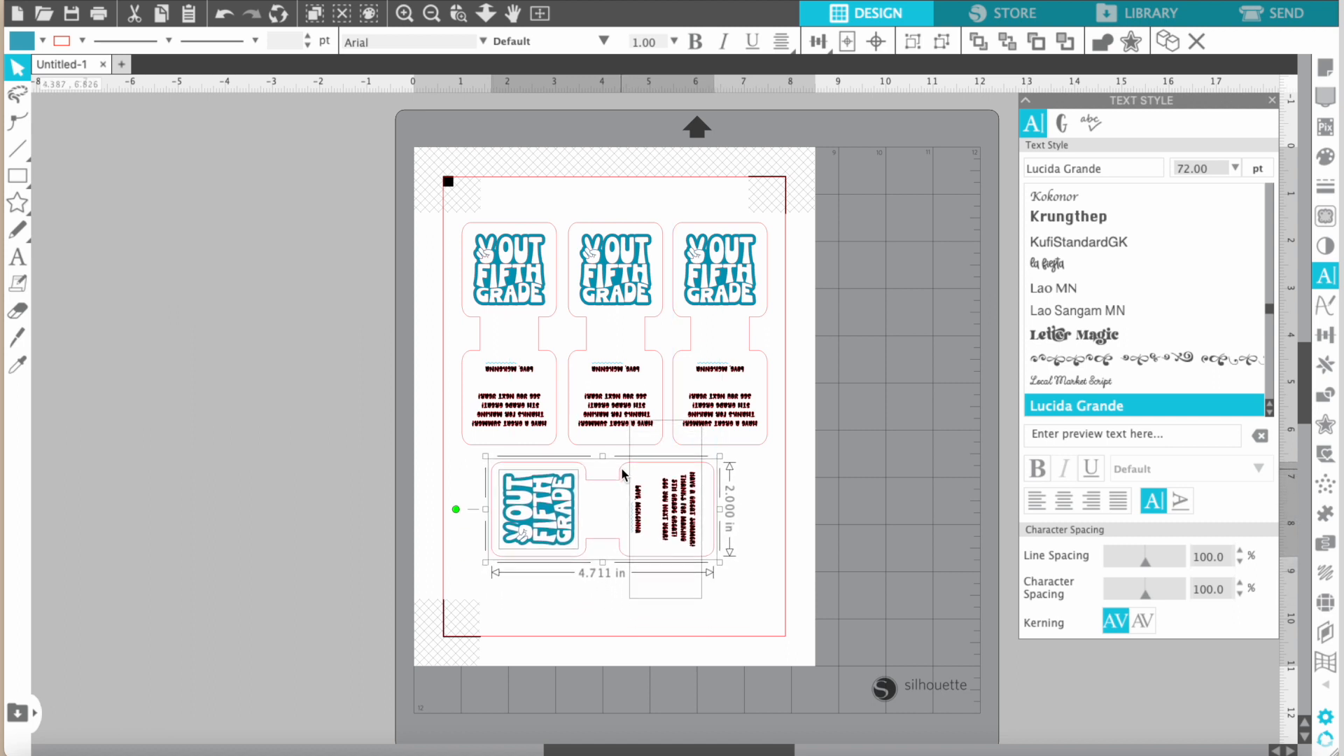
# Shift the row of three tags slightly up and left, and center the sideways tag beneath it with a small gap.
pyautogui.moveTo(481, 187); pyautogui.dragTo(720, 404)
pyautogui.moveTo(675, 241); pyautogui.dragTo(673, 239)
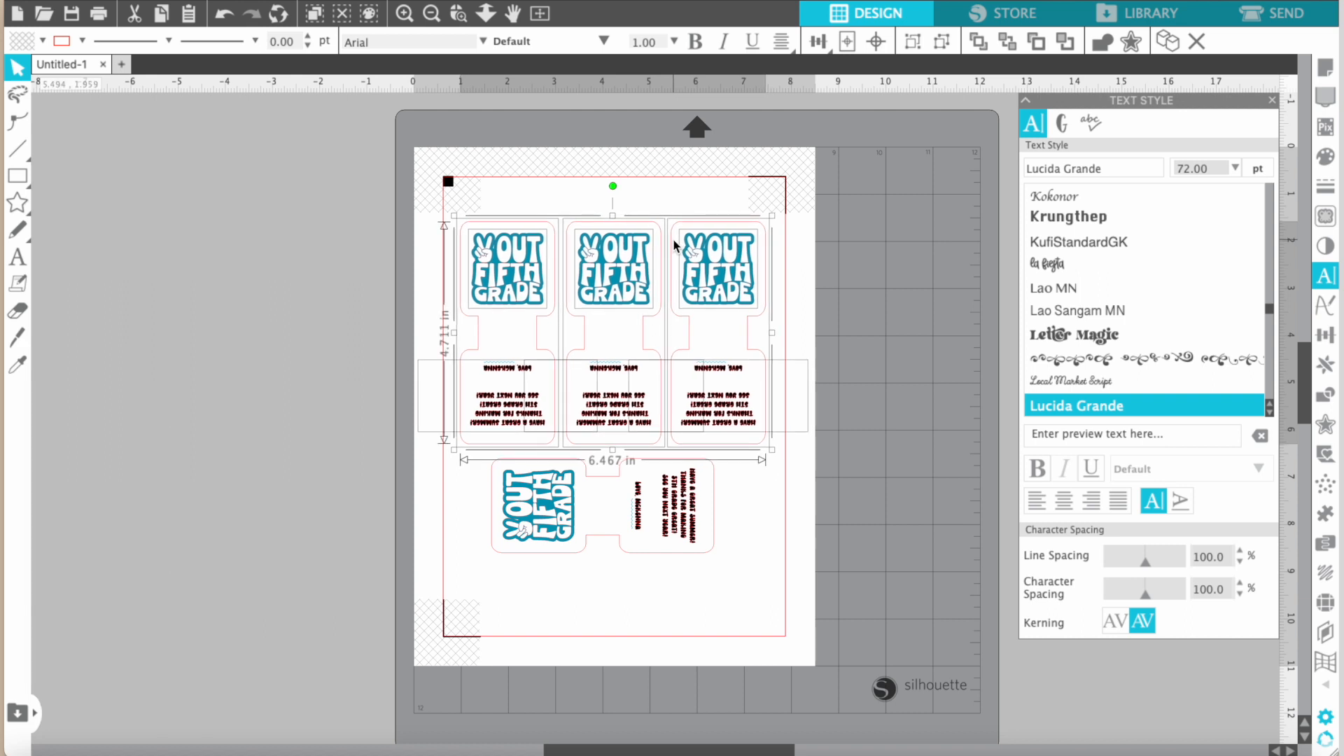
pyautogui.moveTo(471, 495); pyautogui.dragTo(734, 594)
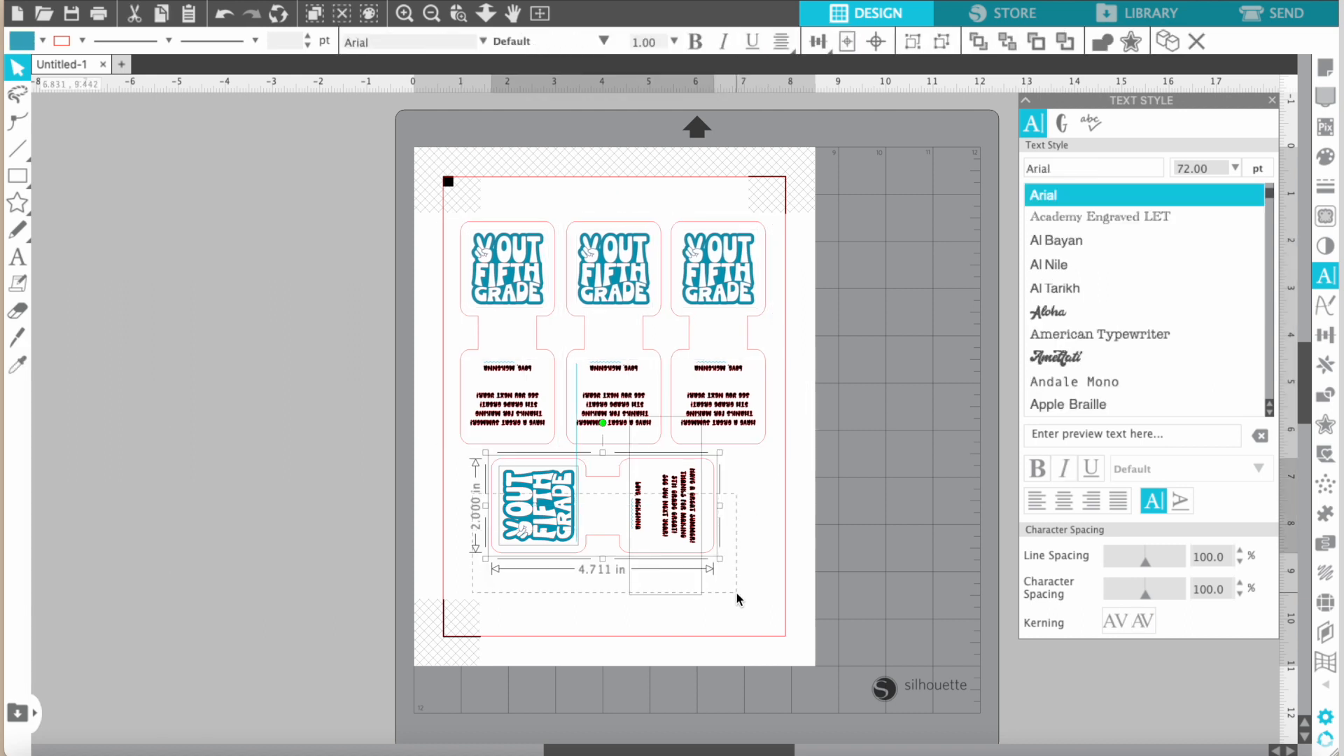
pyautogui.moveTo(688, 532); pyautogui.dragTo(698, 537)
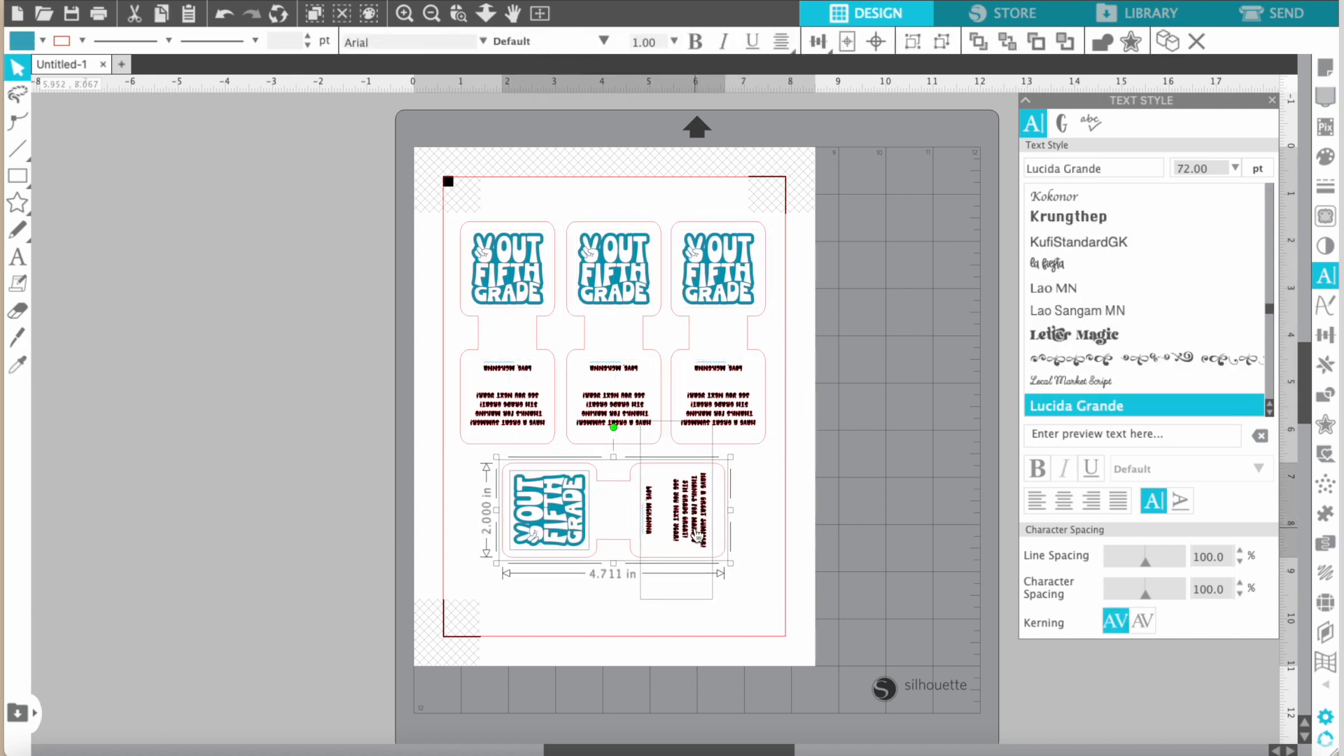
pyautogui.click(803, 521)
# Fill the first tag's outline shape with yellow-orange (FDC747), keeping its design and message separate.
pyautogui.scroll(-1, 801, 516)
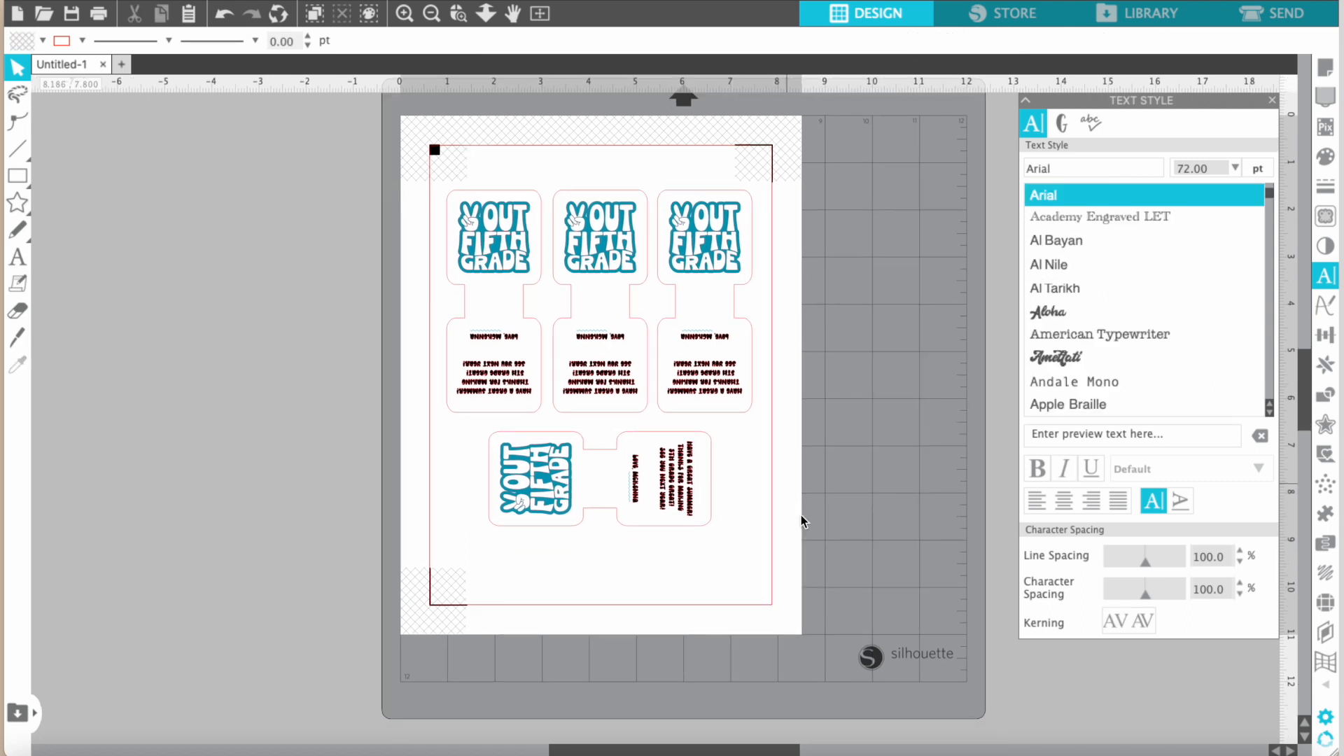
pyautogui.scroll(5, 801, 520)
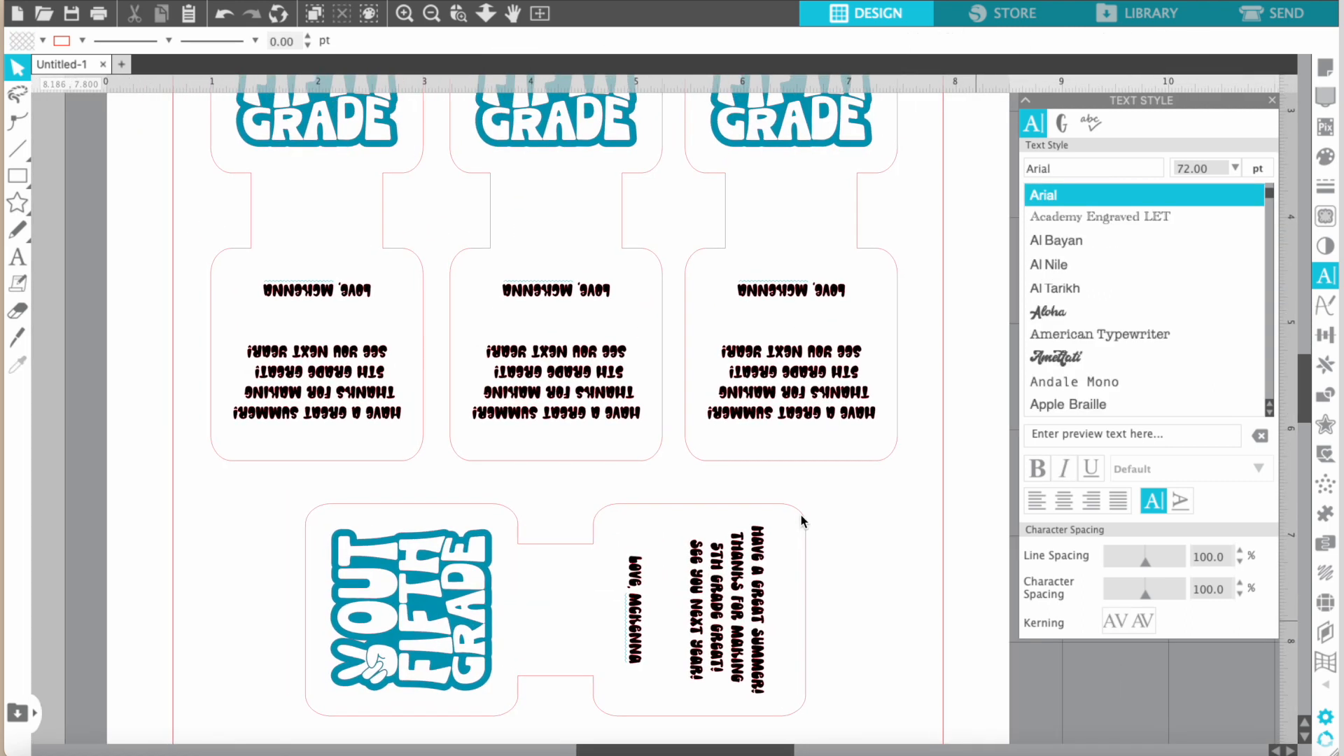
pyautogui.click(1328, 161)
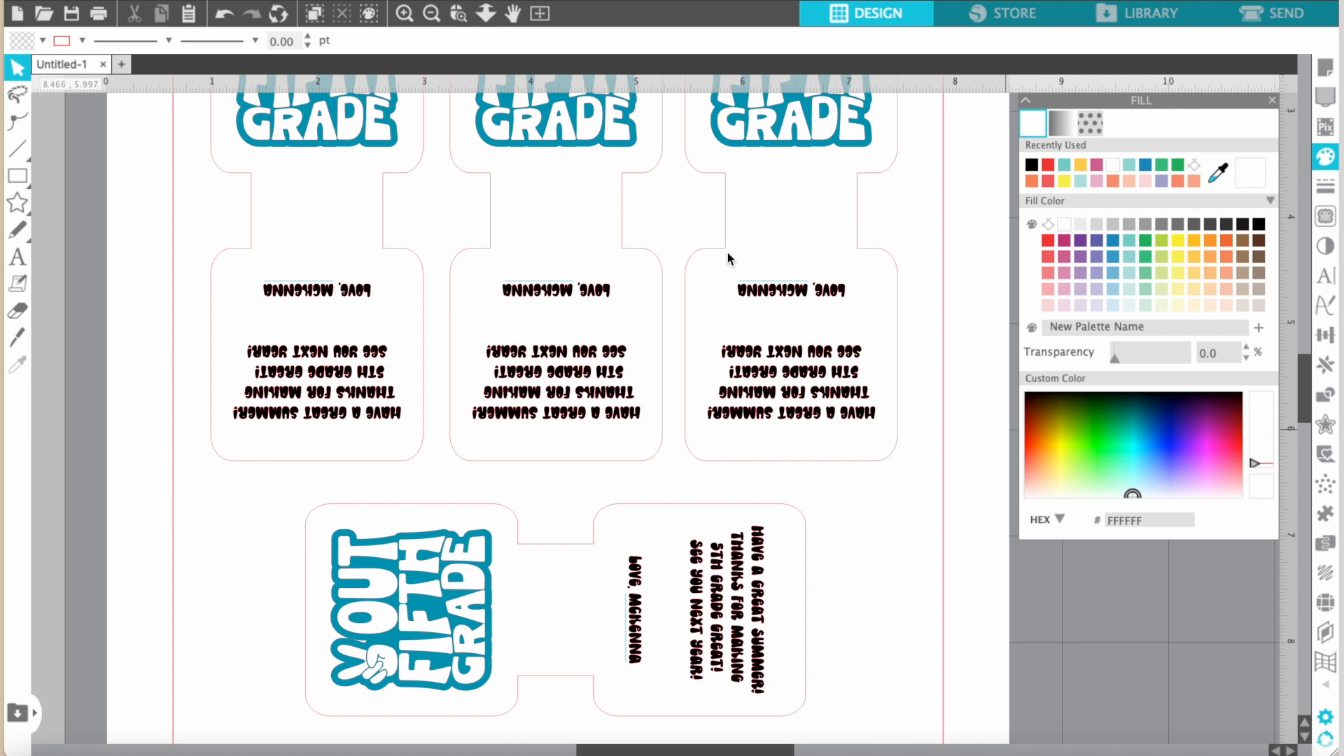
pyautogui.click(364, 298)
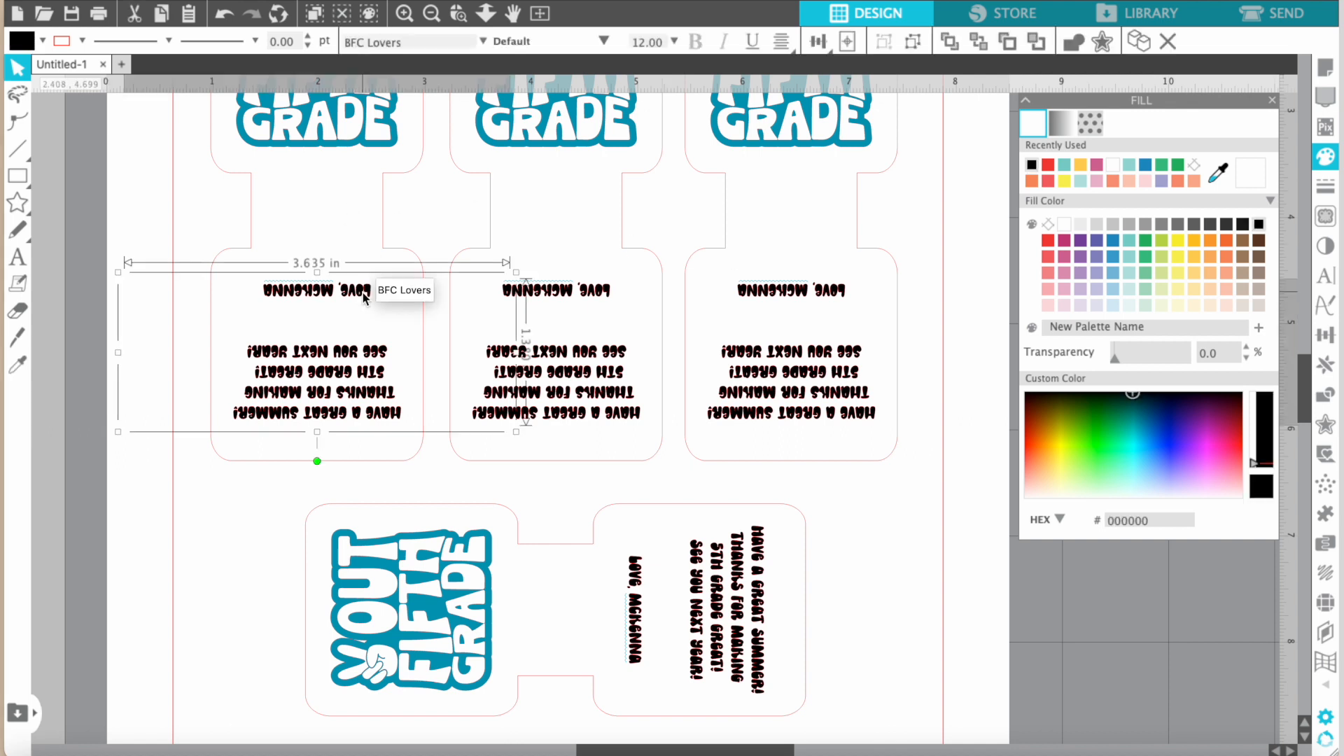
pyautogui.click(386, 206)
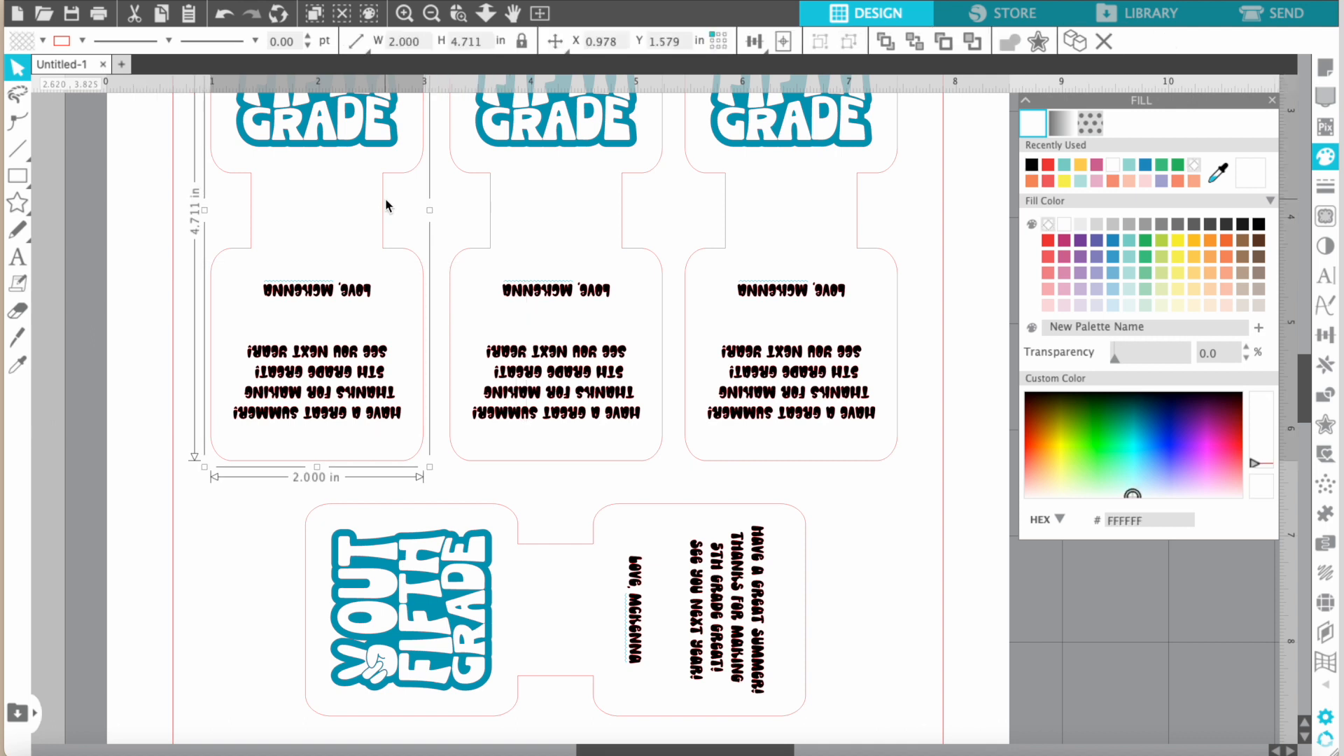
pyautogui.click(355, 153)
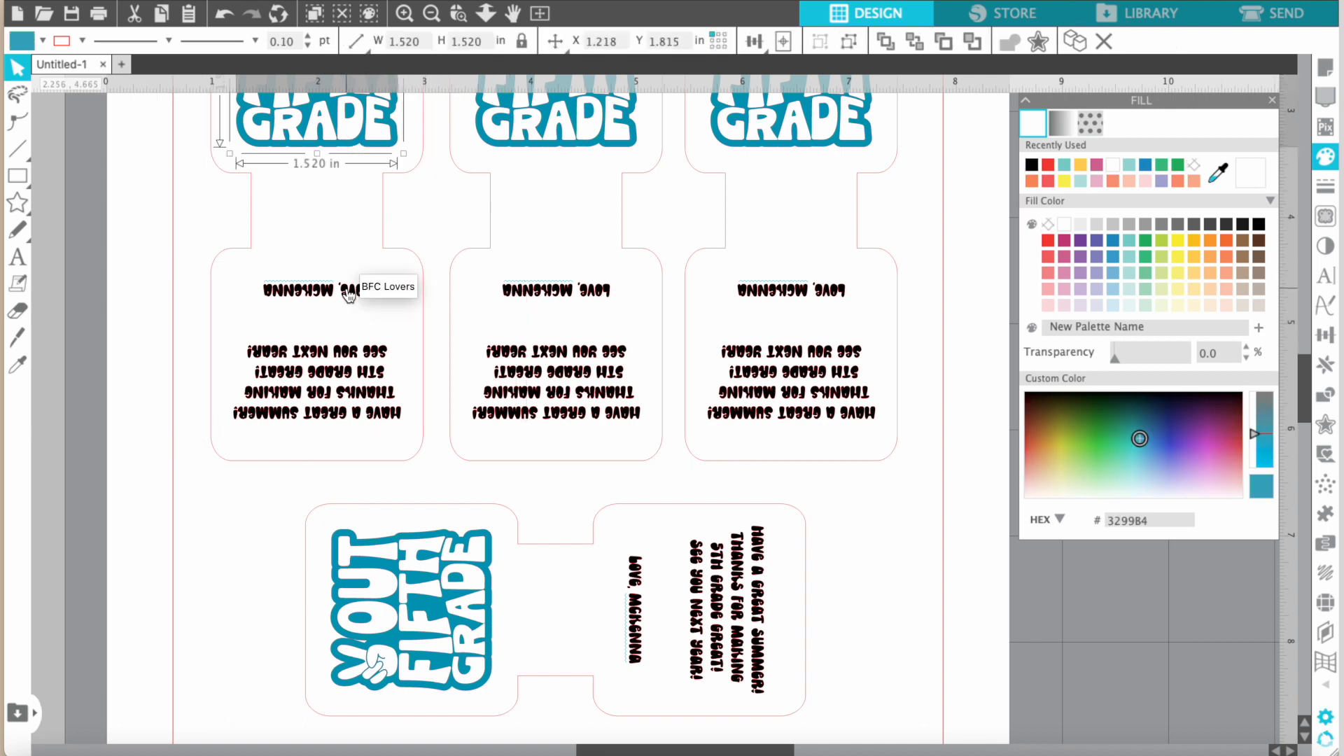
pyautogui.click(385, 205)
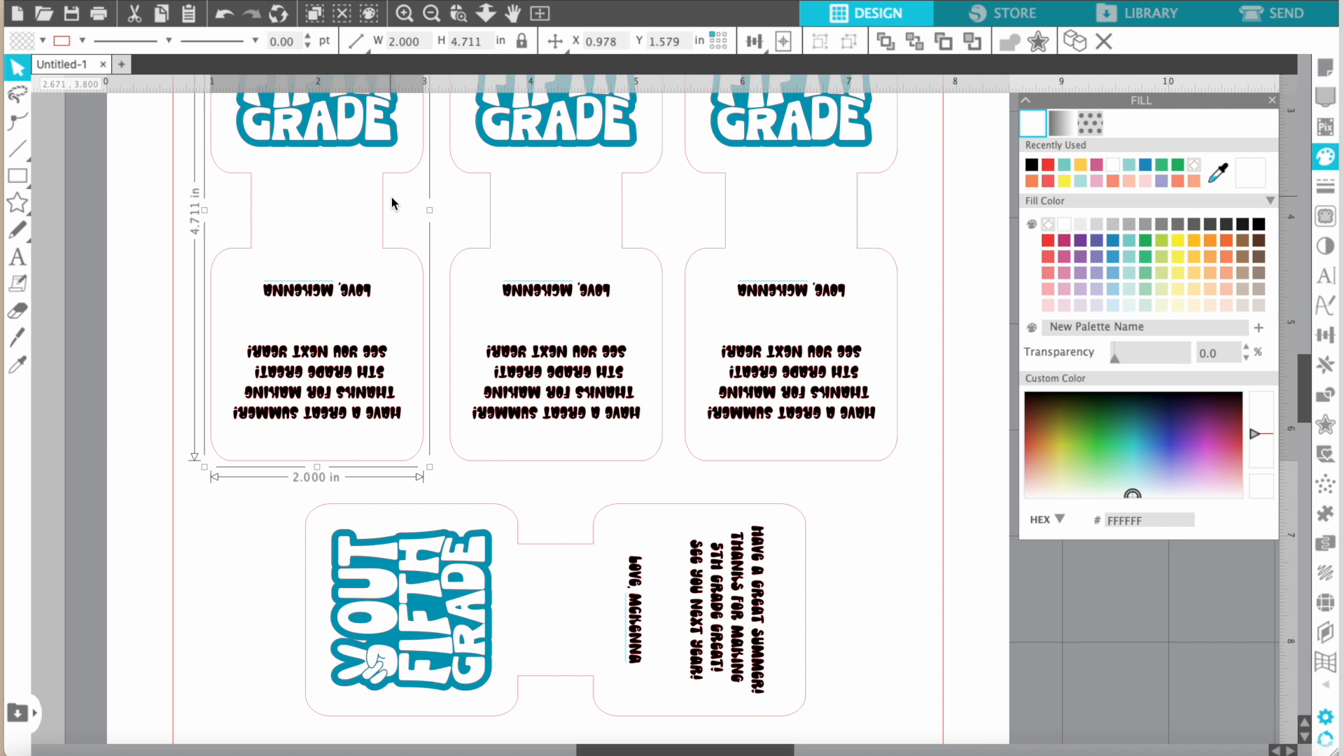
pyautogui.click(1081, 166)
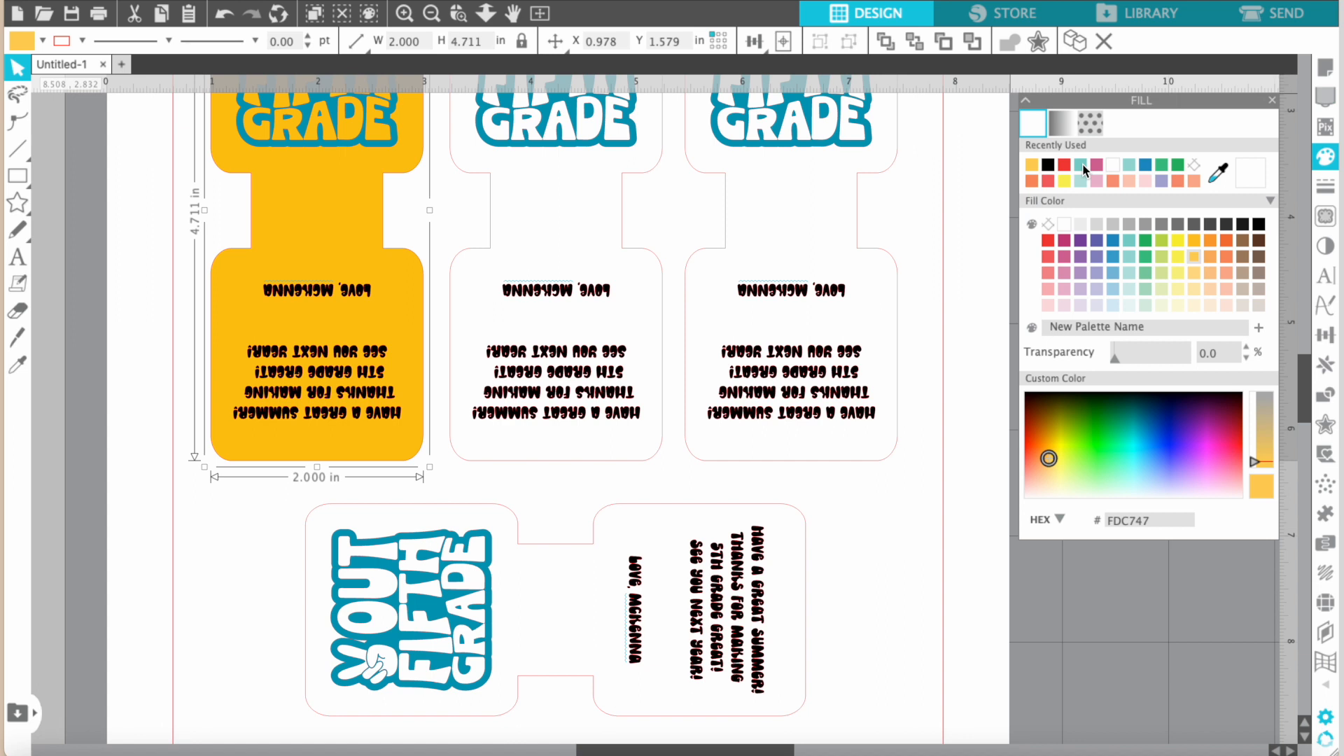
# Fill both the design and the message on the yellow-orange tag with white.
pyautogui.click(341, 143)
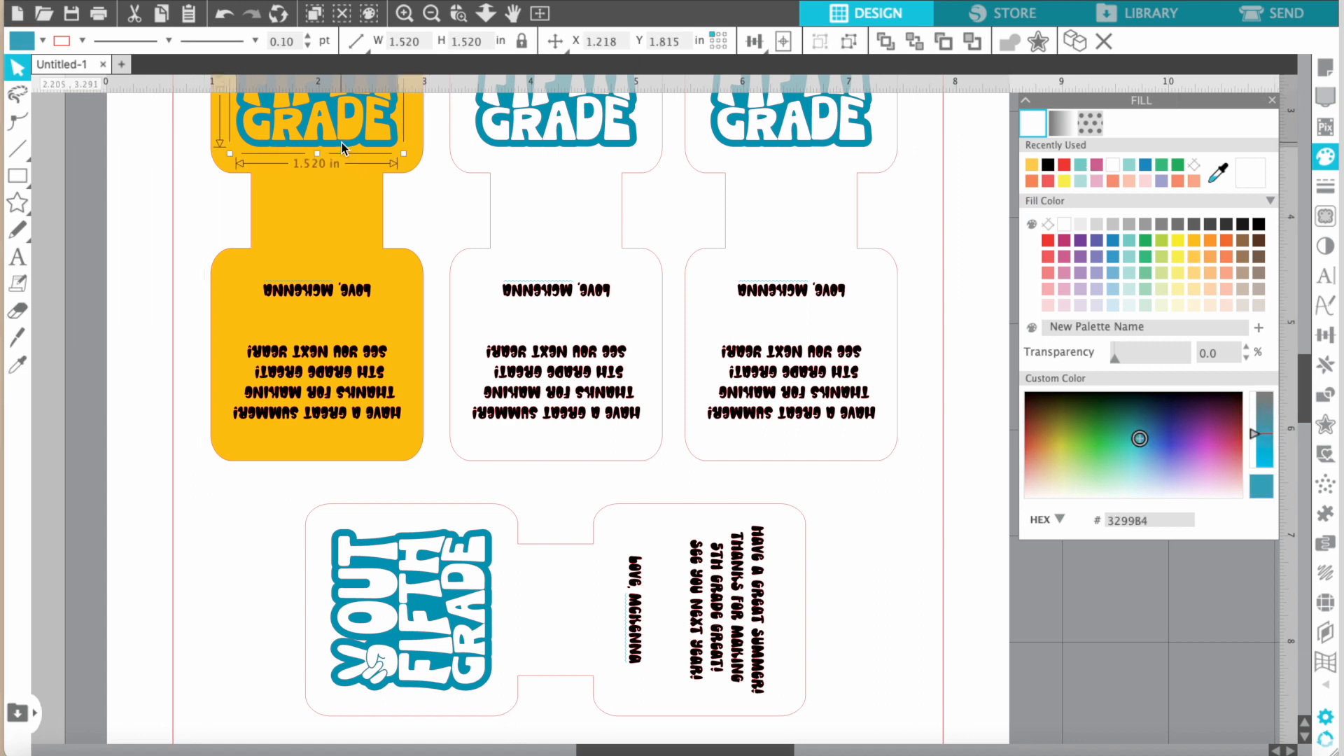
pyautogui.click(1112, 167)
pyautogui.scroll(5, 350, 271)
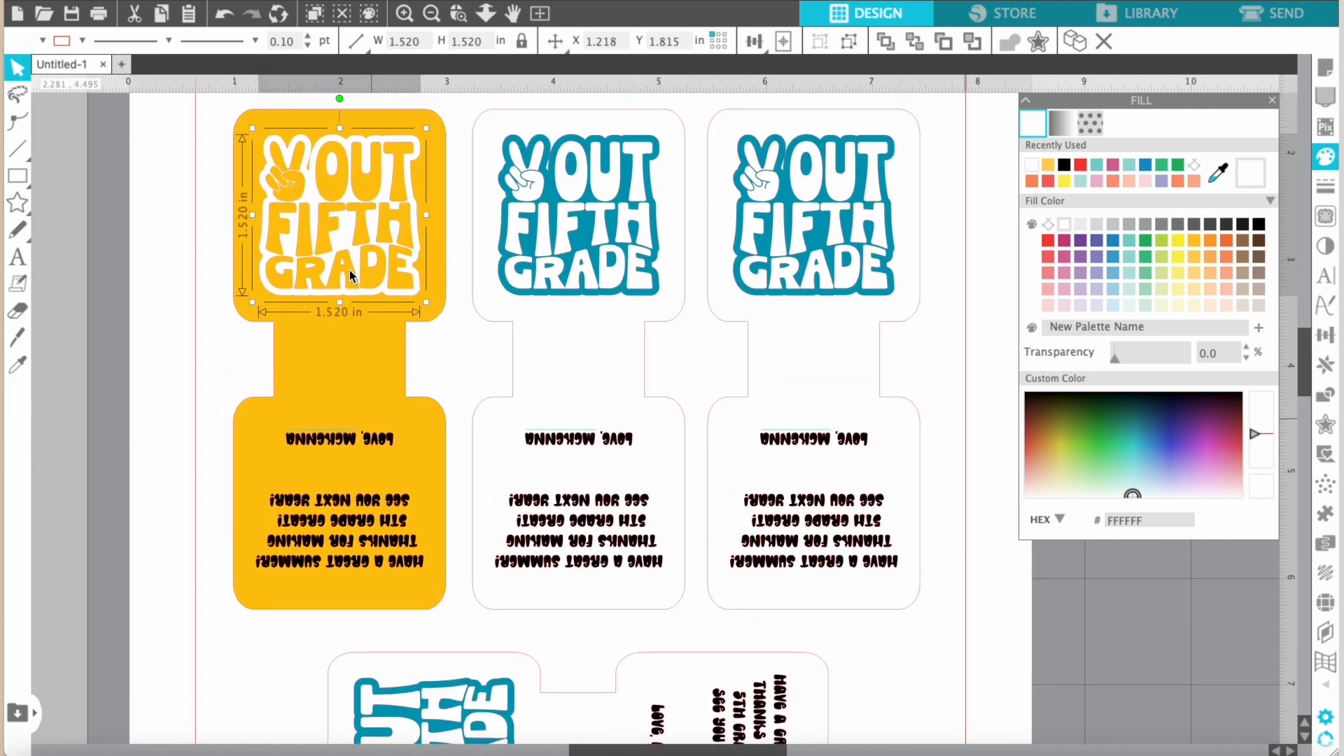
pyautogui.click(382, 441)
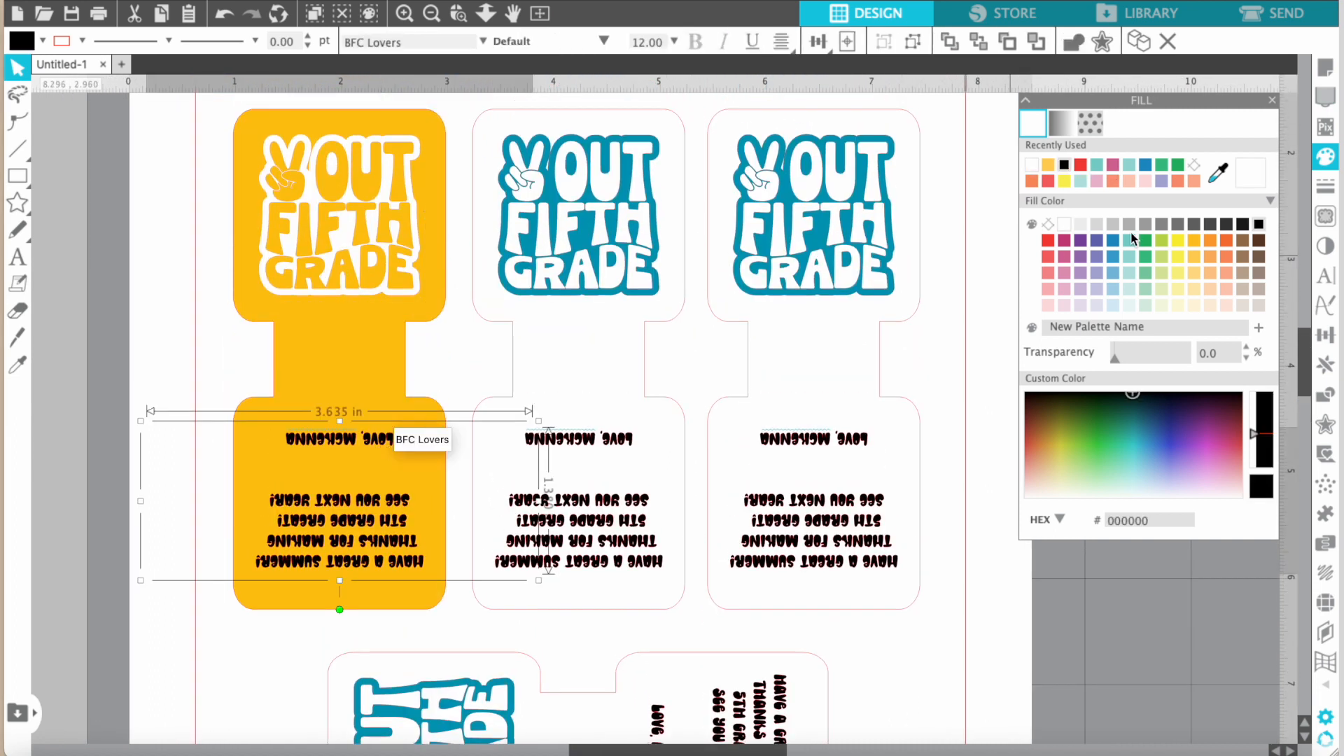
pyautogui.click(1032, 166)
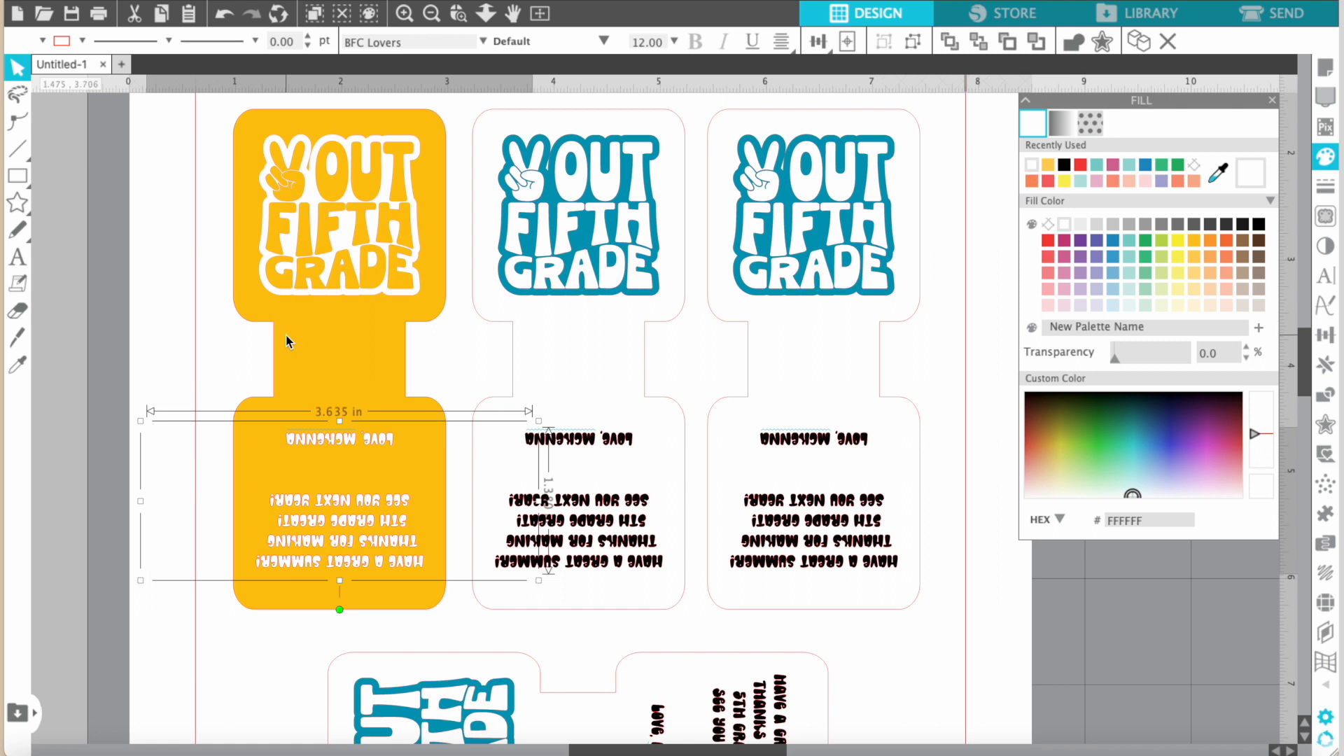
pyautogui.click(457, 344)
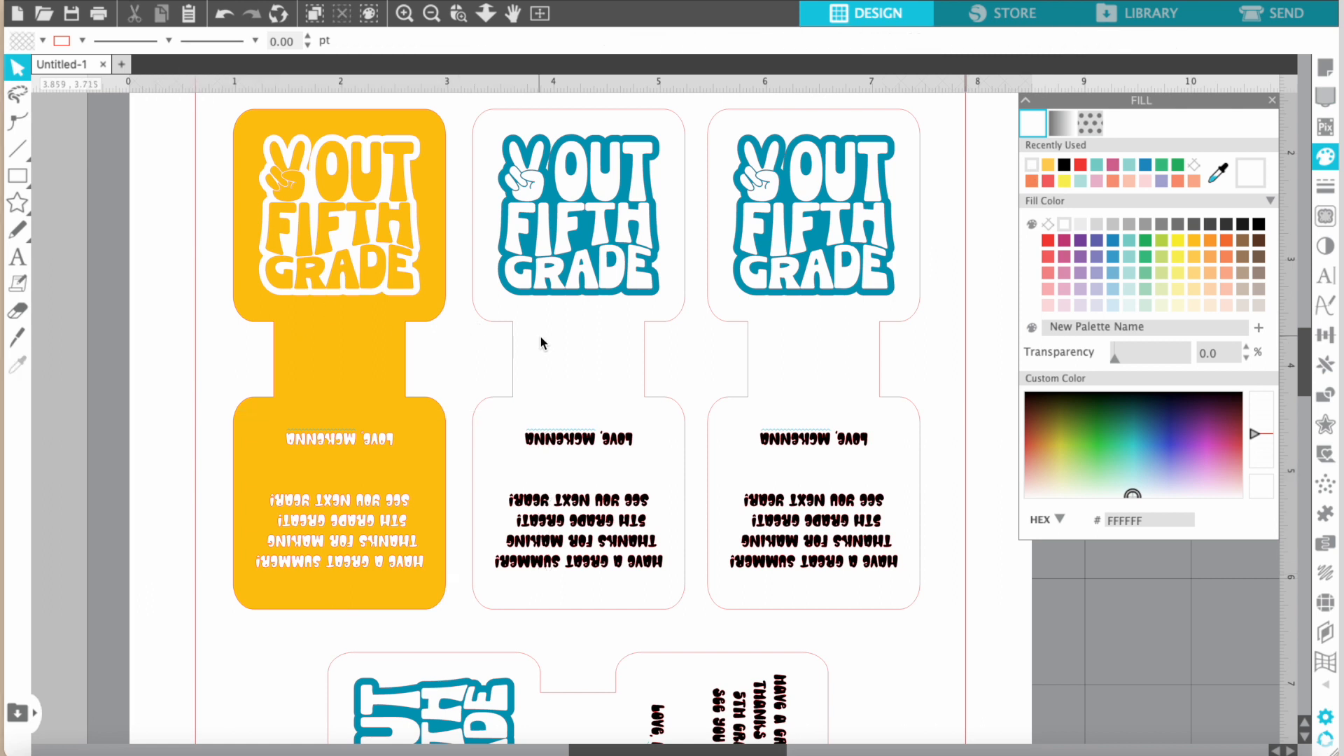
# Recolor the middle tag's design pink (D25F8F) and its message light pink (F2D5E3).
pyautogui.click(581, 239)
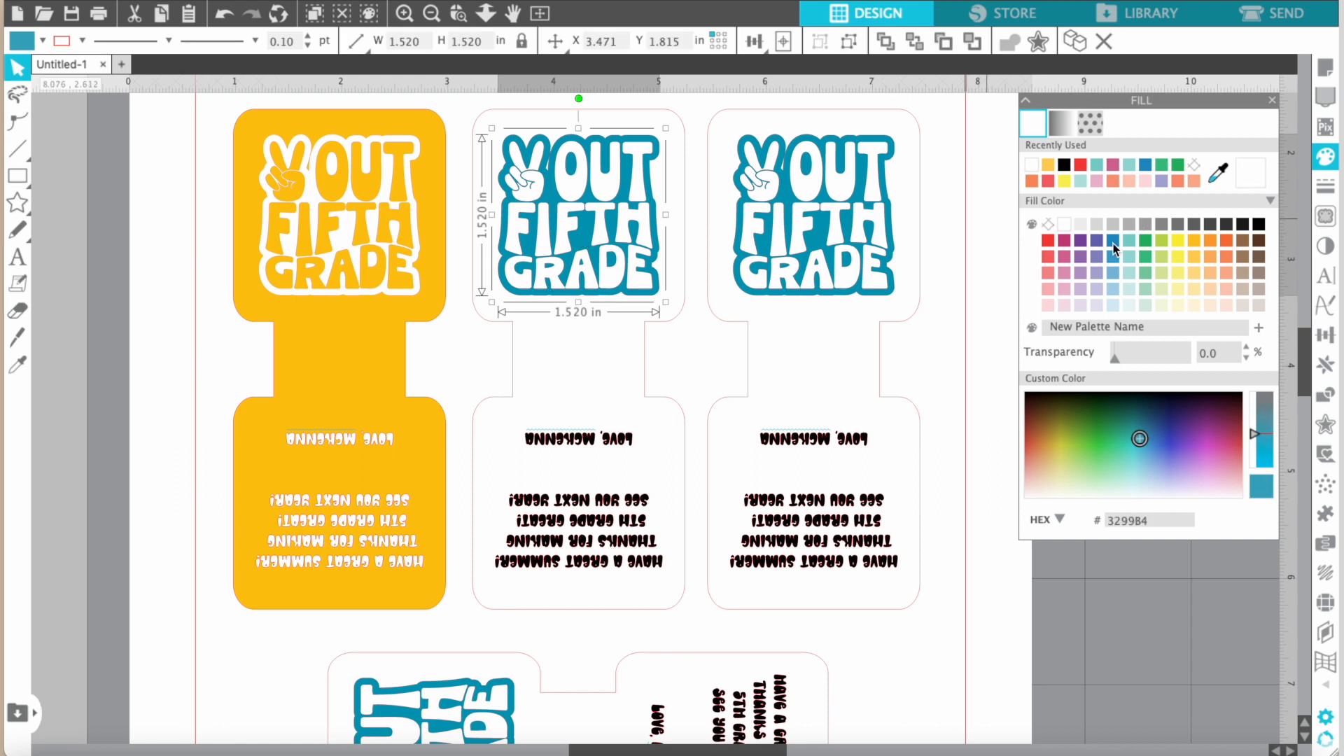
pyautogui.moveTo(1140, 441)
pyautogui.mouseDown()
pyautogui.moveTo(1220, 434)
pyautogui.moveTo(1213, 460)
pyautogui.moveTo(1228, 459)
pyautogui.mouseUp()
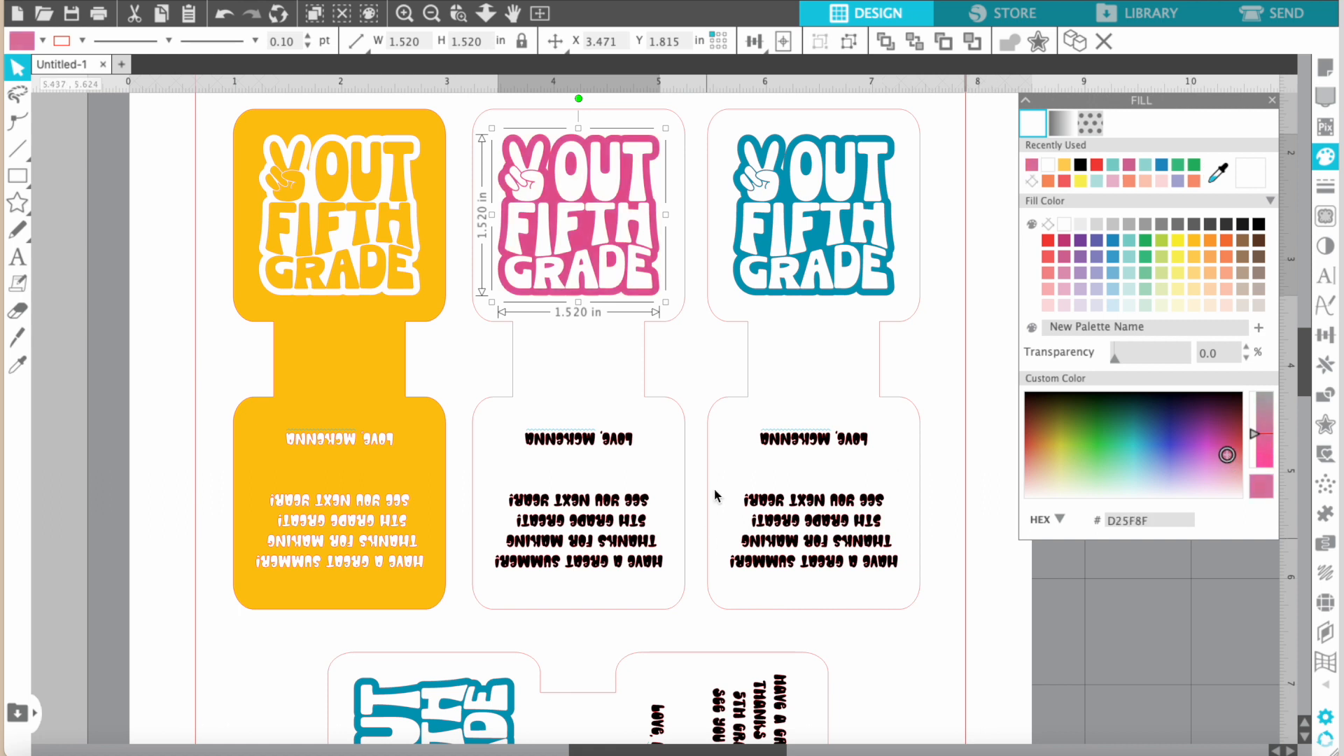
pyautogui.click(607, 442)
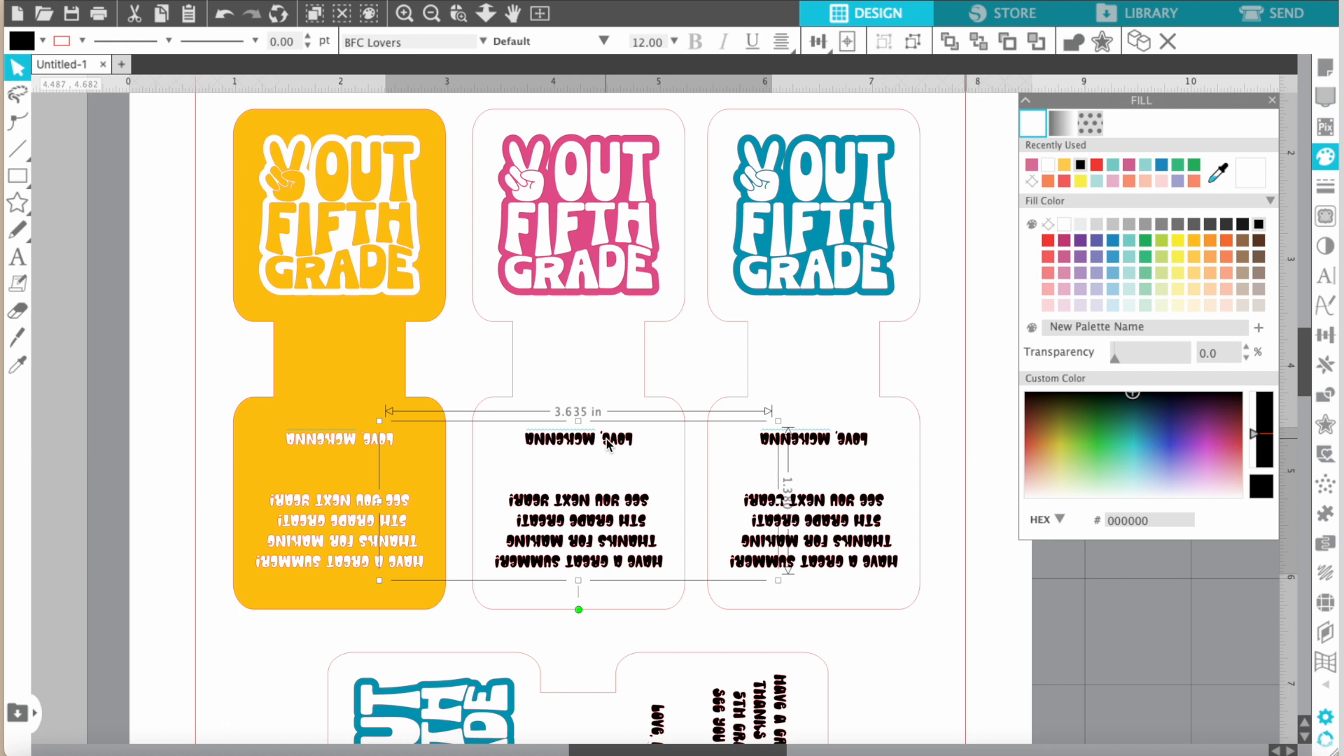
pyautogui.click(1062, 305)
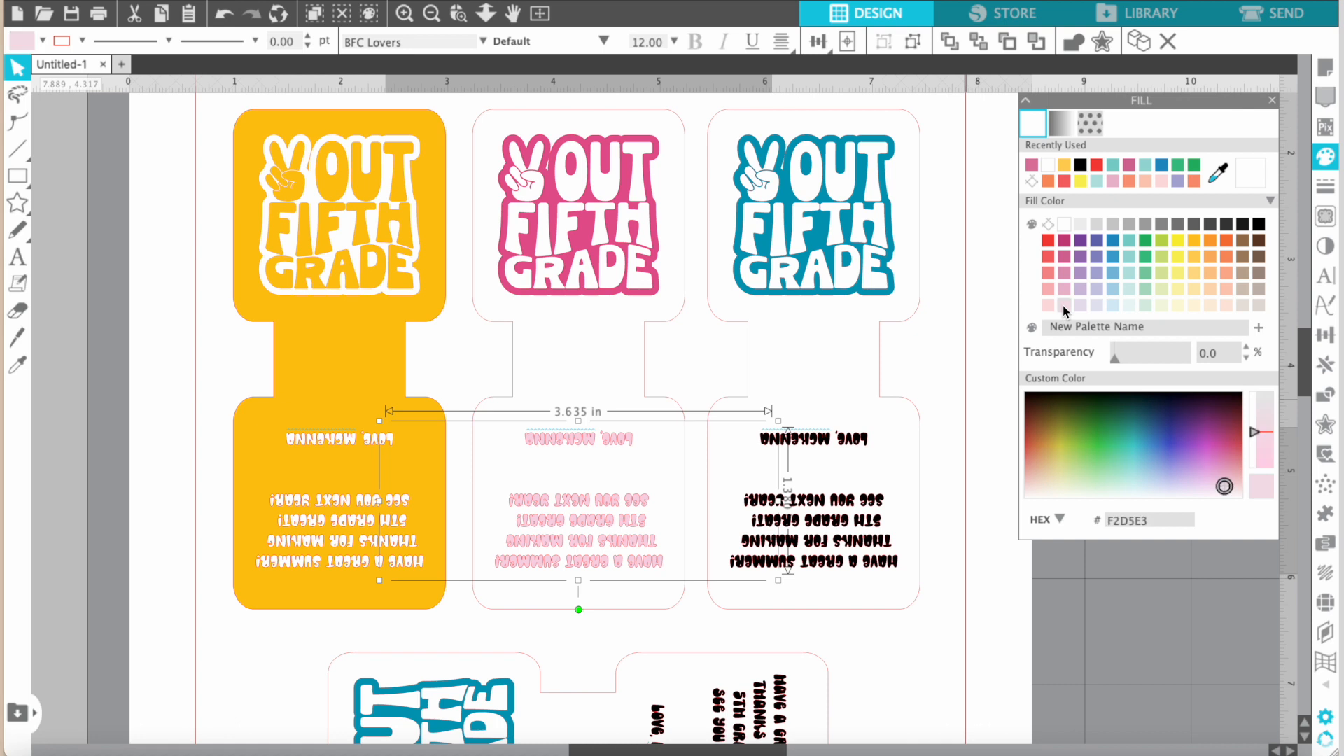
pyautogui.click(938, 359)
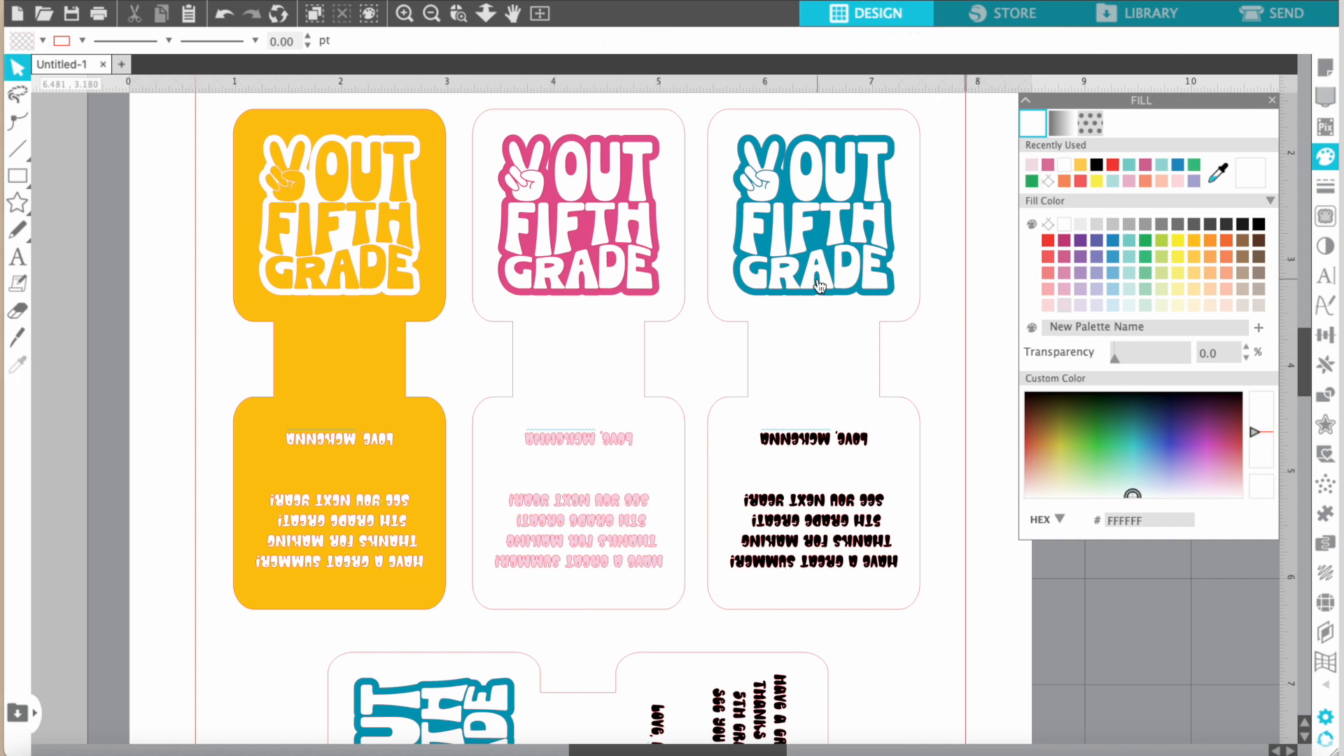
# Fill the design on the third tag in the row with red.
pyautogui.click(822, 238)
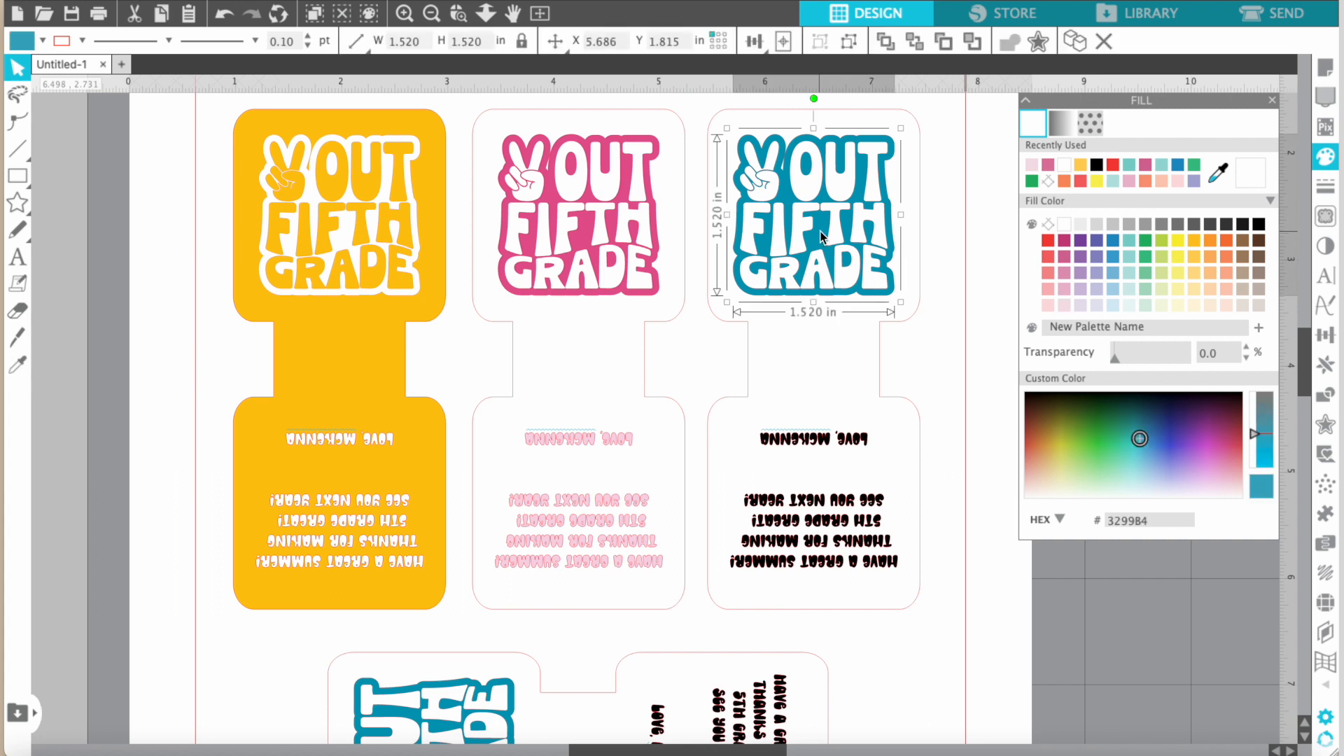
pyautogui.click(1051, 242)
pyautogui.click(849, 440)
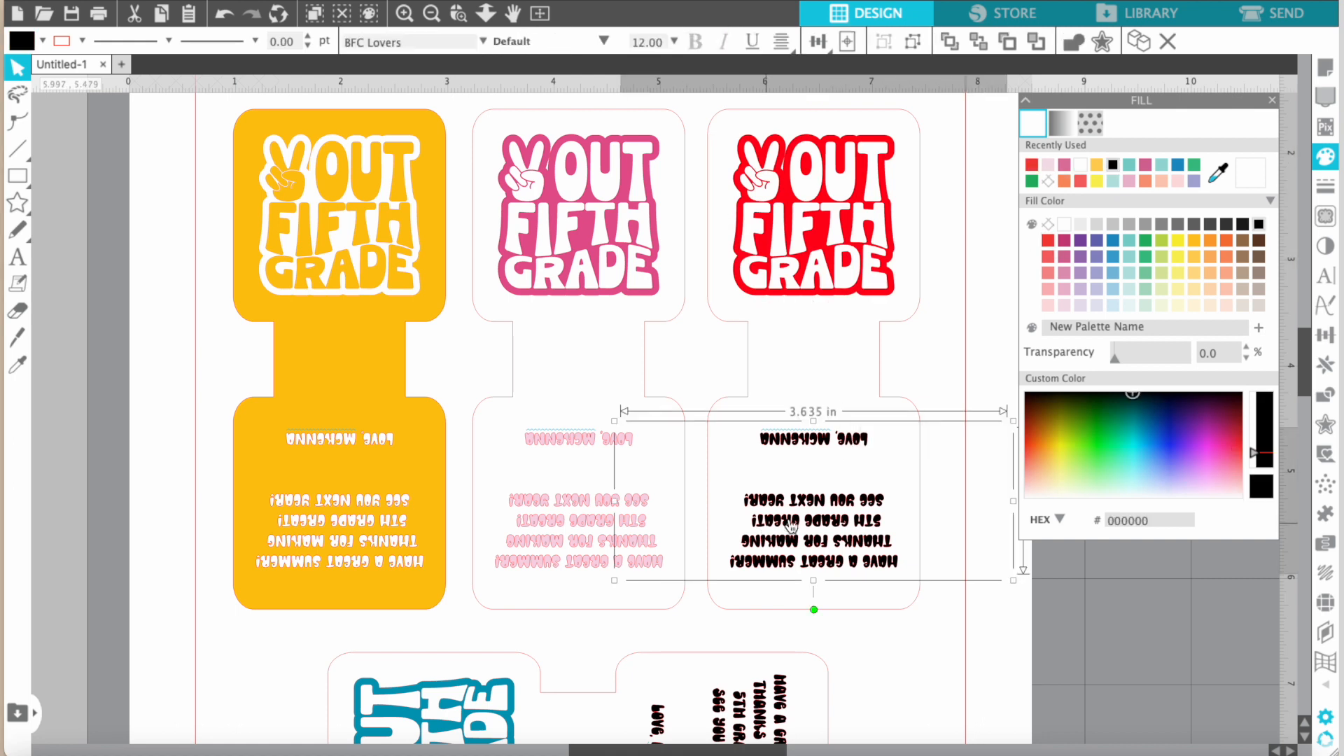
pyautogui.click(908, 616)
# Fill the sideways tag's outline shape with light orange and fine-tune the color to peach (FAB080).
pyautogui.scroll(-5, 910, 653)
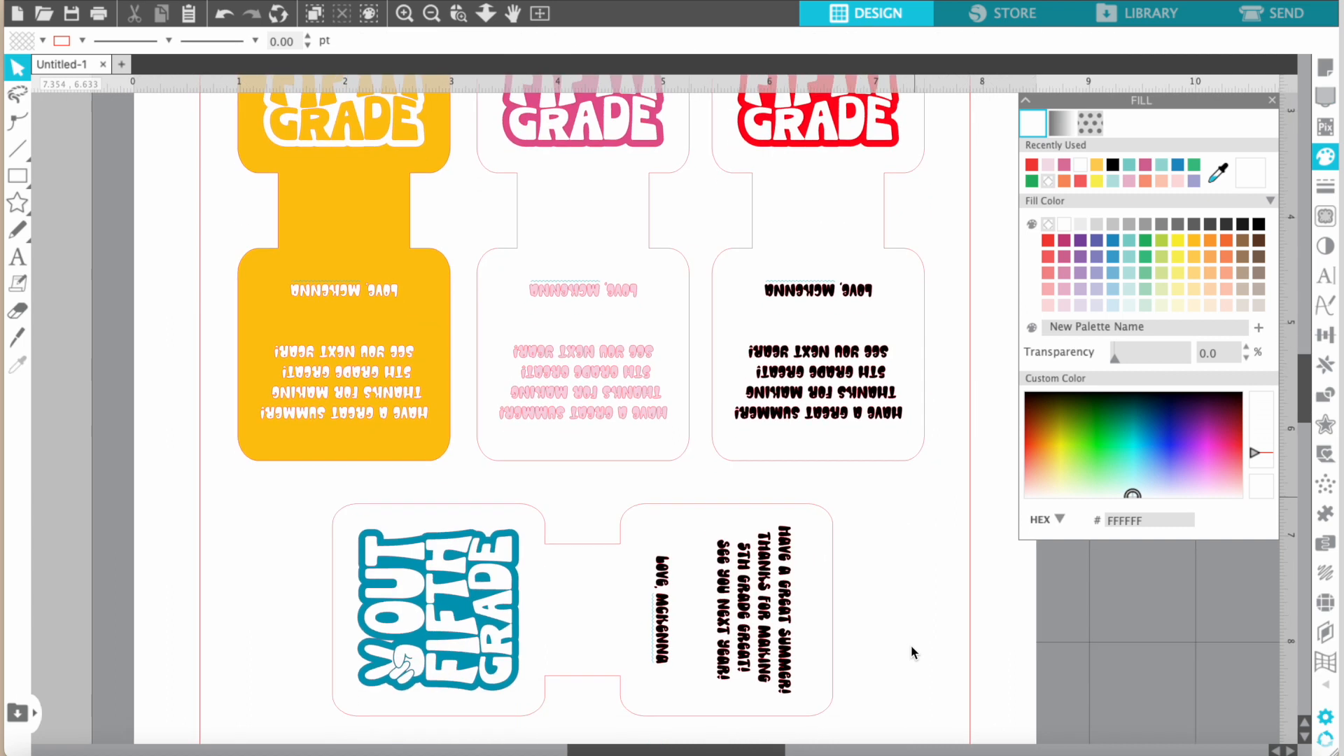
pyautogui.click(569, 673)
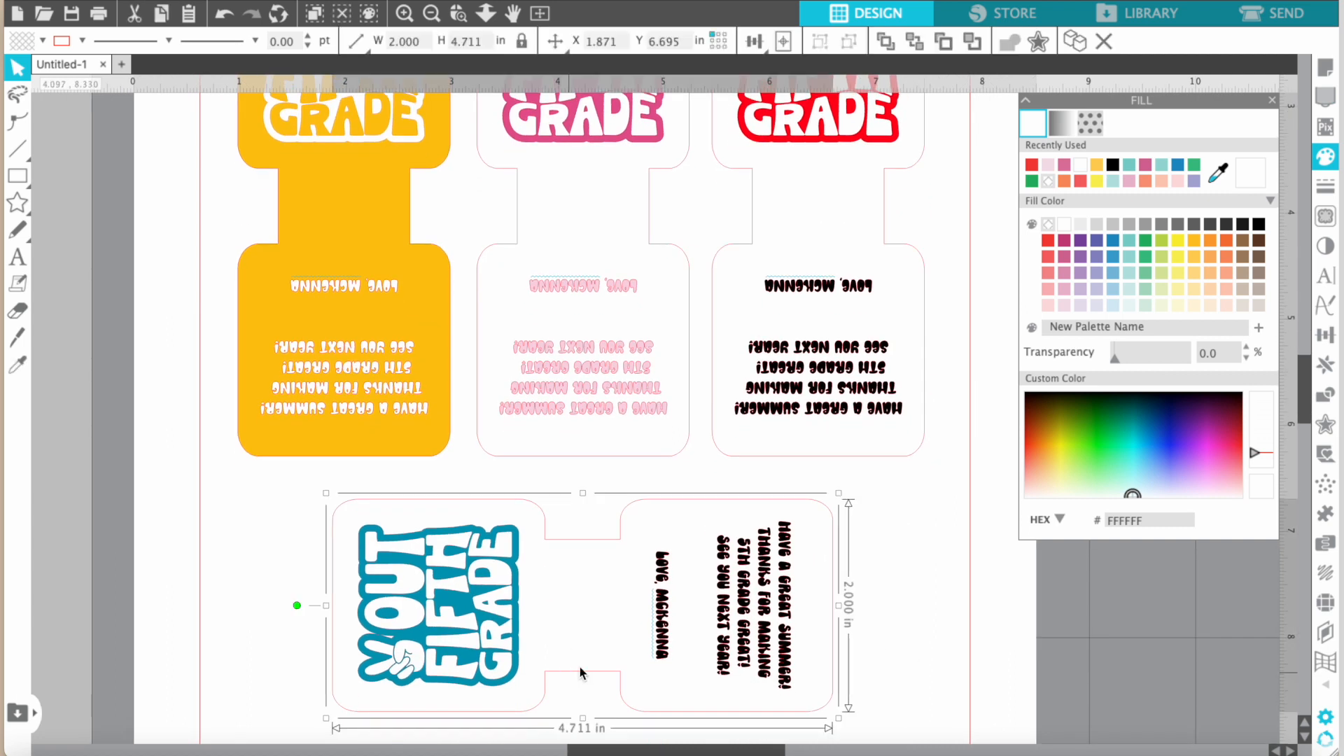
pyautogui.click(1210, 272)
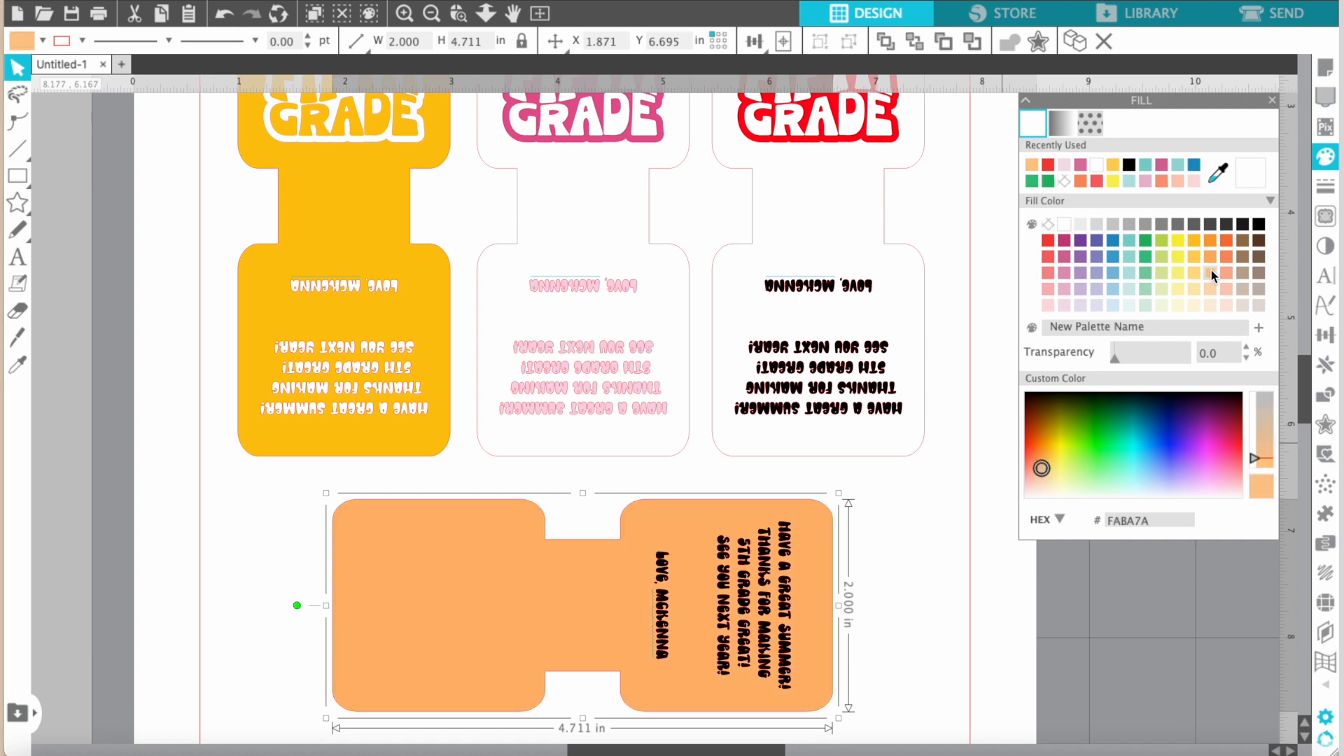
pyautogui.moveTo(1041, 471); pyautogui.dragTo(1038, 474)
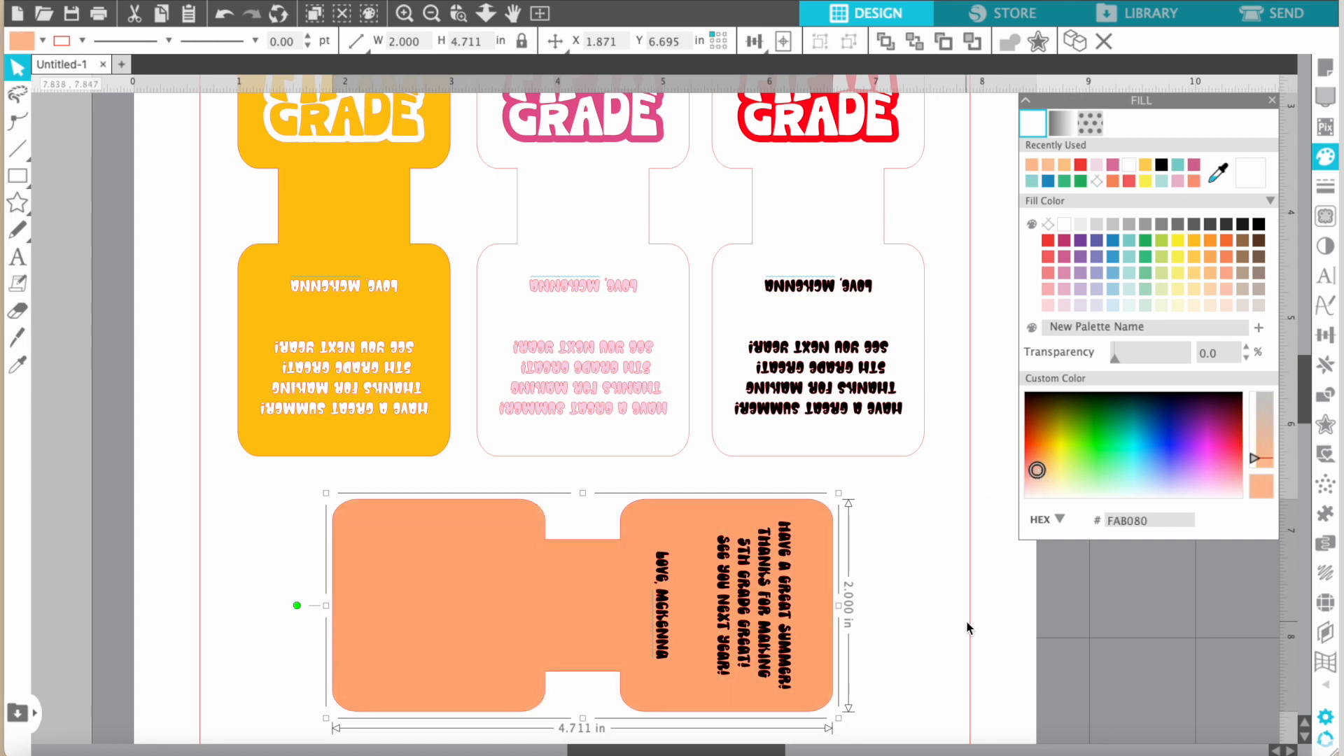
# Send the sideways tag's peach outline shape behind its Peace Out Fifth Grade design.
pyautogui.click(935, 640)
pyautogui.press('super+minus')
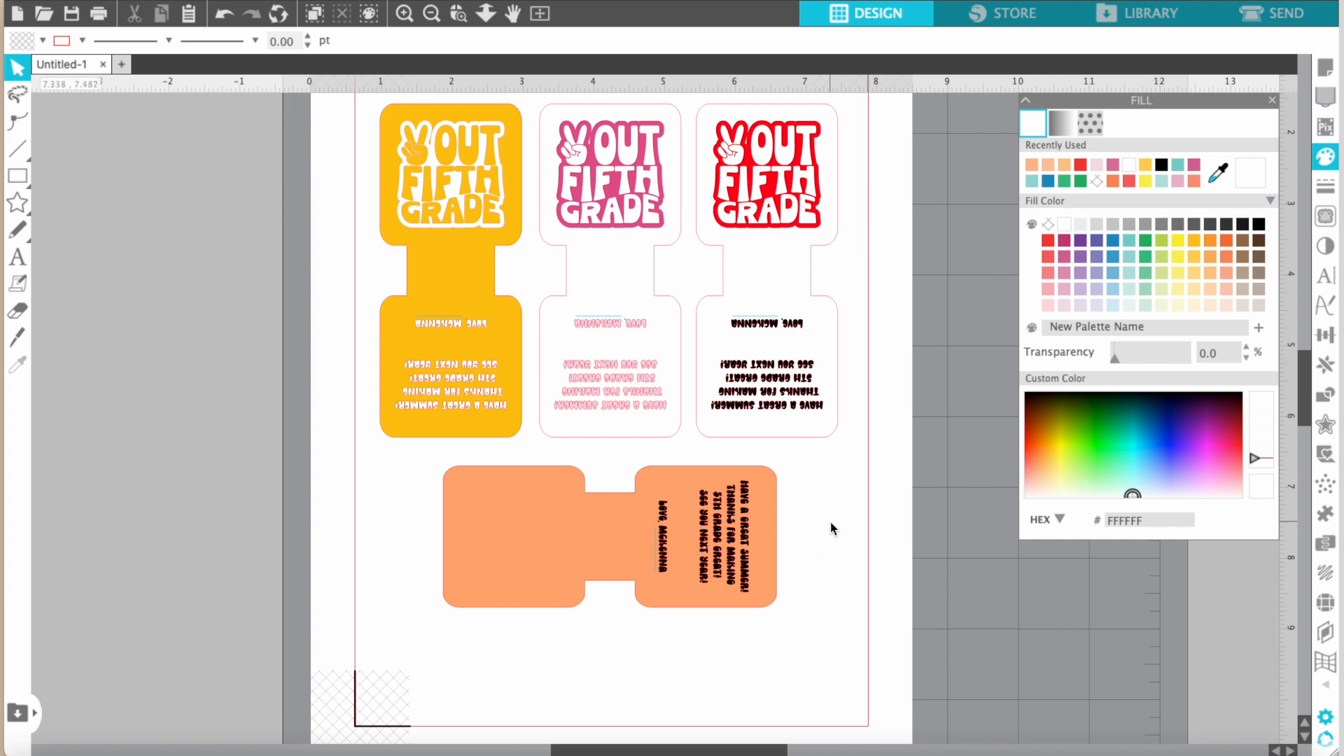
pyautogui.click(459, 594)
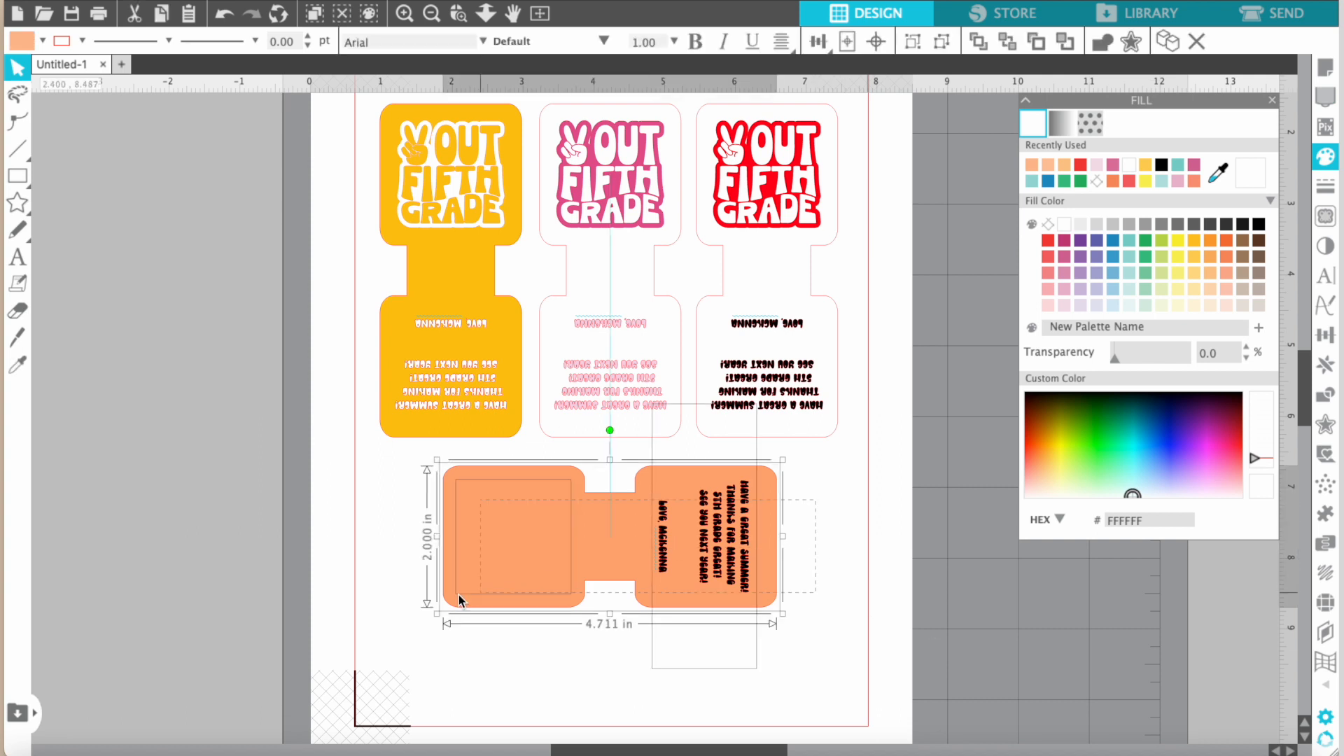
pyautogui.click(420, 615)
pyautogui.click(550, 552)
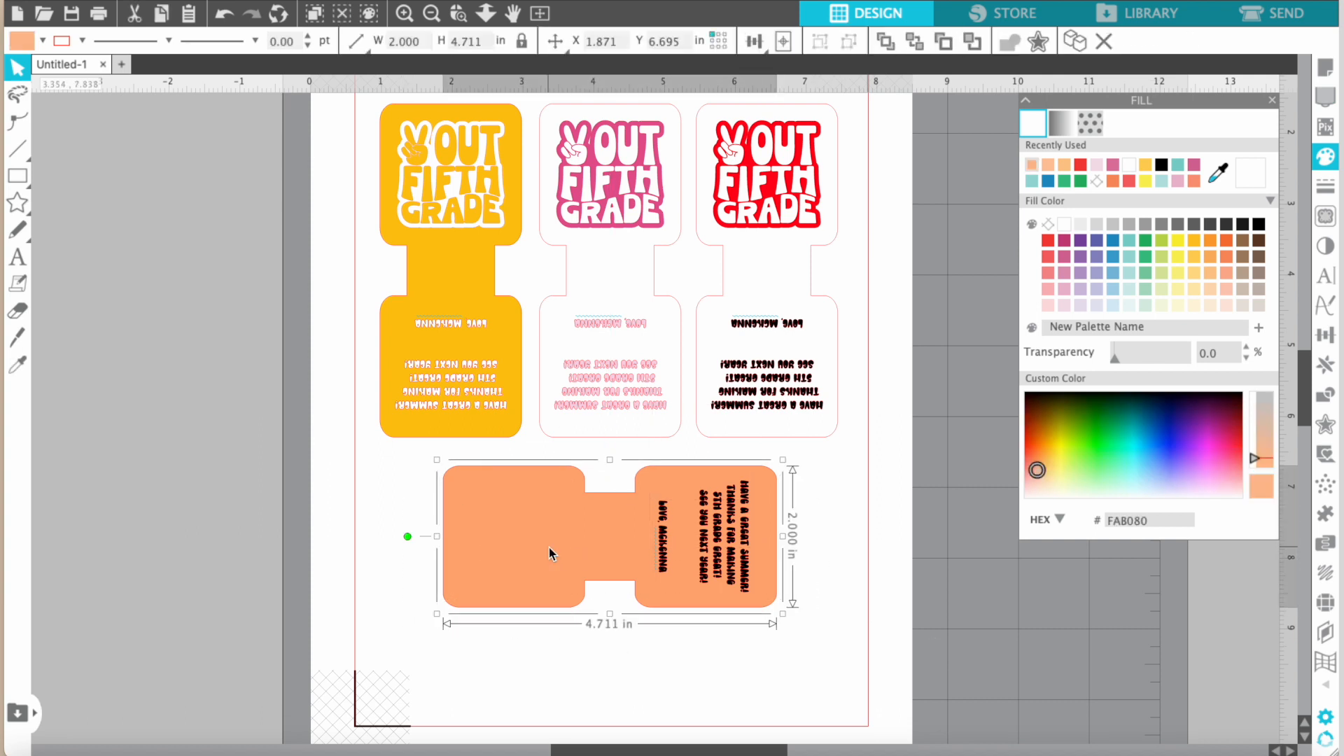
pyautogui.press('b')
pyautogui.click(591, 648)
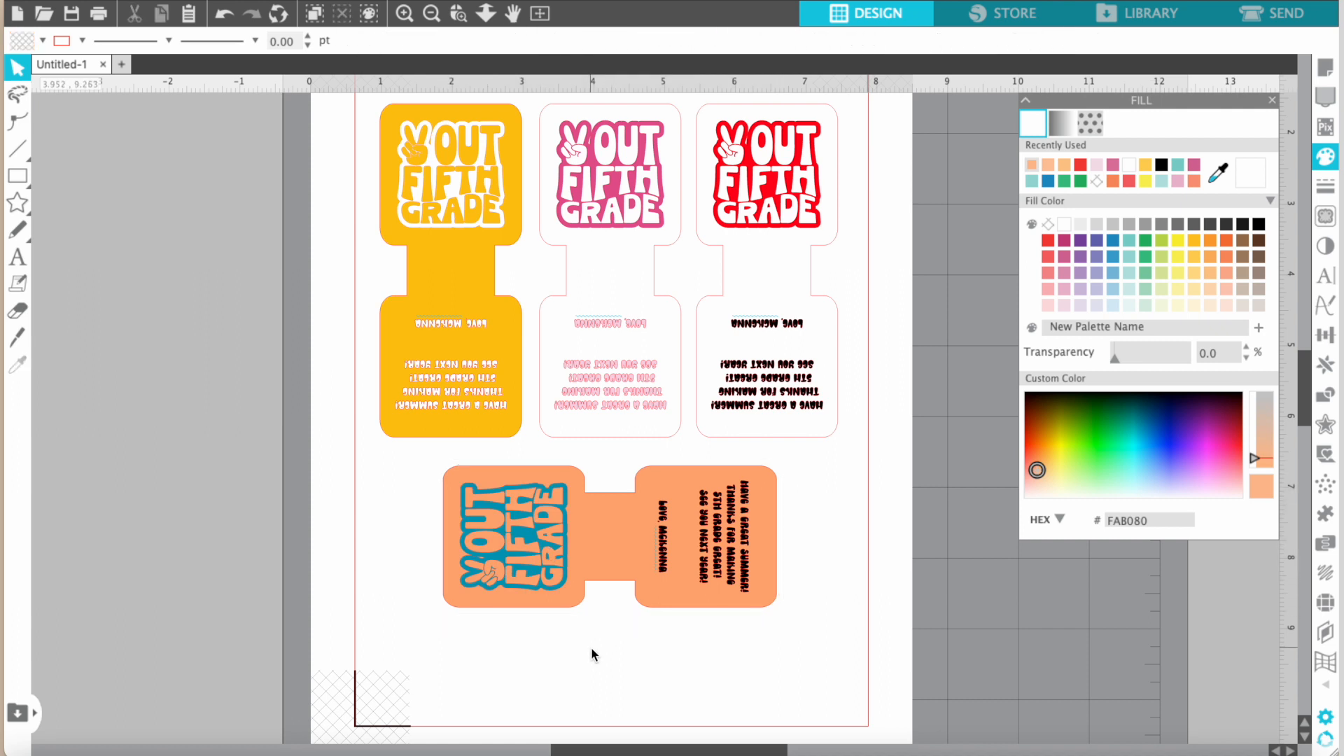
# Try a white fill on the sideways tag's Peace Out Fifth Grade design.
pyautogui.click(505, 553)
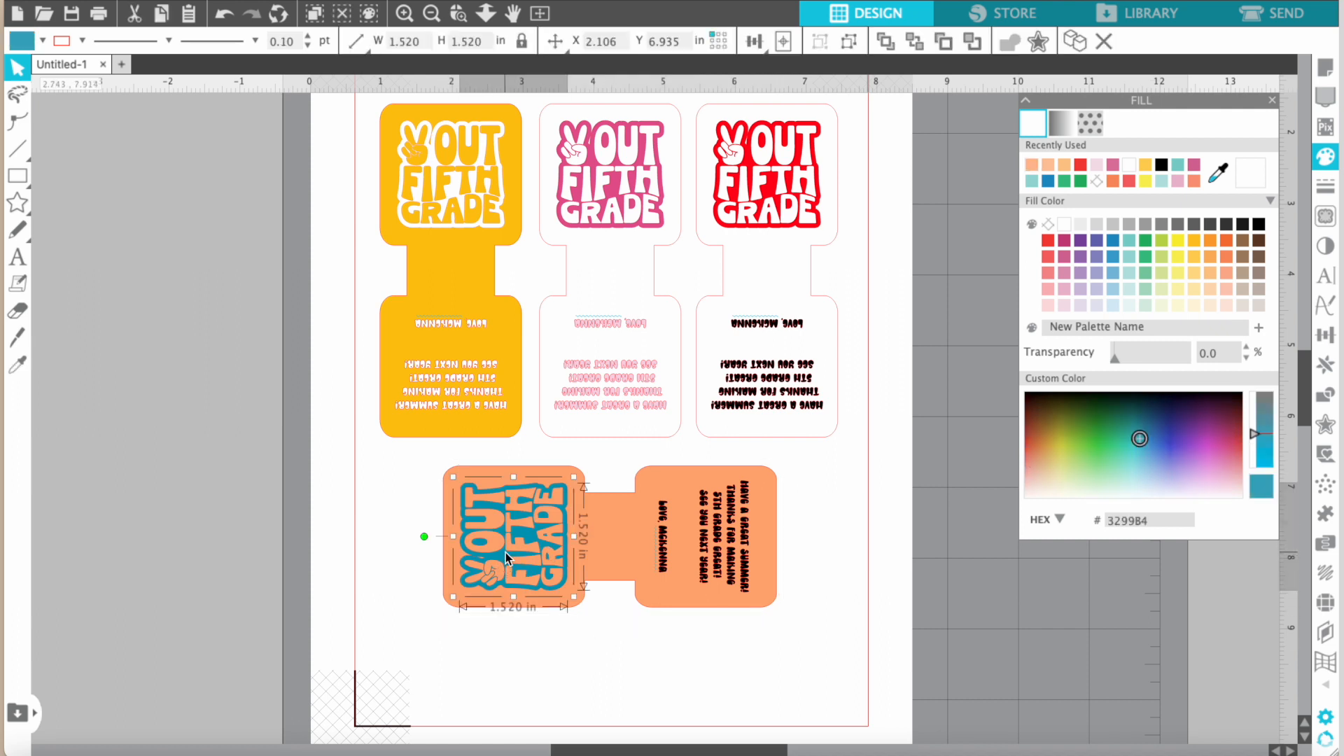
pyautogui.click(1128, 166)
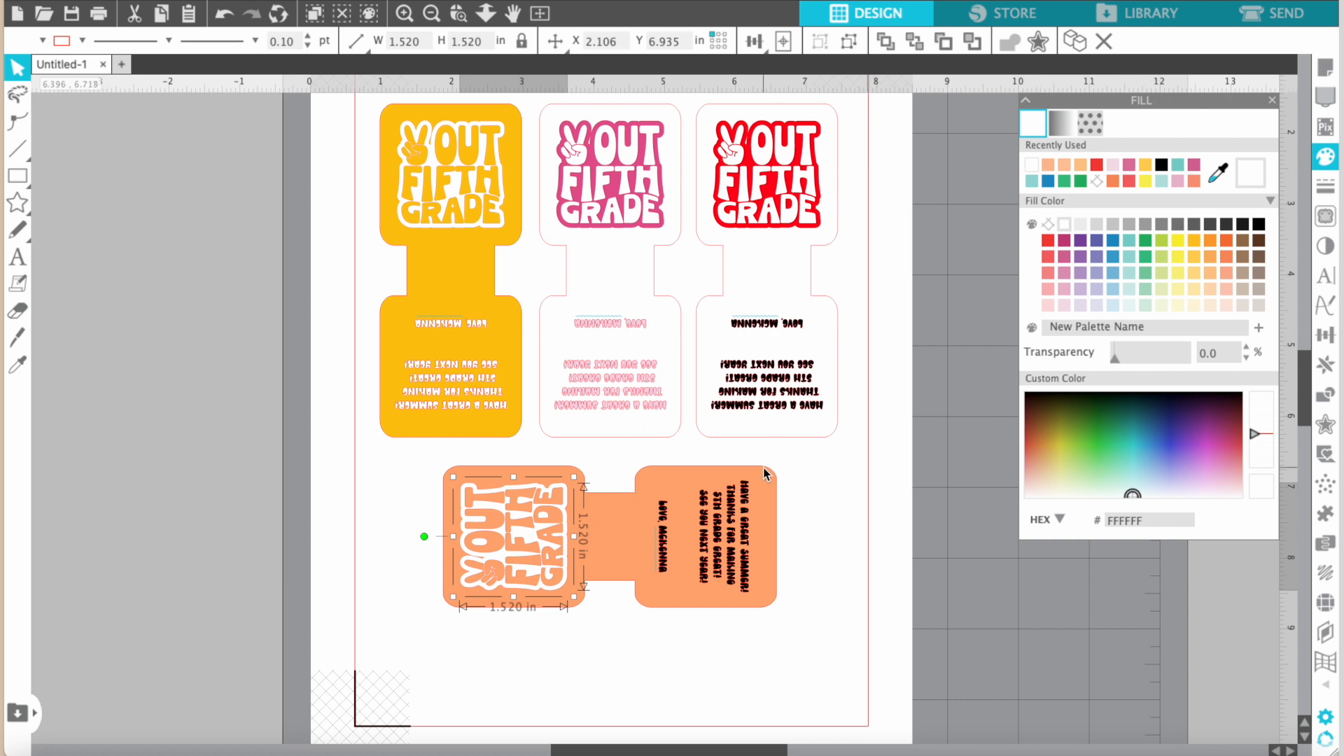
pyautogui.click(715, 557)
pyautogui.click(617, 635)
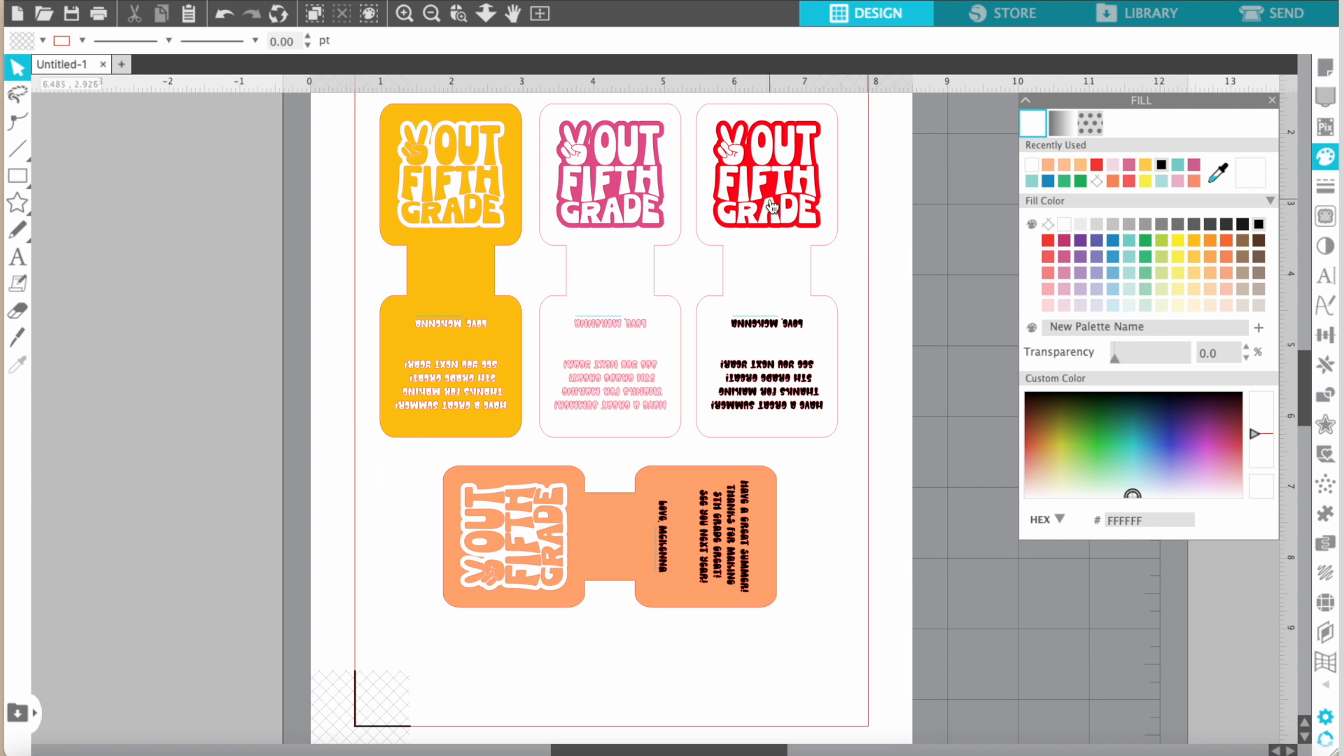
# Undo the white fill on the sideways tag's design.
pyautogui.press('super+z')
pyautogui.press('super+z')
pyautogui.press('super+z')
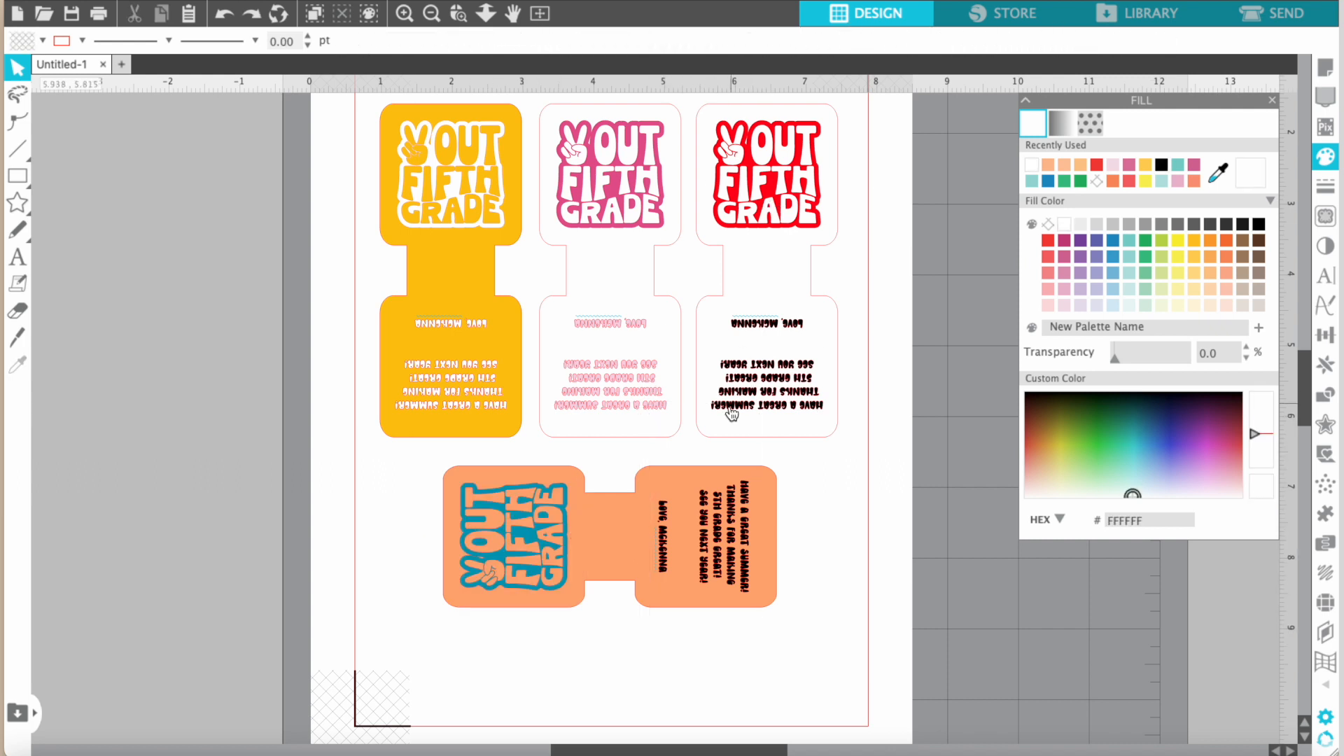
# Fill the outline shapes of both the yellow-orange tag and the sideways peach tag with white.
pyautogui.click(596, 556)
pyautogui.keyDown('shift'); pyautogui.click(440, 266); pyautogui.keyUp('shift')
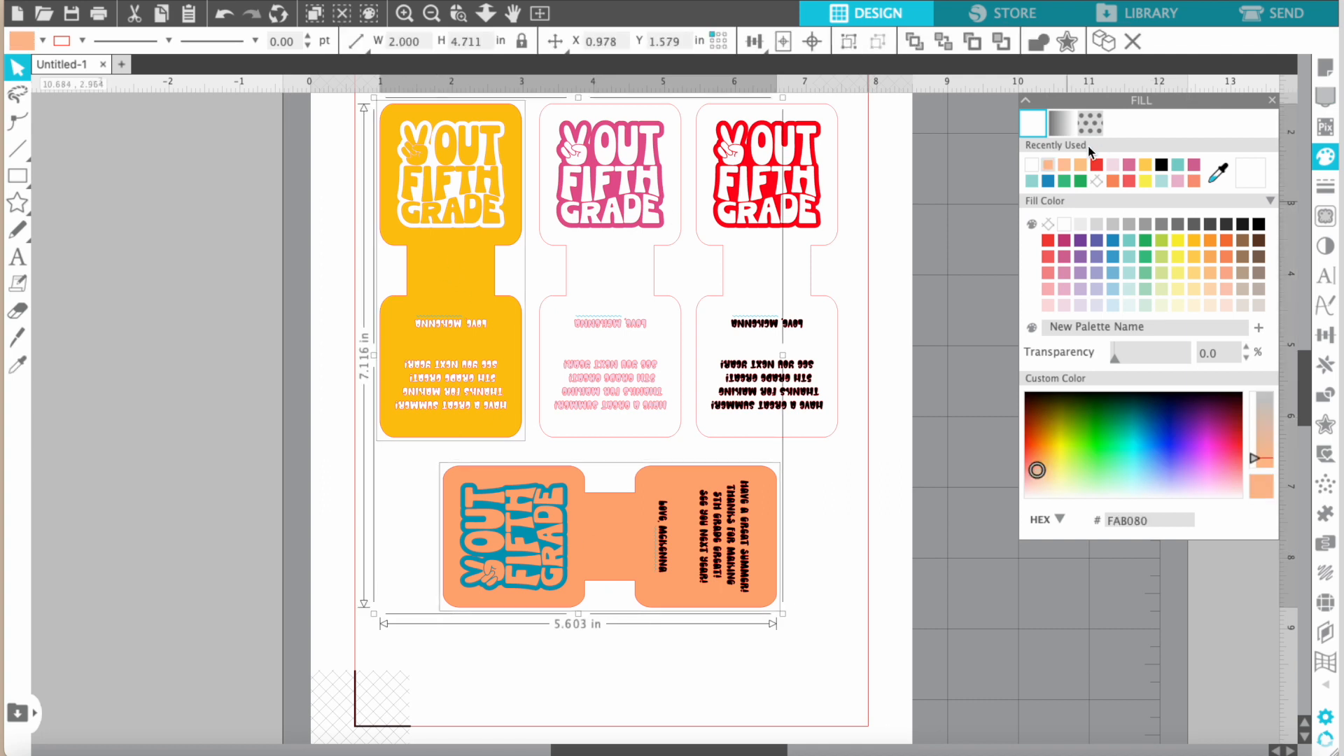
pyautogui.click(1033, 166)
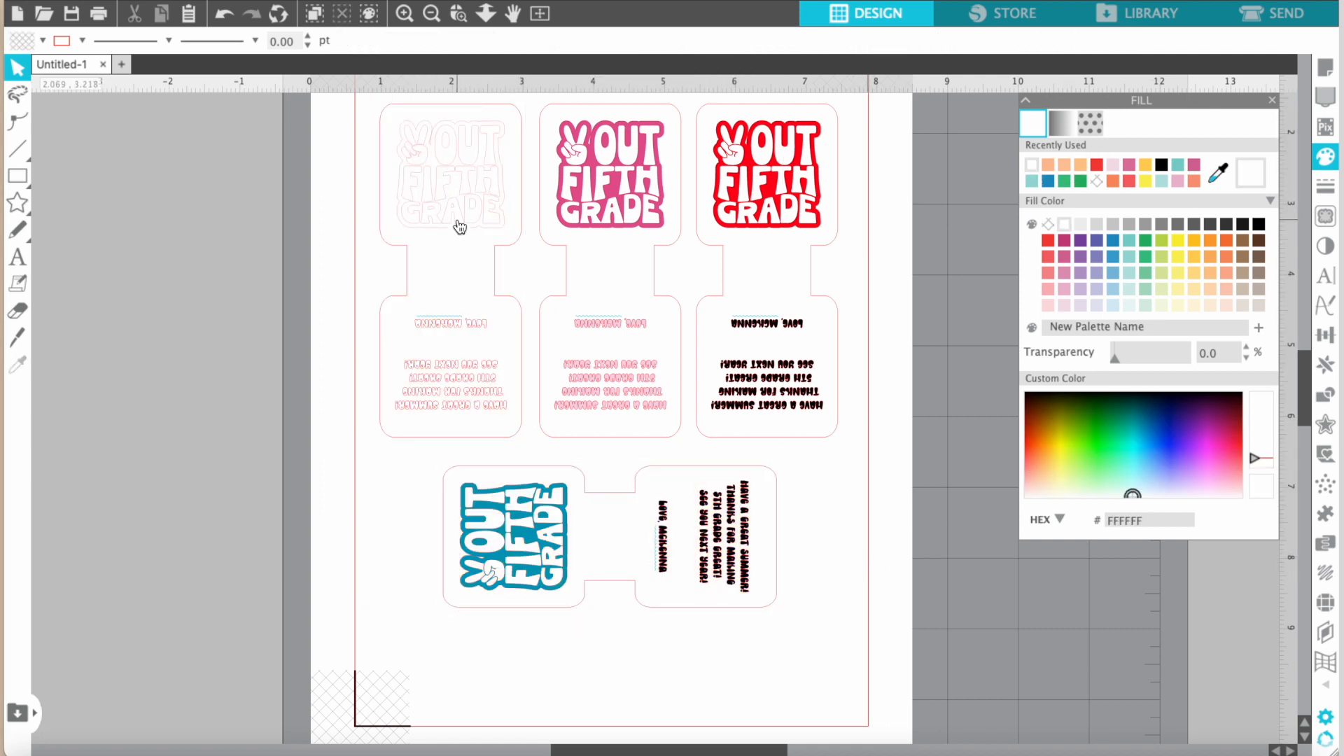
# Recolor the first tag's design lavender (9B99CA) and its upside-down message yellow-orange.
pyautogui.click(451, 194)
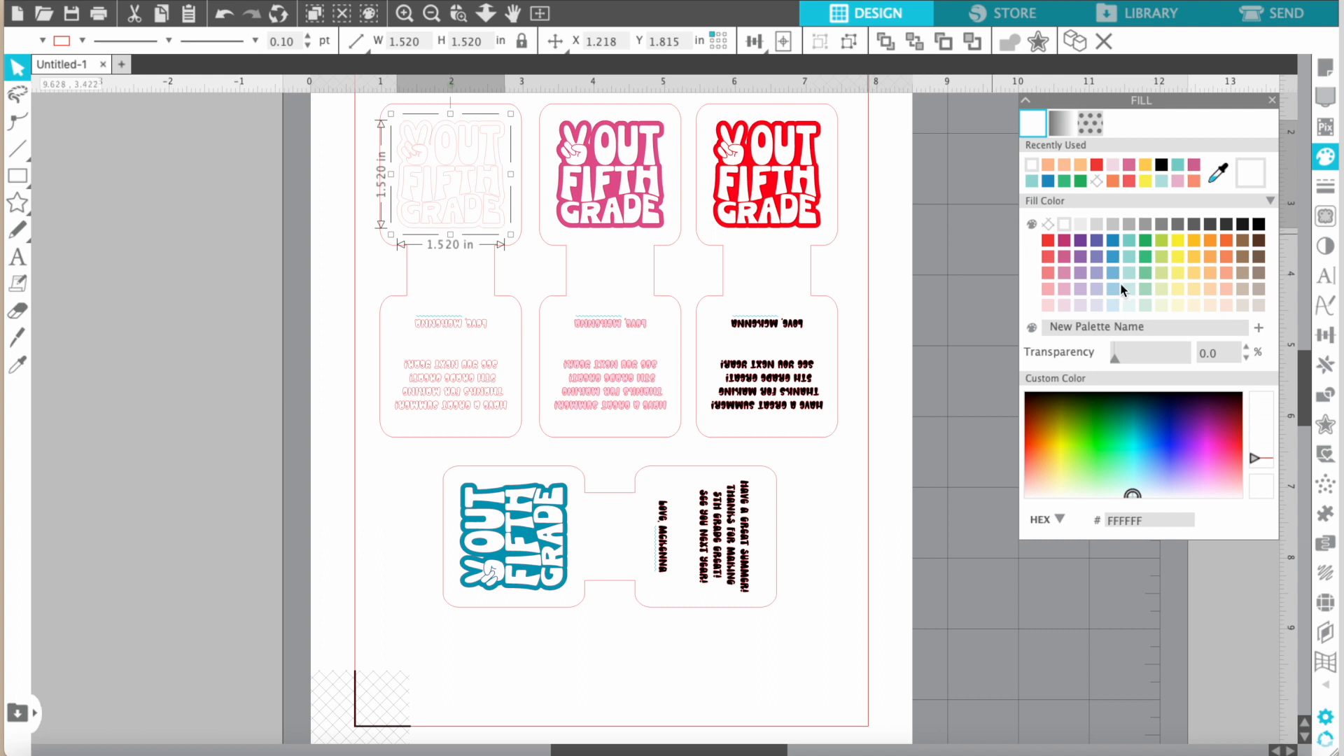
pyautogui.click(1098, 275)
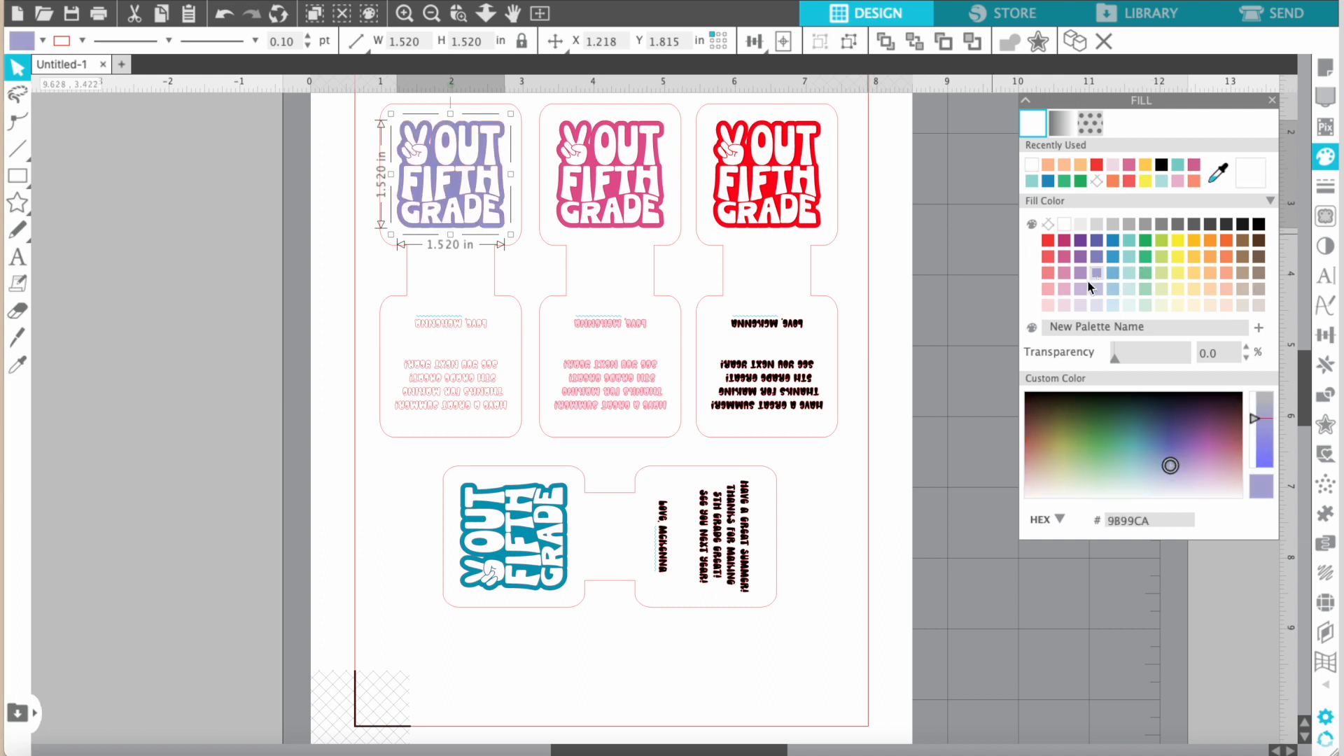
pyautogui.click(466, 321)
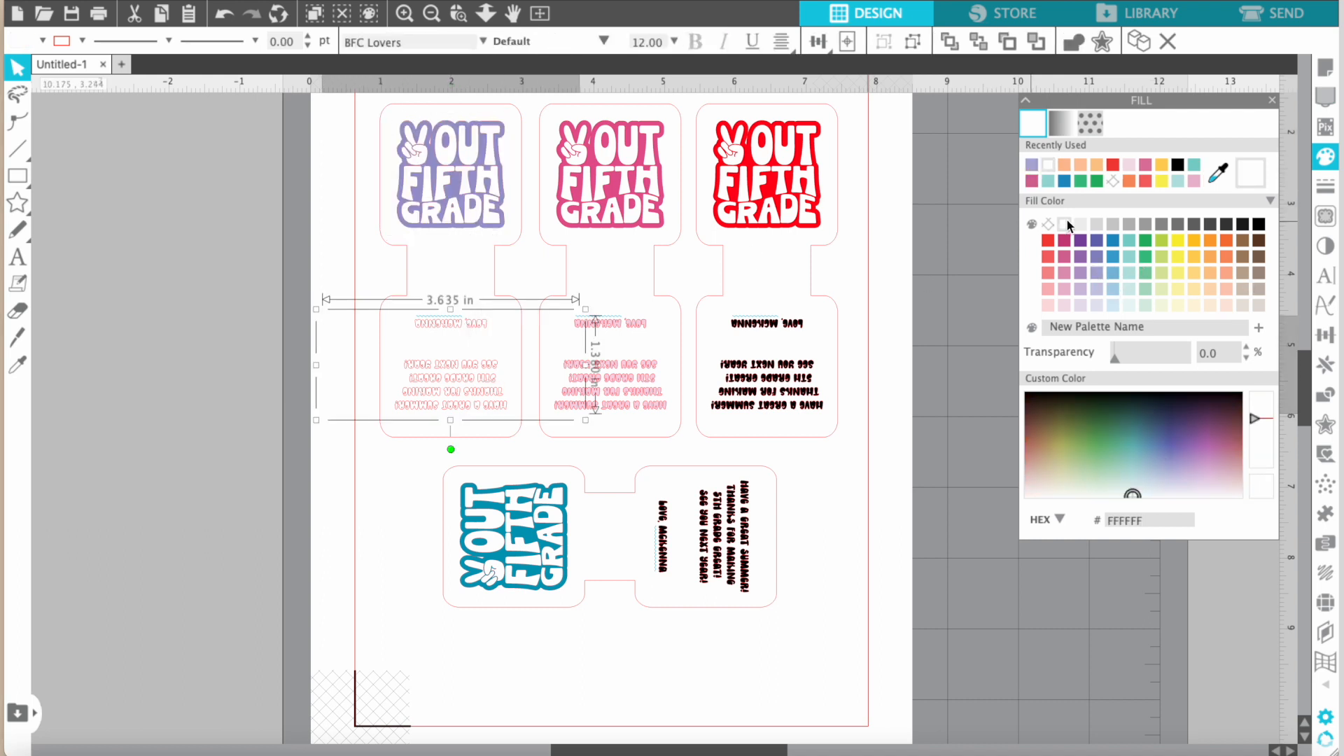
pyautogui.click(1193, 257)
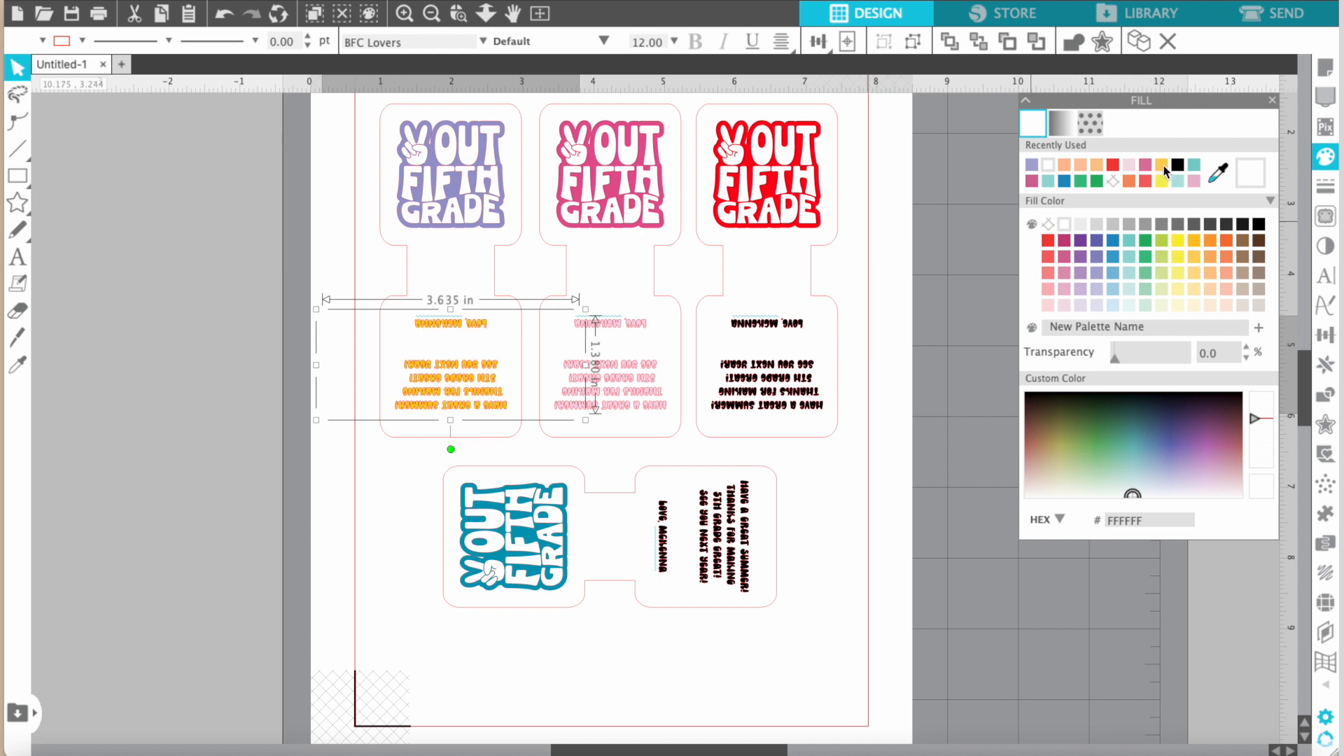
pyautogui.click(335, 557)
# Recolor the sideways tag's design pale teal (C7E8E5) and its message blue, darkened to navy (12517E).
pyautogui.click(530, 539)
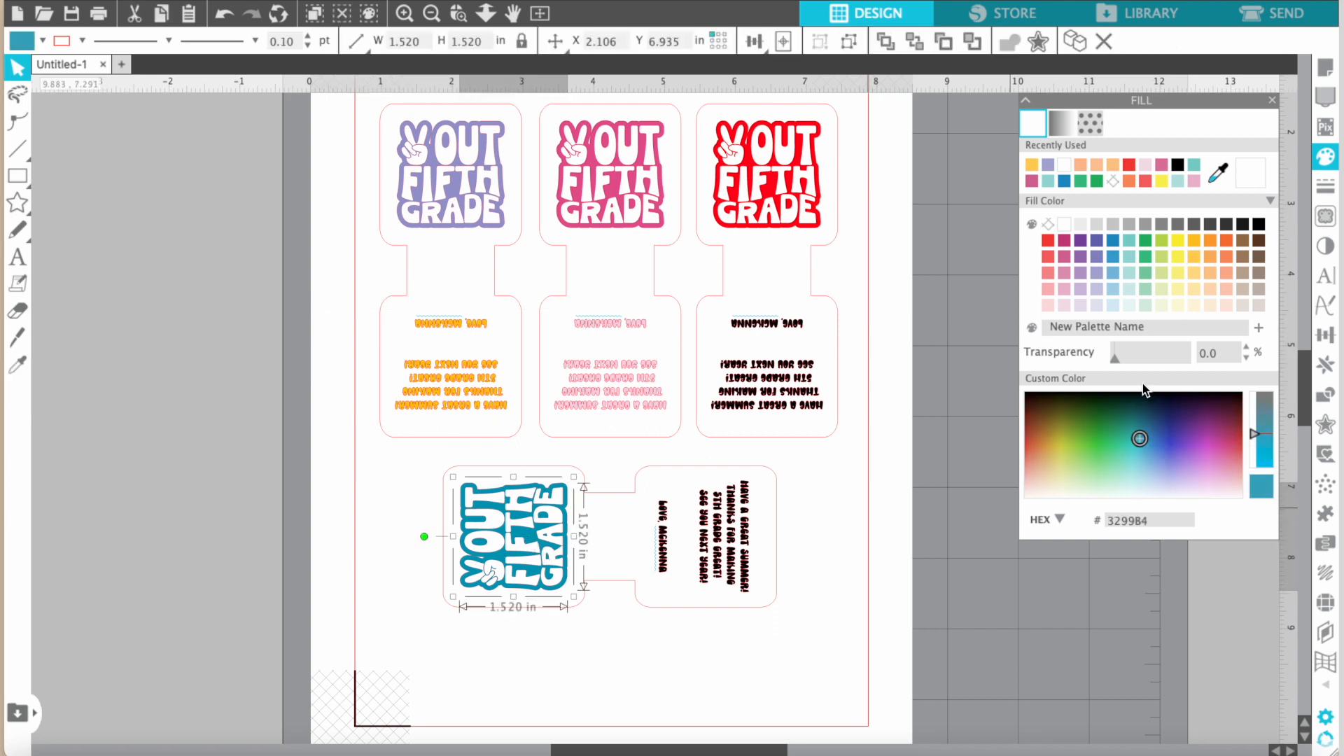
pyautogui.click(1128, 288)
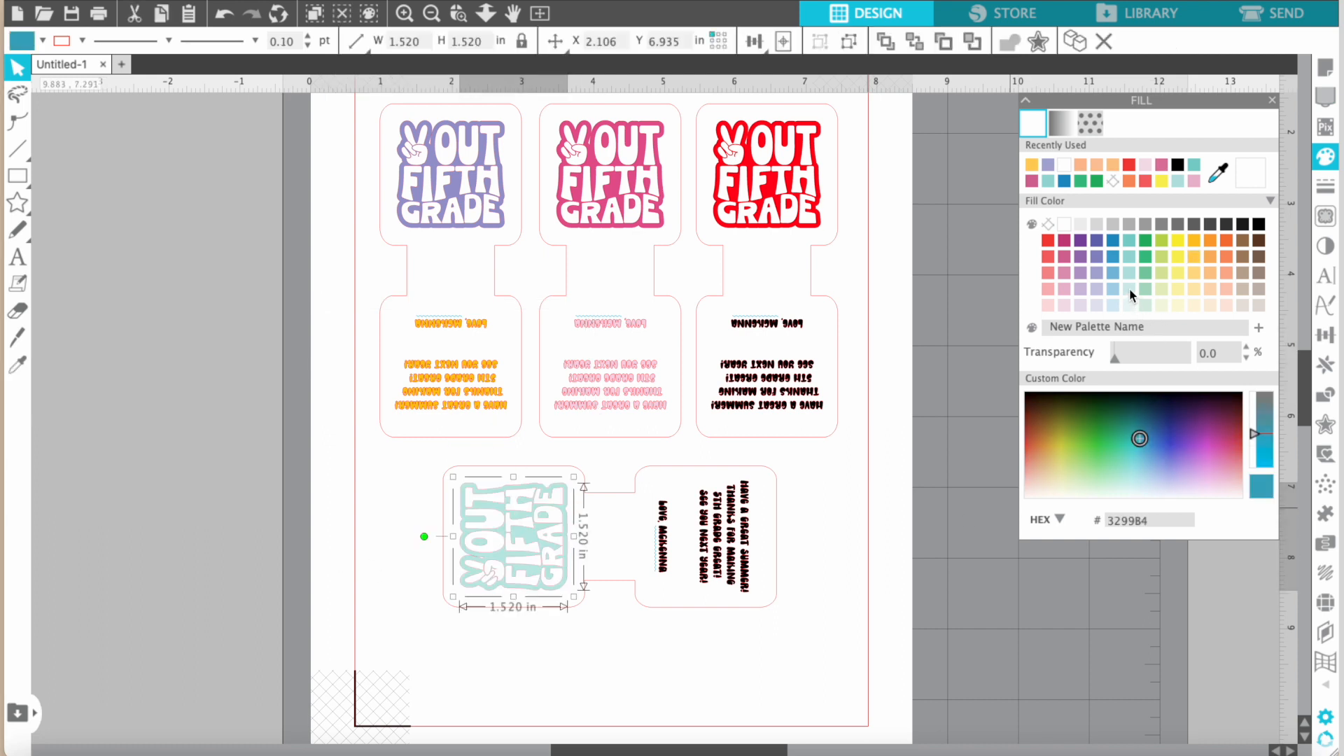
pyautogui.click(704, 522)
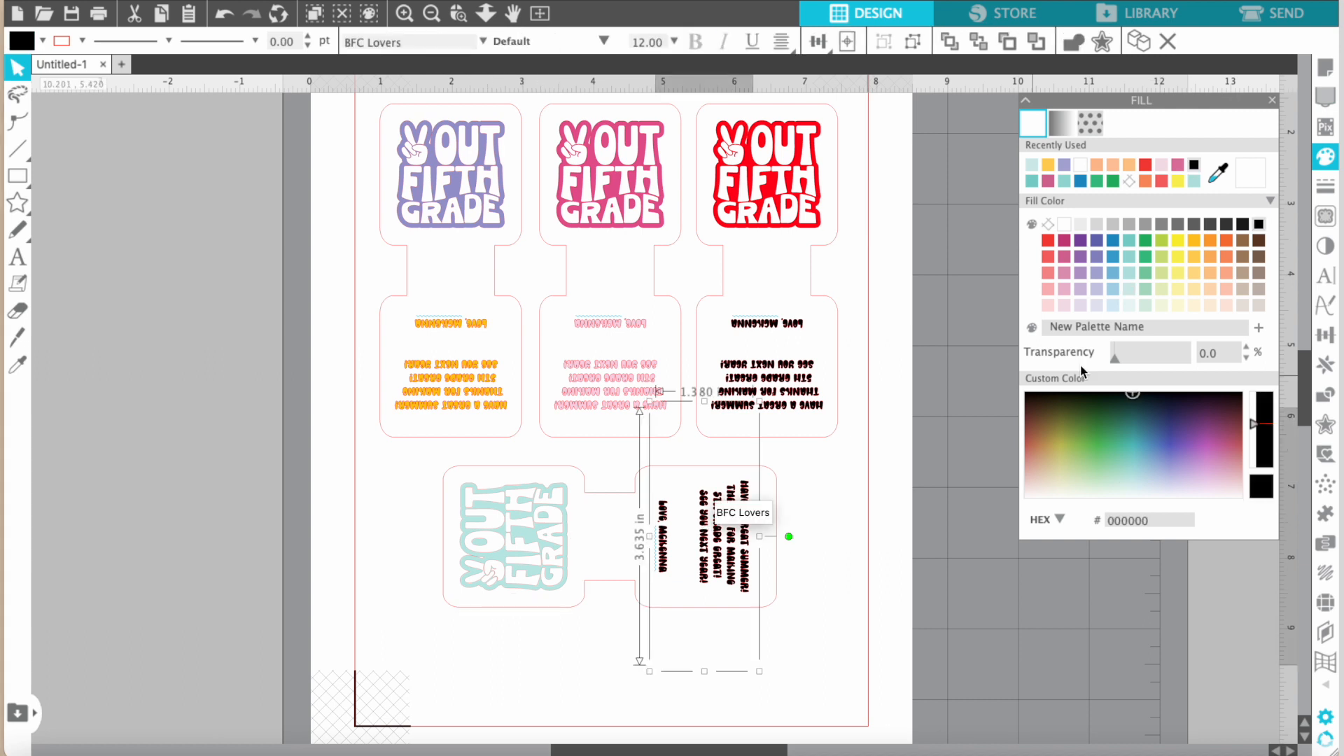
pyautogui.click(1114, 242)
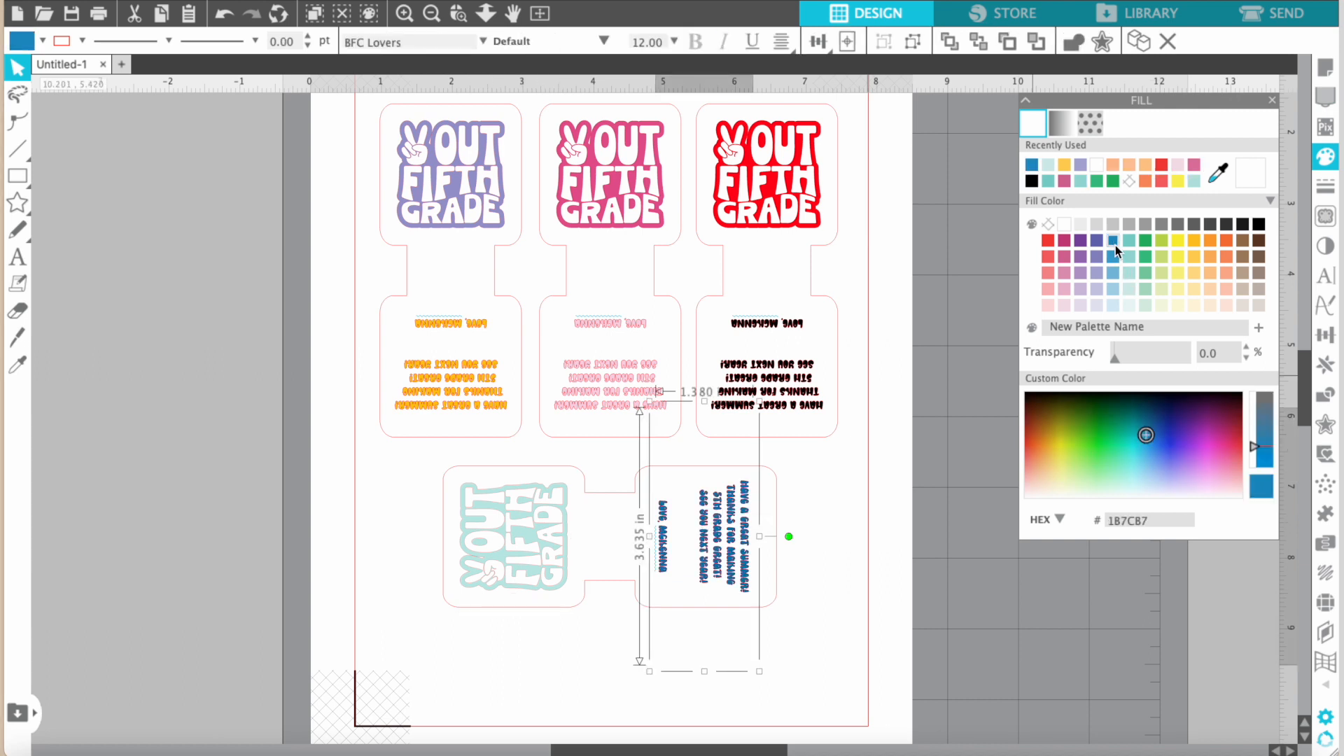
pyautogui.moveTo(1145, 437); pyautogui.dragTo(1150, 422)
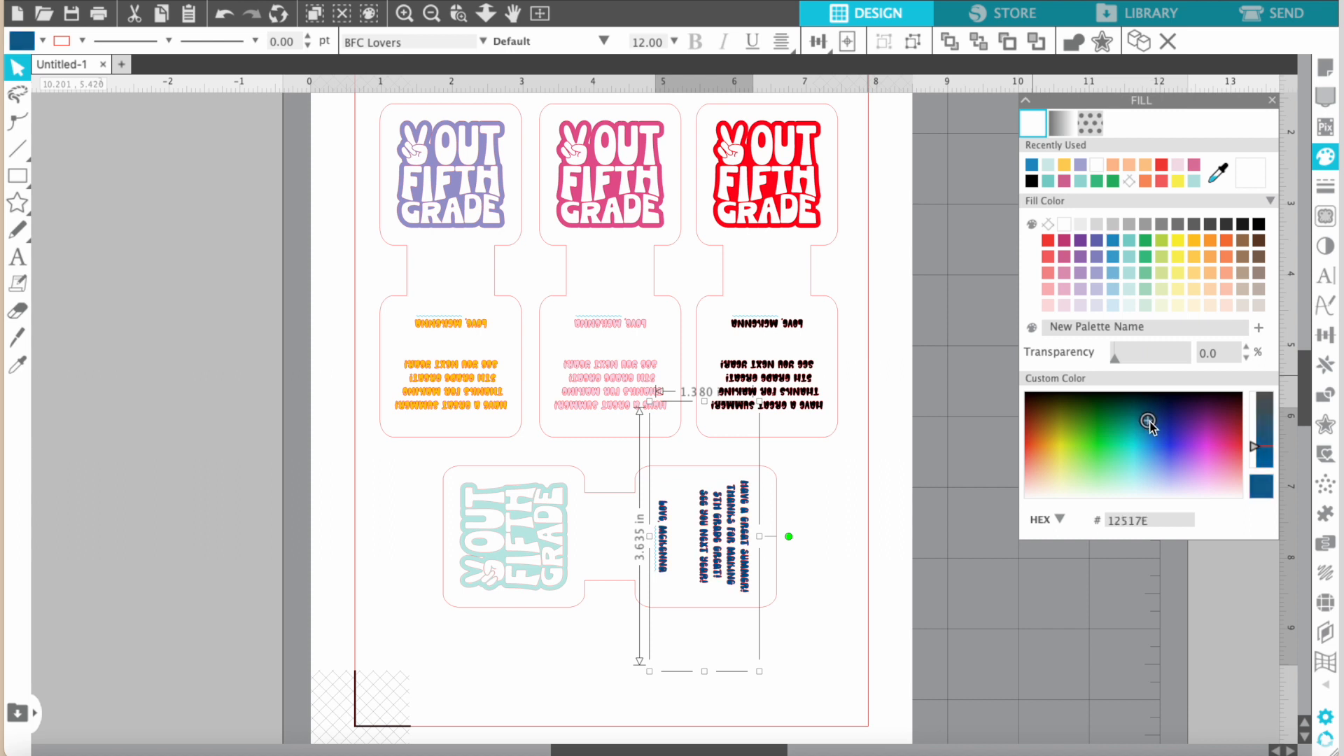
# Fill the sideways tag's Peace Out Fifth Grade design with green (22A954).
pyautogui.click(526, 543)
pyautogui.click(1146, 241)
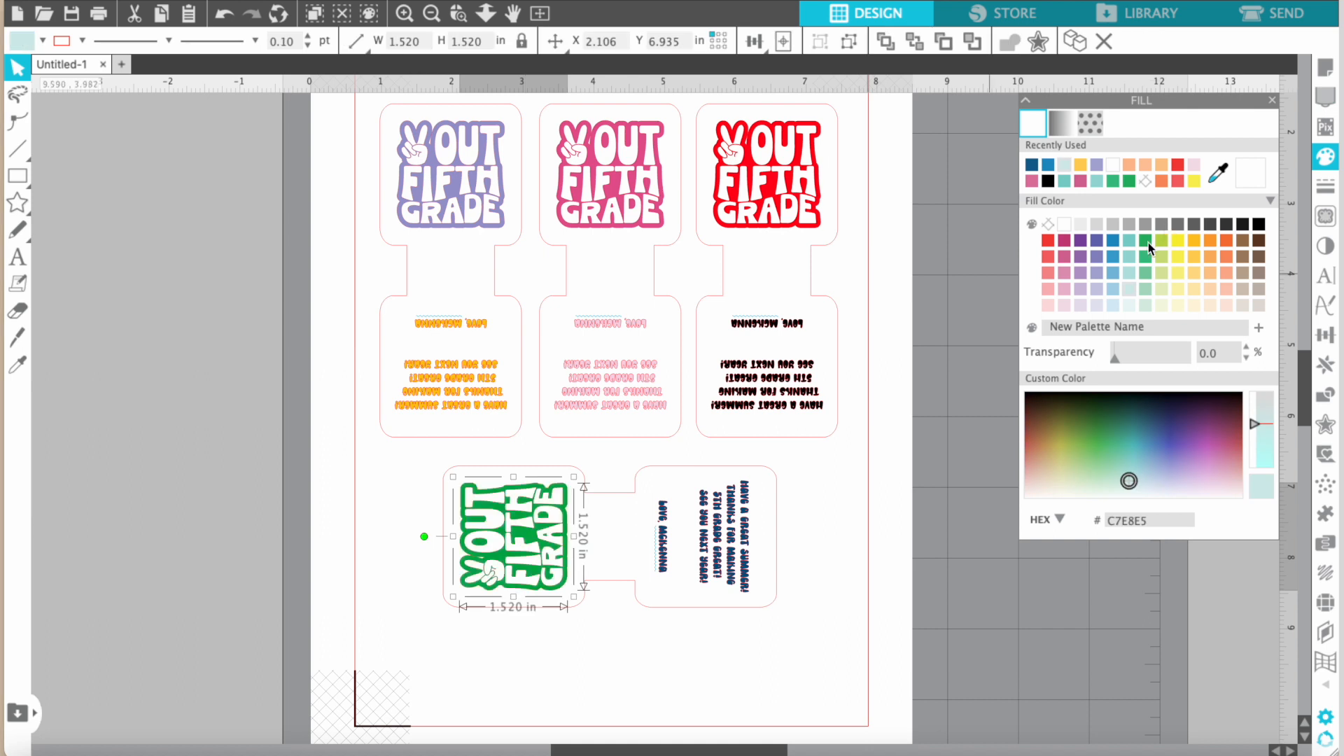
pyautogui.click(785, 669)
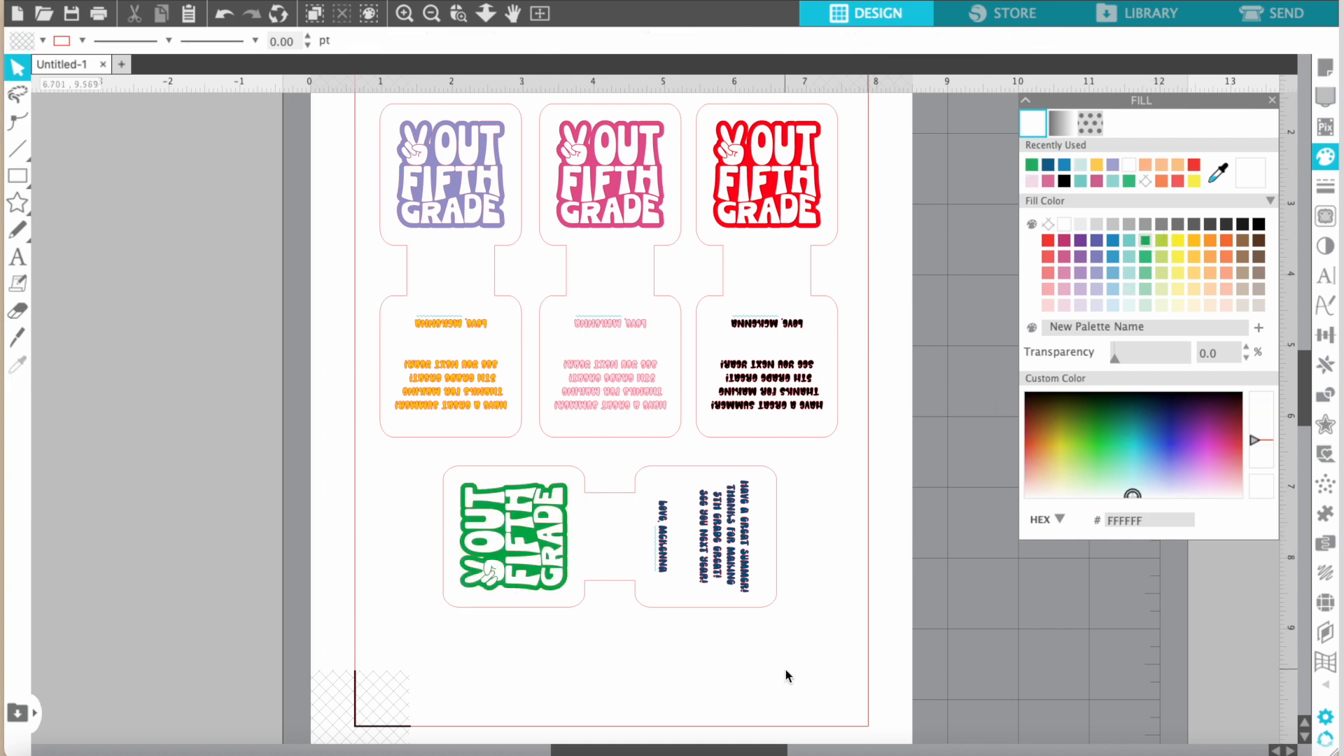
# Open the print dialog for the finished tag sheet.
pyautogui.scroll(2, 783, 678)
pyautogui.hscroll(1, 784, 678)
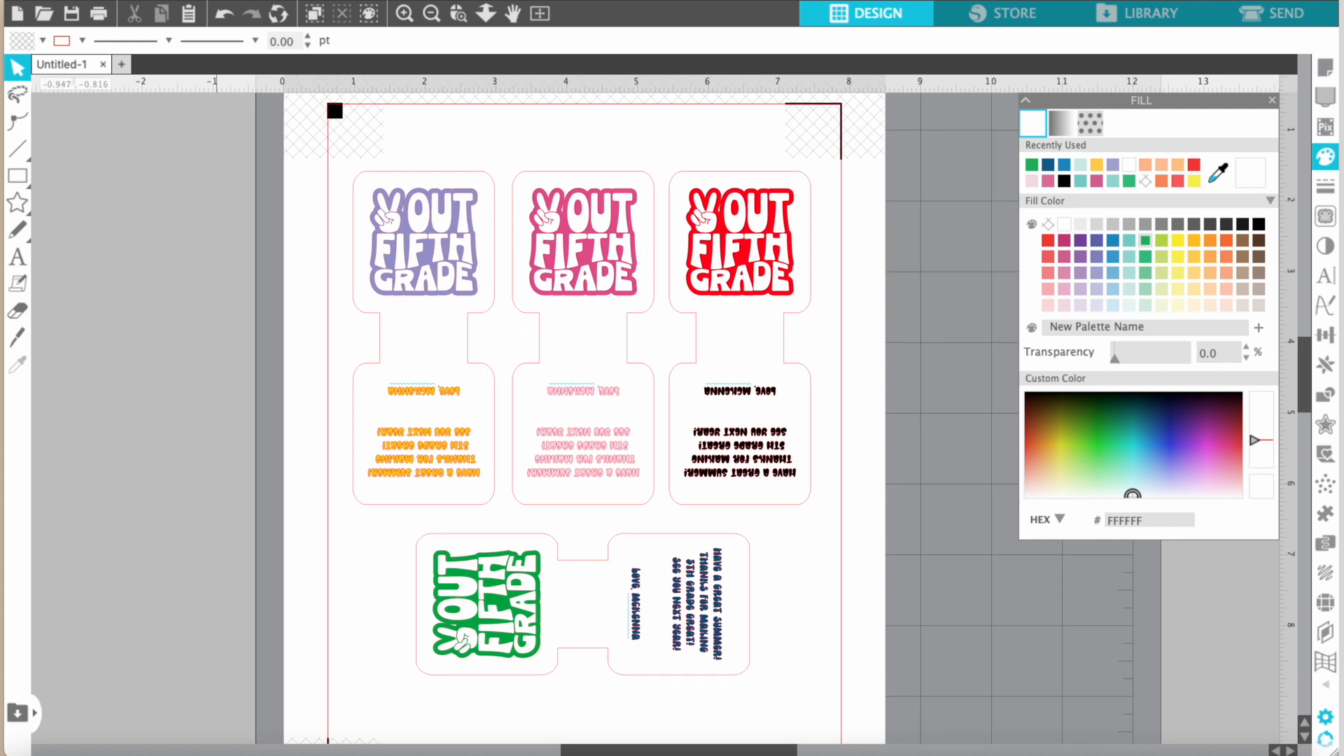
pyautogui.click(145, 0)
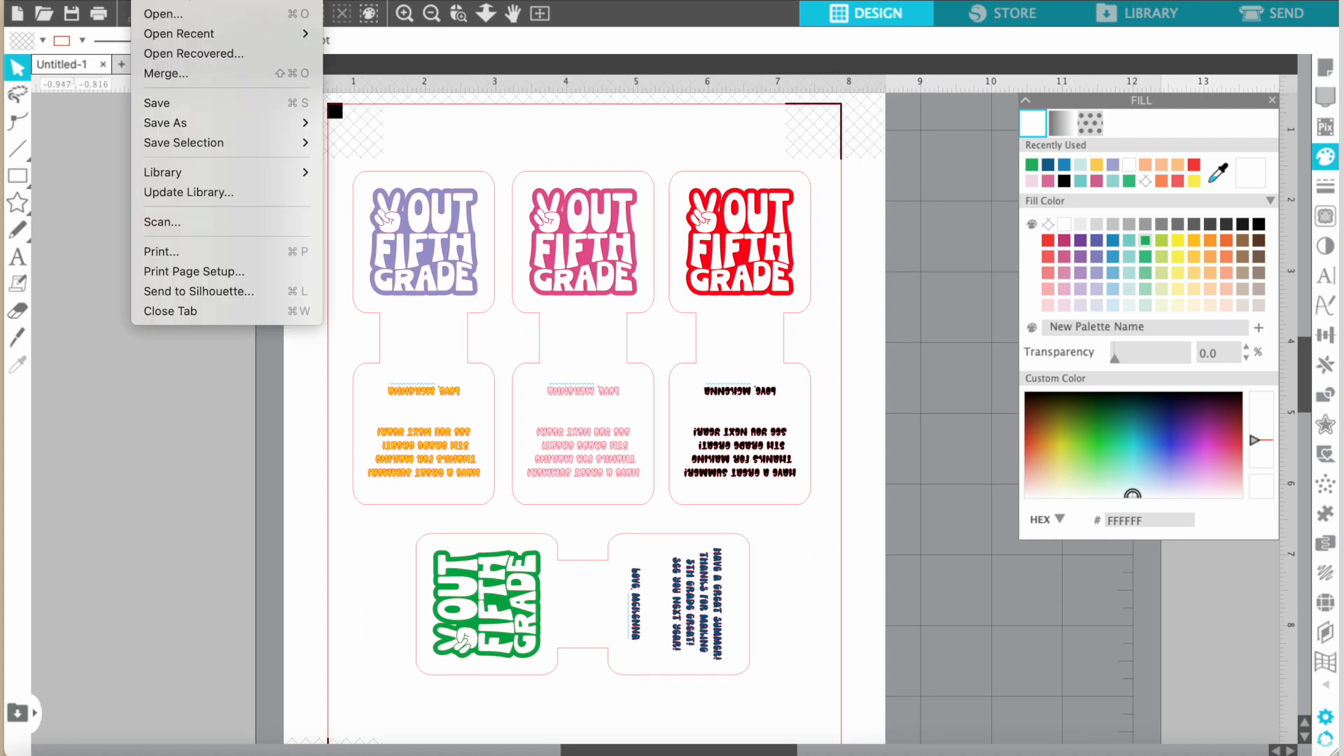
pyautogui.click(221, 252)
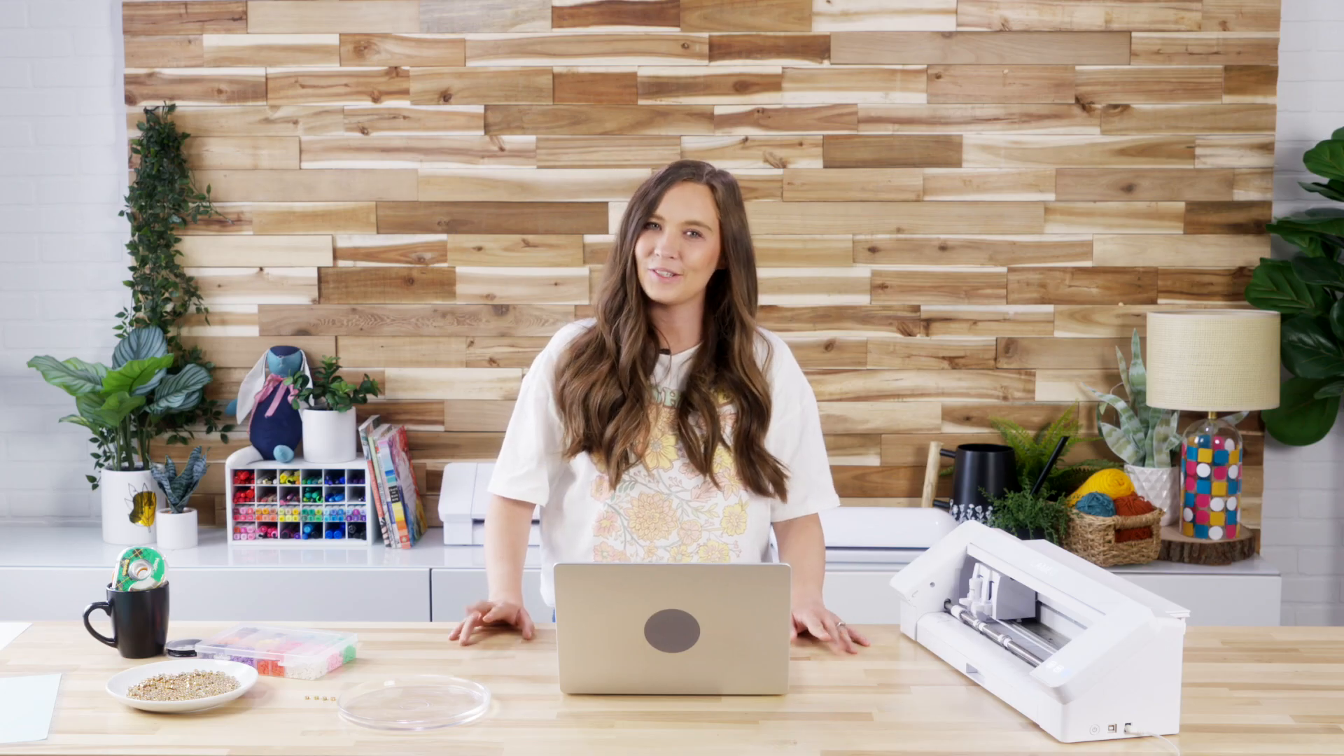